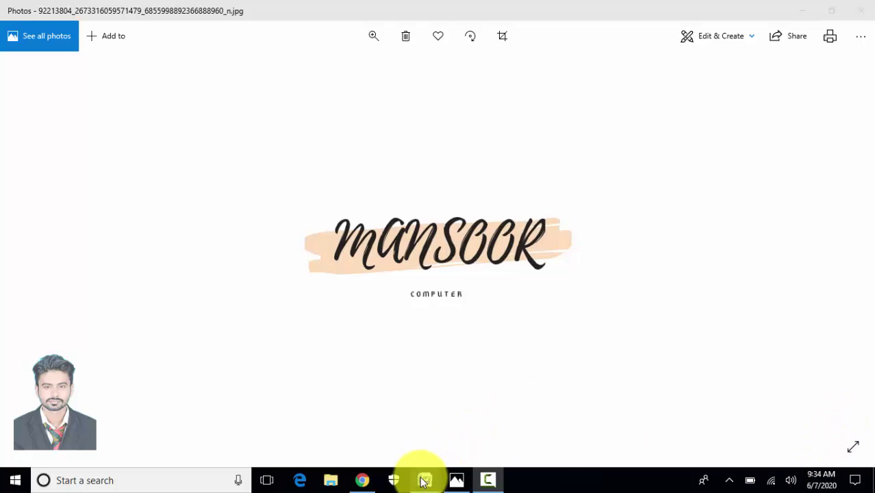
# Switch to Word to view the Lesson 10 outline in the WORD PROCESSING document, and bring up the blank Document2
pyautogui.moveTo(422, 481)
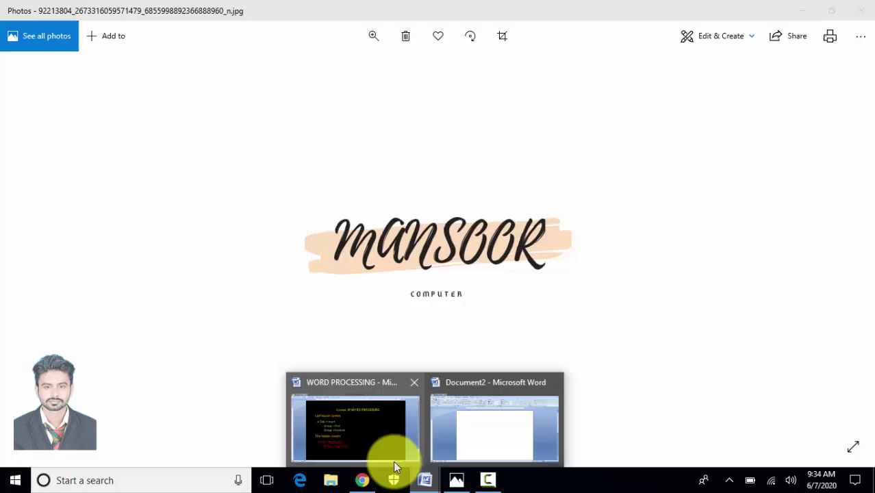
pyautogui.click(402, 425)
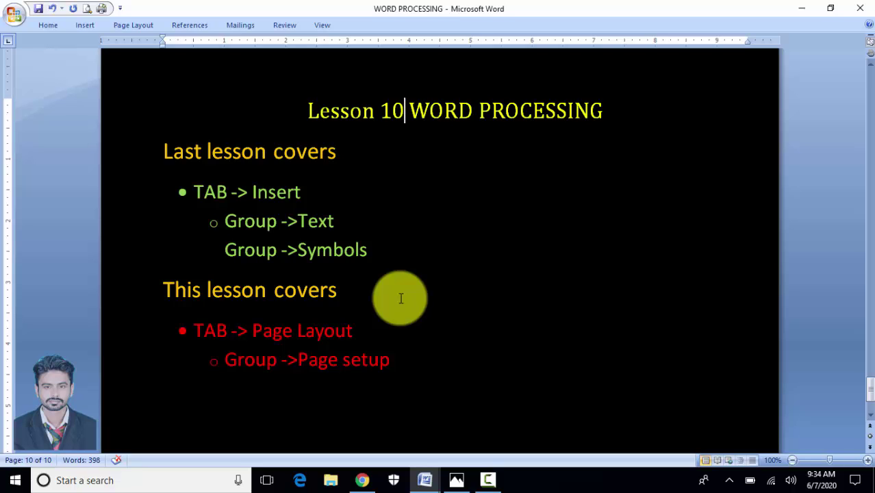
pyautogui.moveTo(416, 470)
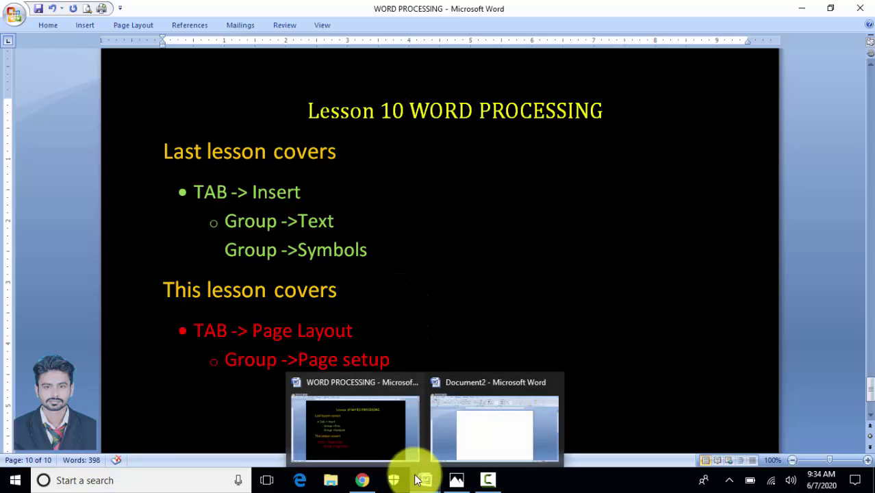
pyautogui.click(478, 424)
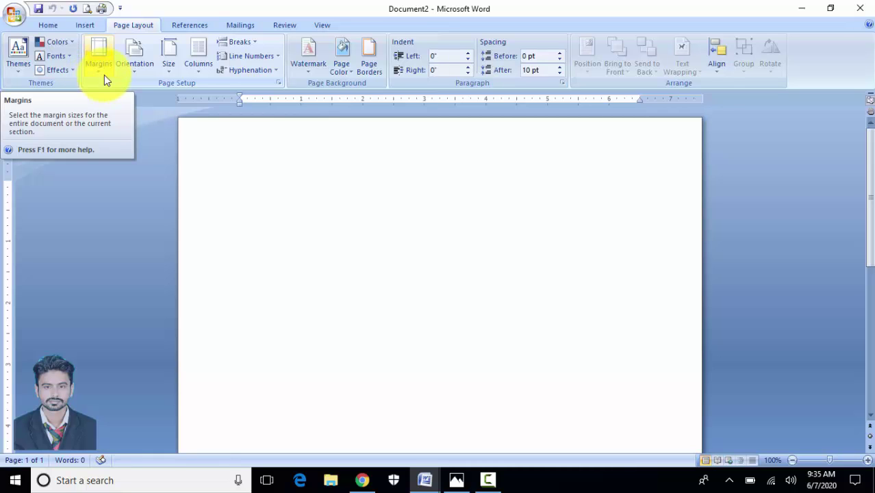
# Switch to Chrome and change the Google Images search from page layout to "page size"
pyautogui.click(362, 480)
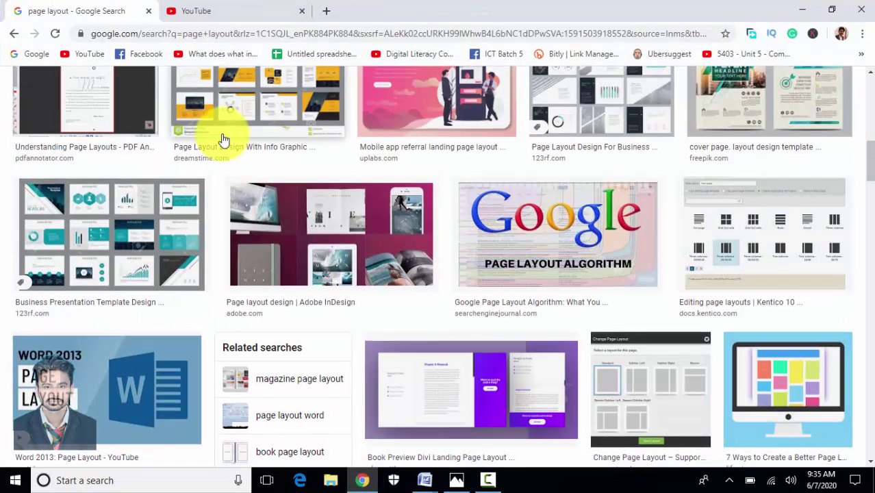
pyautogui.scroll(8, 224, 140)
pyautogui.click(177, 104)
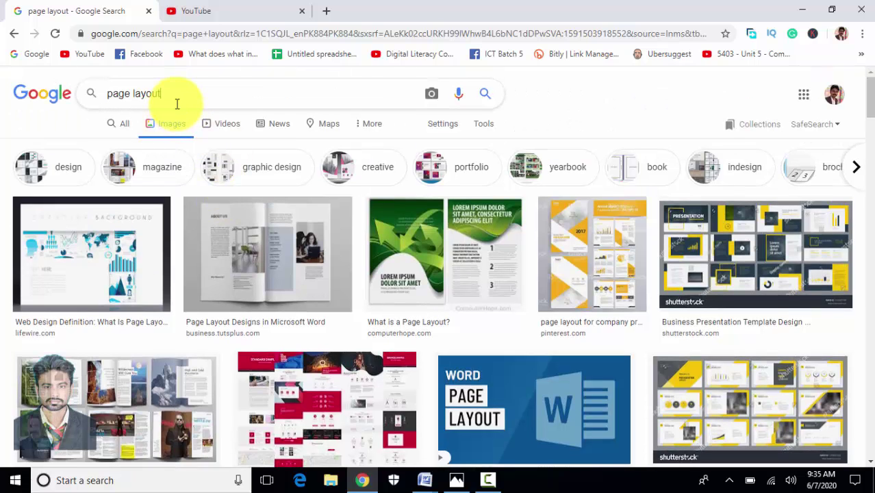
pyautogui.press('BackSpace')
pyautogui.press('BackSpace')
pyautogui.press('BackSpace')
pyautogui.press('BackSpace')
pyautogui.write('size')
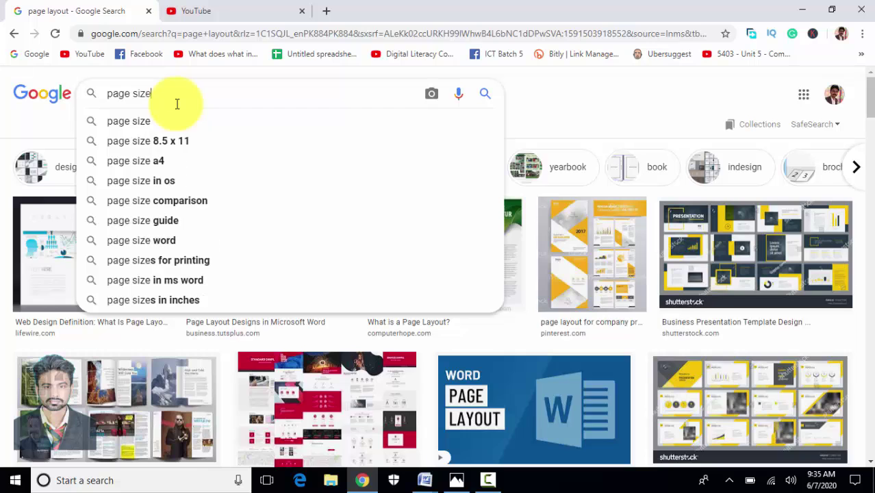
pyautogui.press('Return')
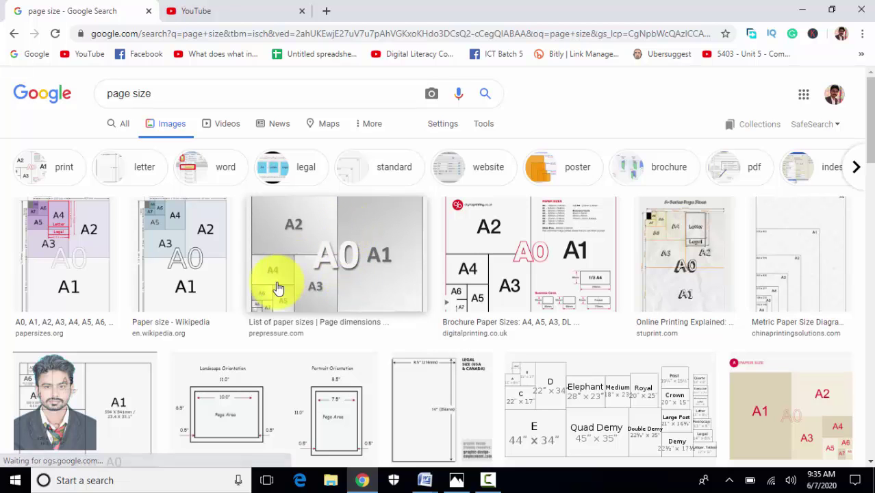
# Narrow the image results to legal sizes and open the IBM diagram comparing Letter, Legal and A4 paper
pyautogui.click(322, 178)
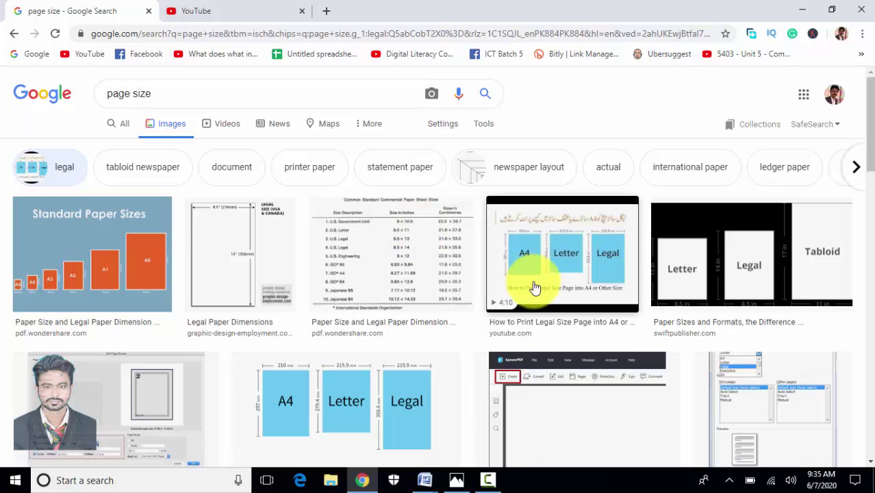
pyautogui.click(533, 287)
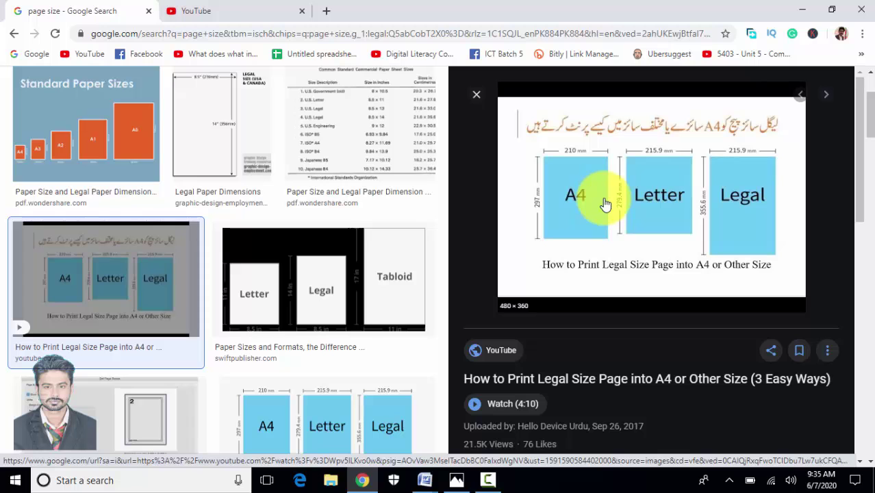
pyautogui.press('Escape')
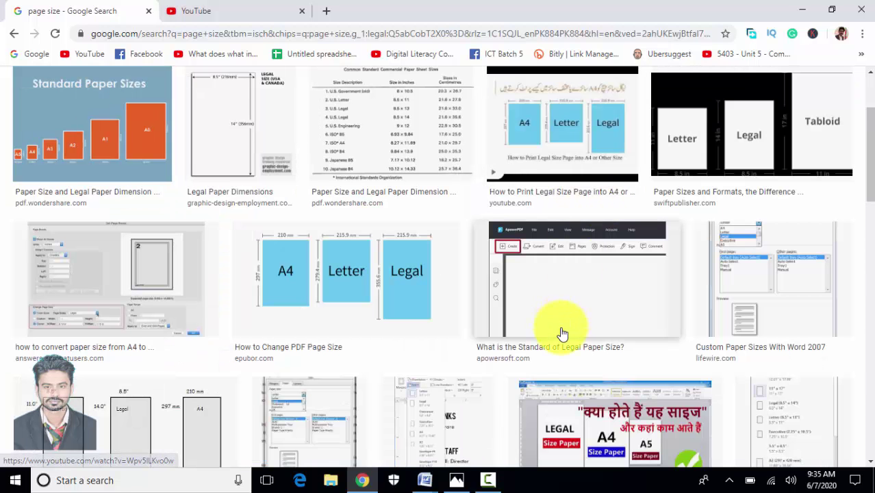
pyautogui.scroll(-1, 561, 334)
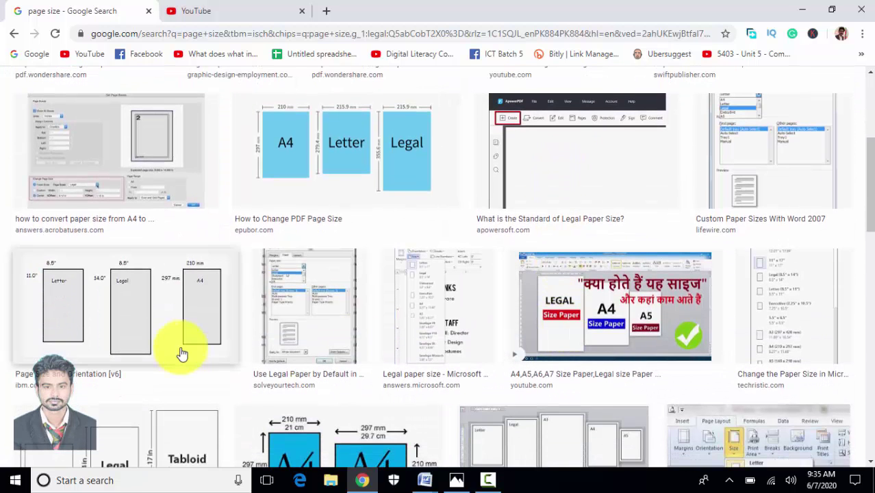
pyautogui.click(74, 302)
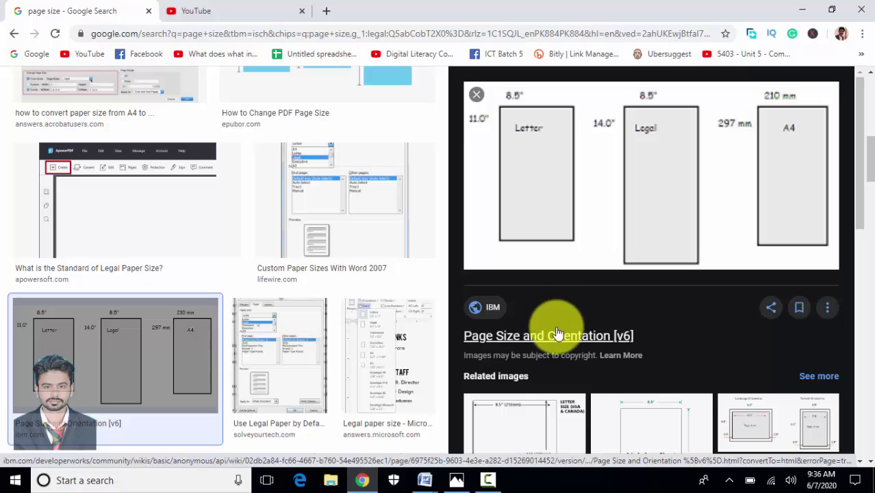
# Switch back to Document2 in Word and look over the preset paper sizes without choosing one
pyautogui.moveTo(423, 483)
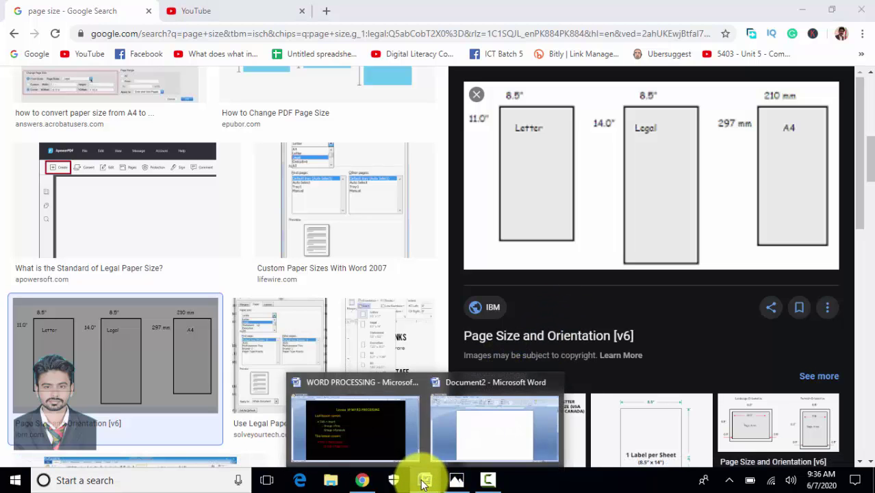
pyautogui.click(519, 436)
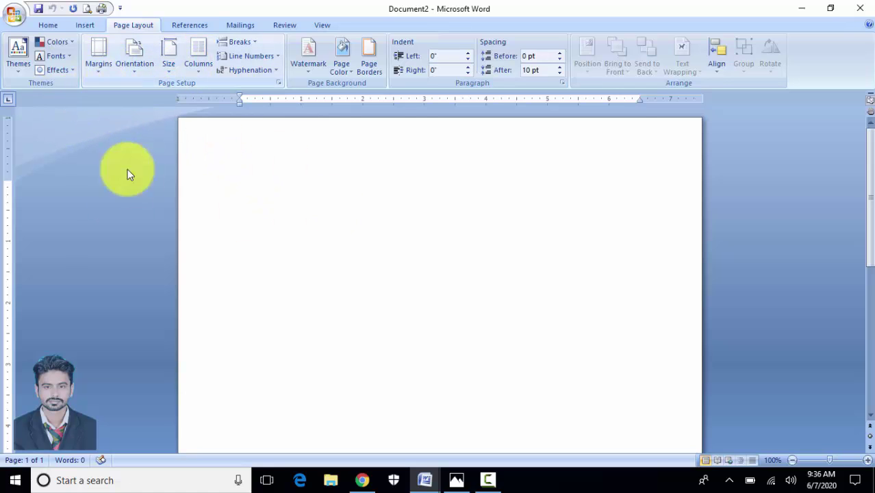
pyautogui.click(171, 75)
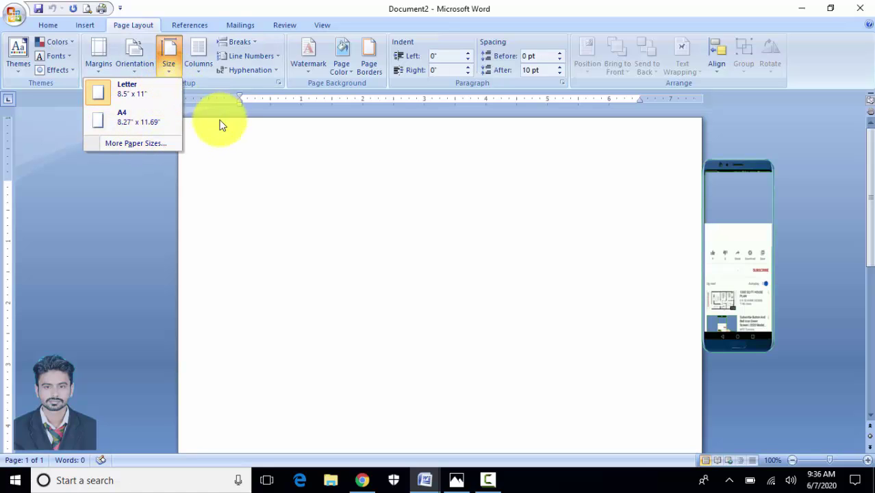
pyautogui.click(275, 198)
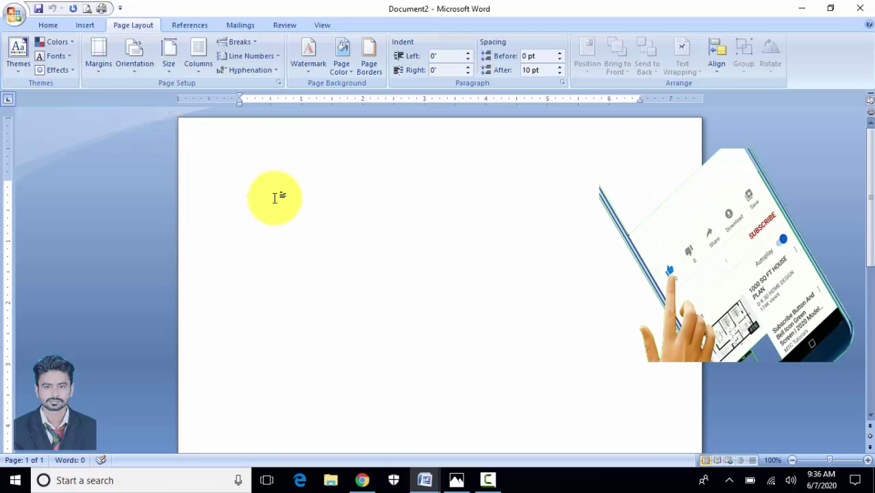
# Fill the blank document with sample paragraphs using =rand(22) and return to the start of the document
pyautogui.write('=rand')
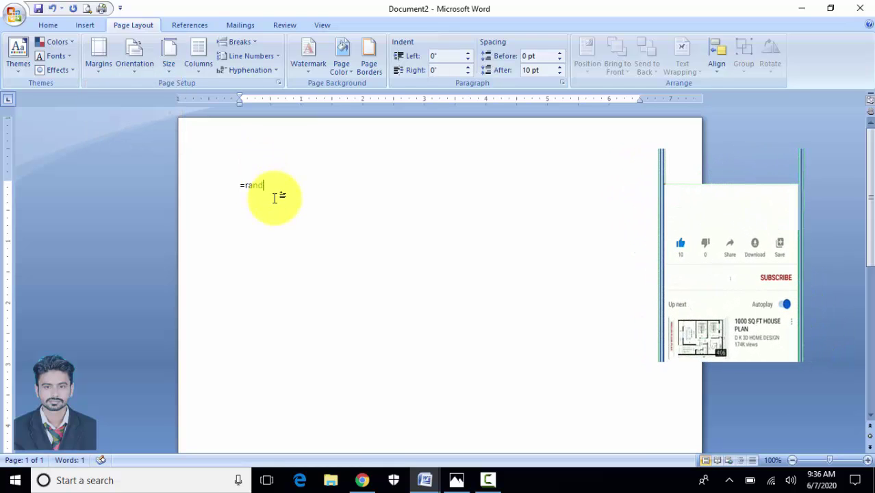
pyautogui.write('()')
pyautogui.press('Return')
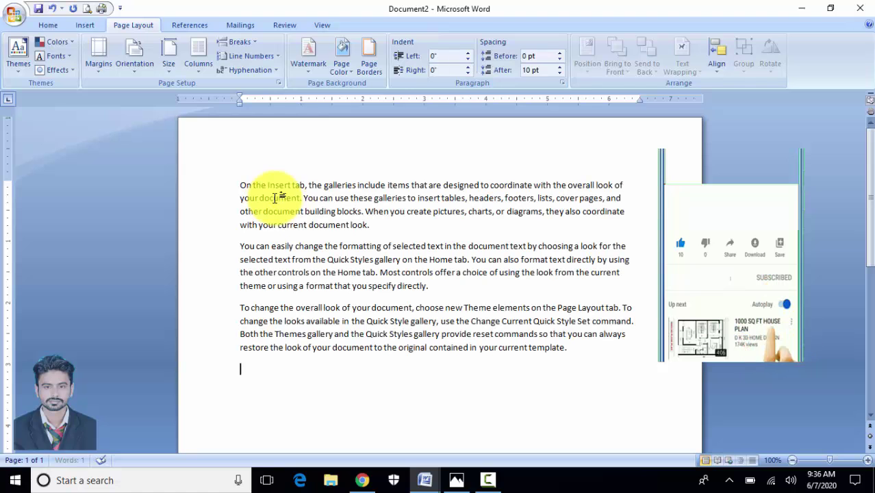
pyautogui.hotkey('ctrl', 'z')
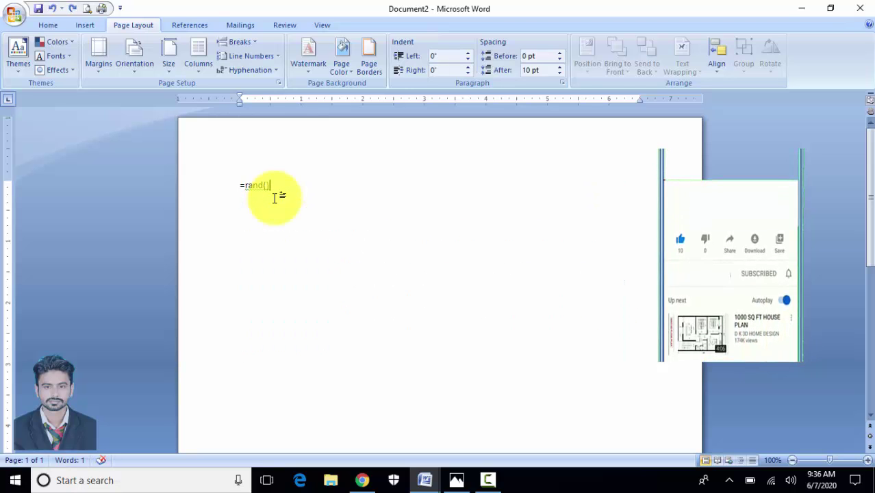
pyautogui.write('22')
pyautogui.press('Return')
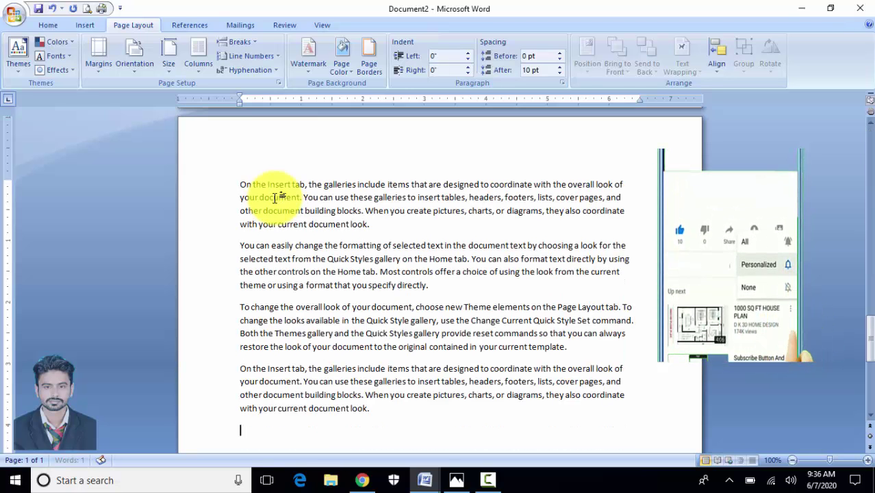
pyautogui.hotkey('ctrl', 'Home')
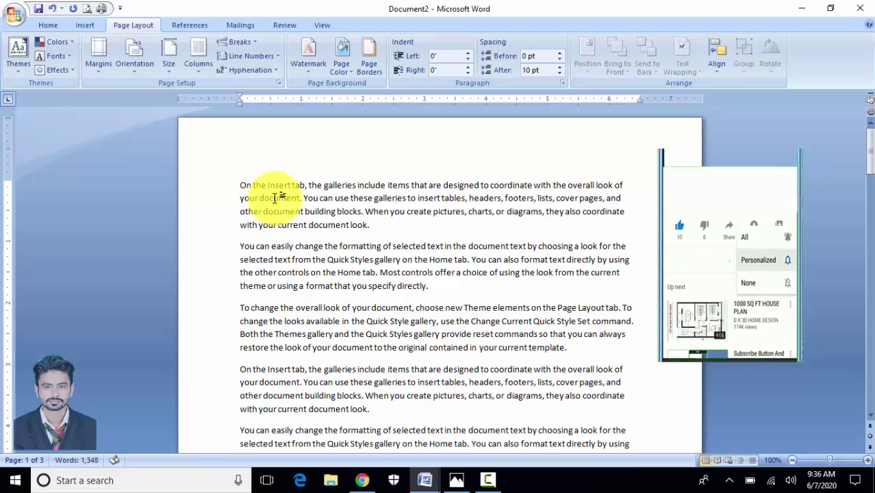
# Open the print preview, set the paper size to A4 and view the document one page at a time
pyautogui.click(87, 8)
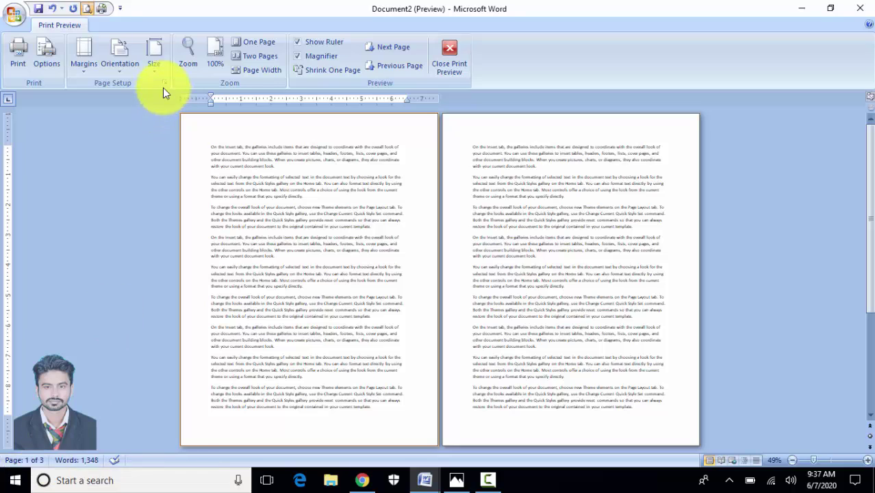
pyautogui.click(155, 65)
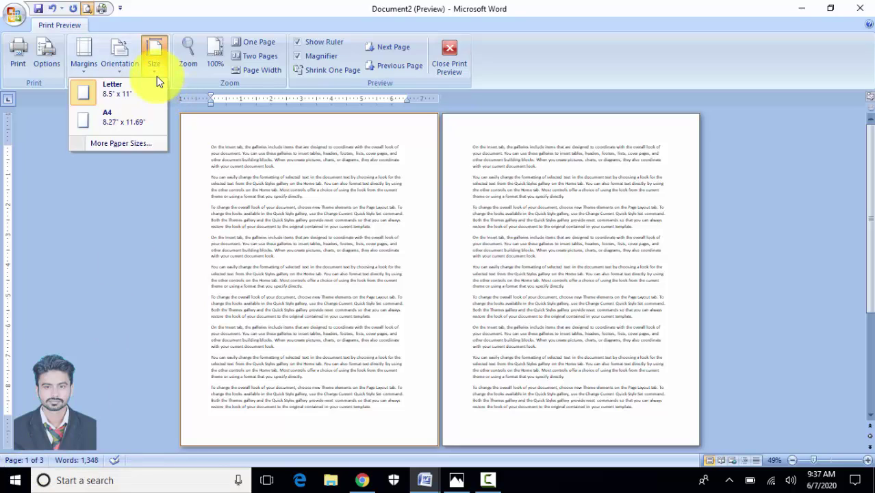
pyautogui.click(118, 123)
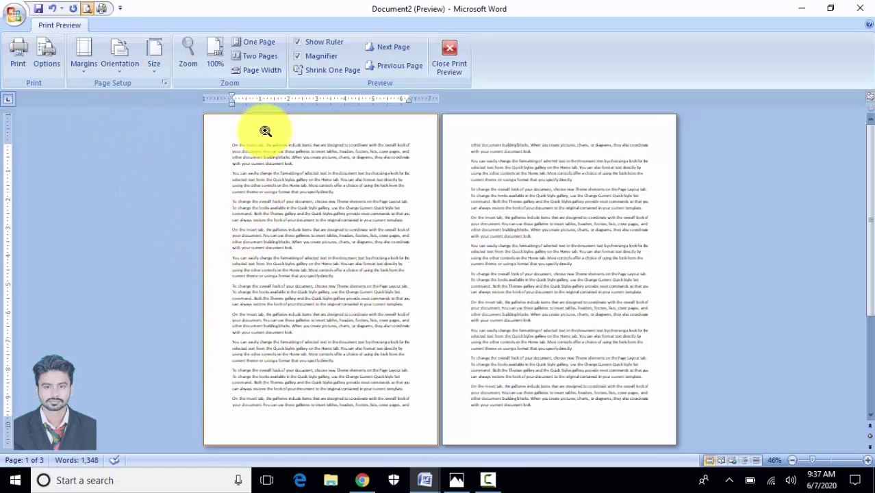
pyautogui.click(252, 44)
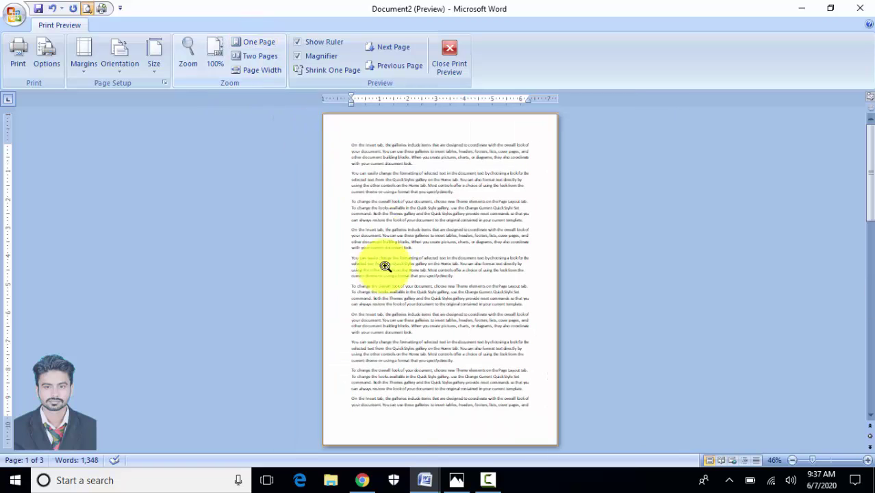
pyautogui.scroll(-2, 371, 303)
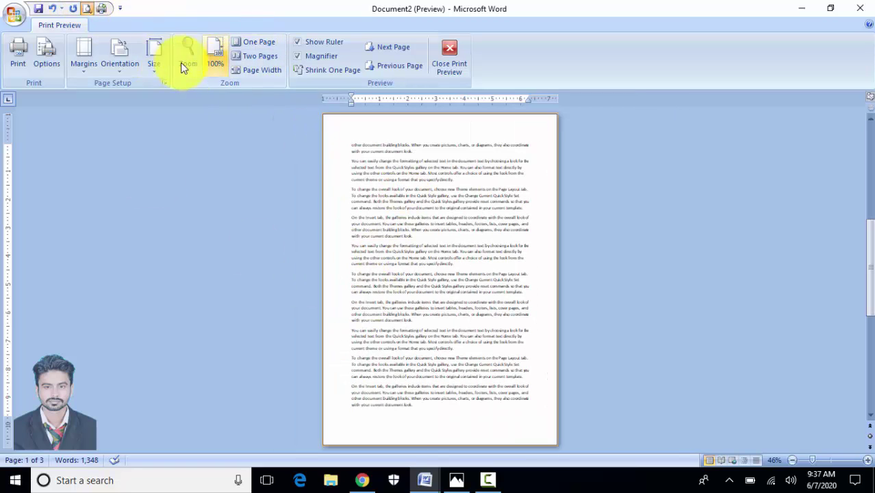
# Open the Page Setup dialog for more paper sizes and review its paper size choices and margin settings
pyautogui.click(158, 66)
pyautogui.click(152, 150)
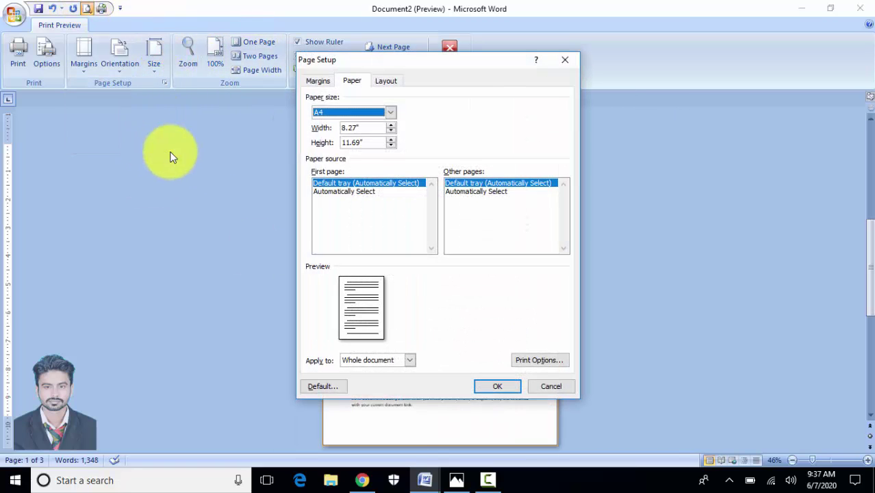
pyautogui.click(346, 113)
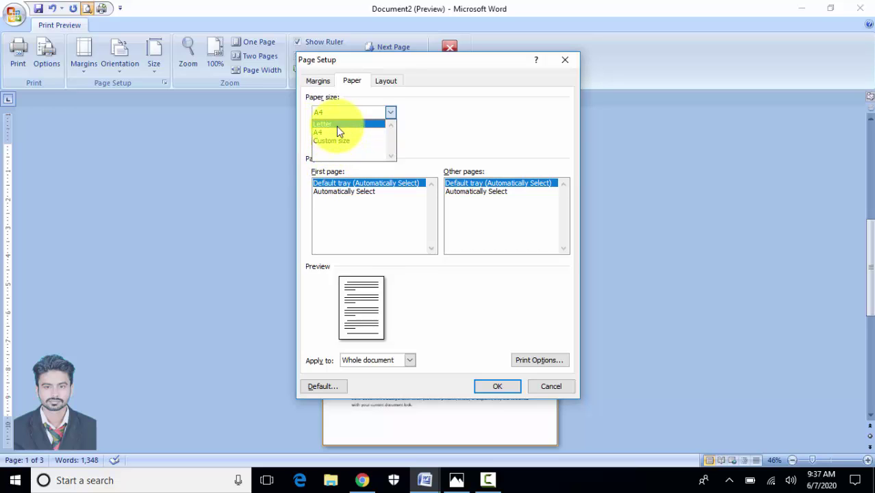
pyautogui.click(316, 83)
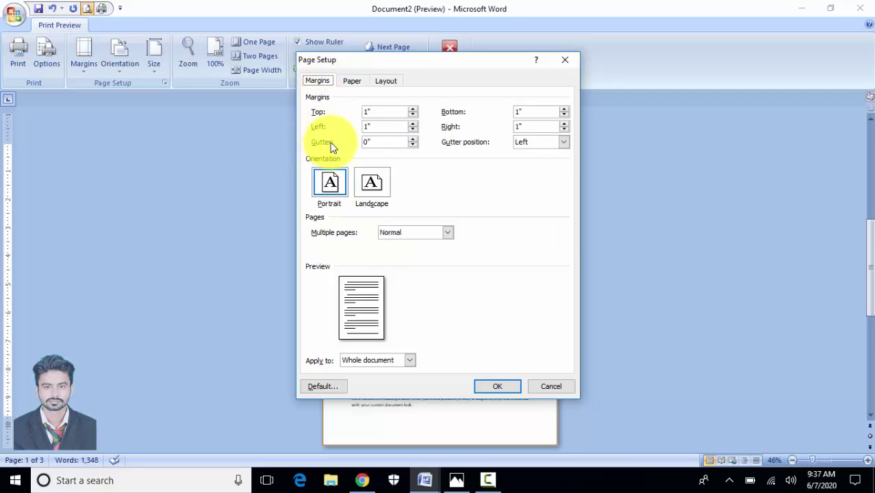
pyautogui.click(353, 81)
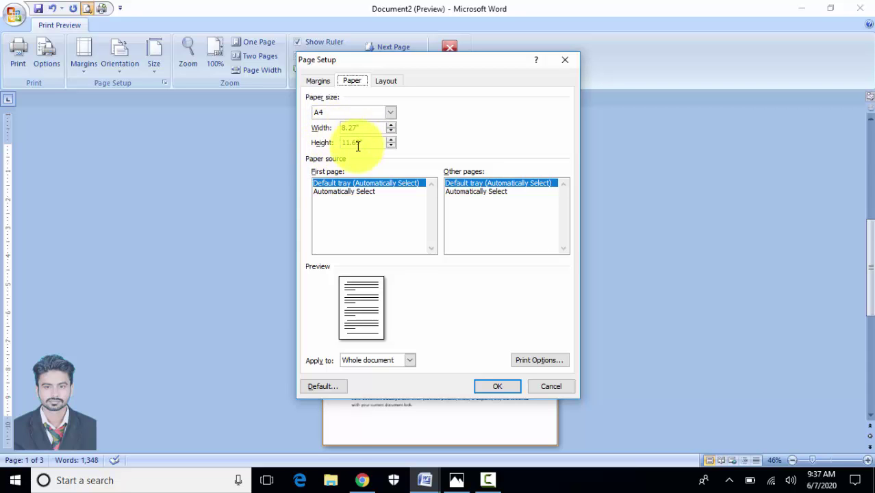
# Check the Legal page dimensions in Chrome, return to Word and set the paper height to 14" in Page Setup
pyautogui.click(361, 480)
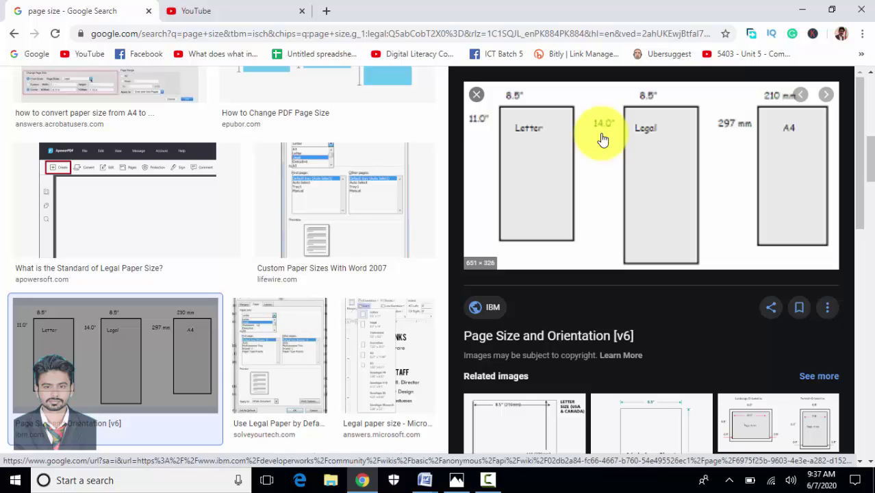
pyautogui.hotkey('alt', 'Tab')
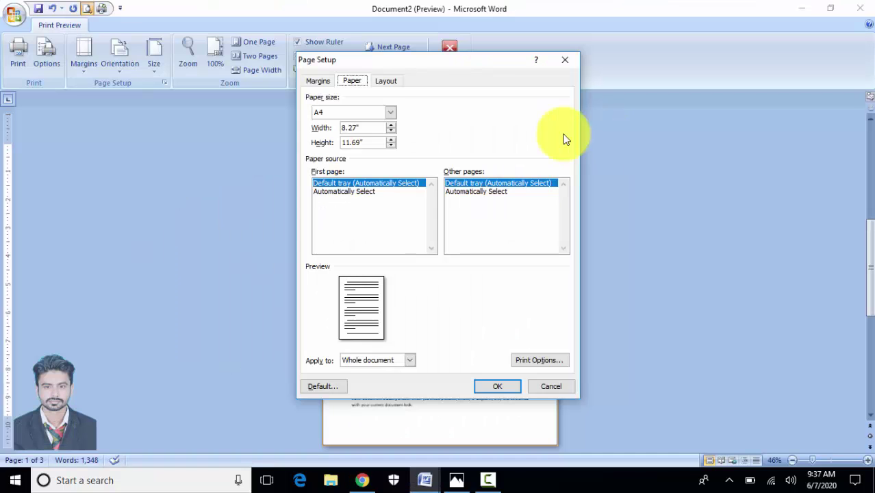
pyautogui.click(364, 142)
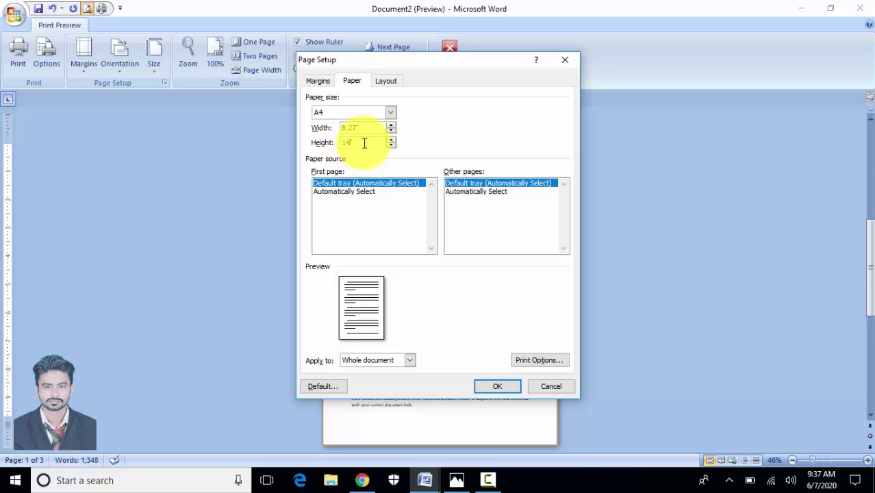
# Check the Legal width in Chrome, set the paper width to 8.5" in Word, apply it and look through the previewed pages
pyautogui.hotkey('alt', 'Tab')
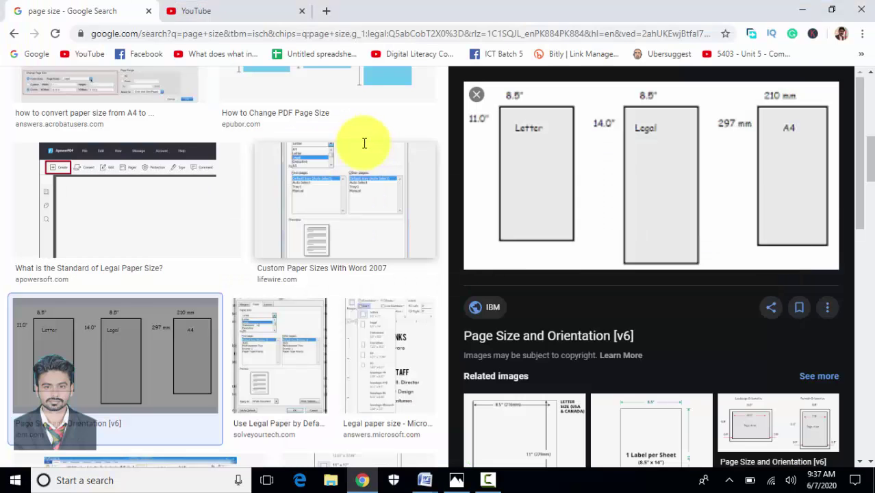
pyautogui.hotkey('alt', 'Tab')
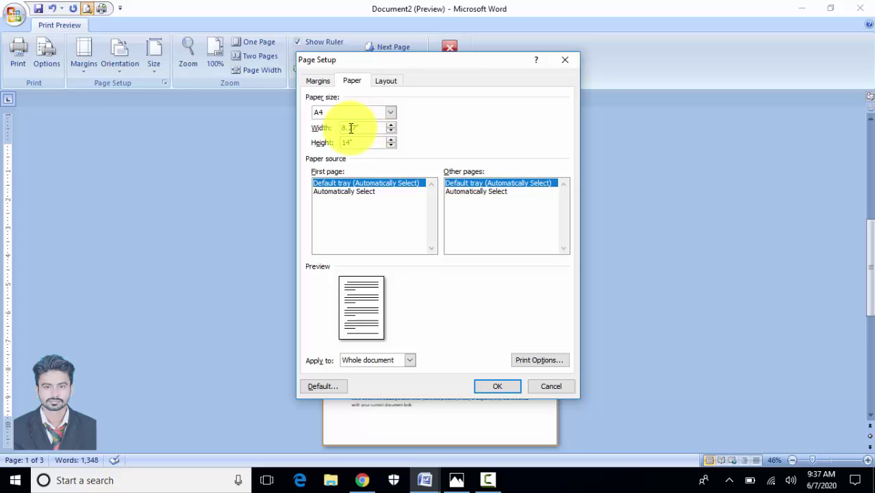
pyautogui.click(351, 128)
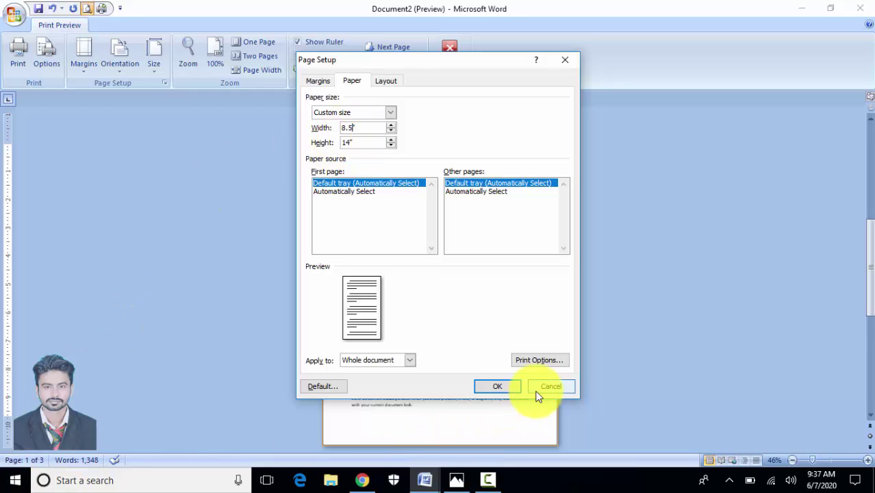
pyautogui.click(499, 385)
pyautogui.click(417, 284)
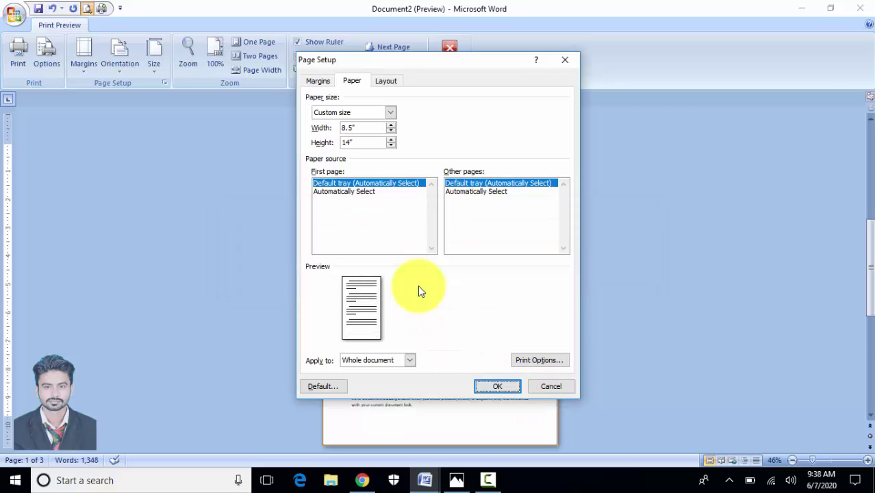
pyautogui.click(502, 387)
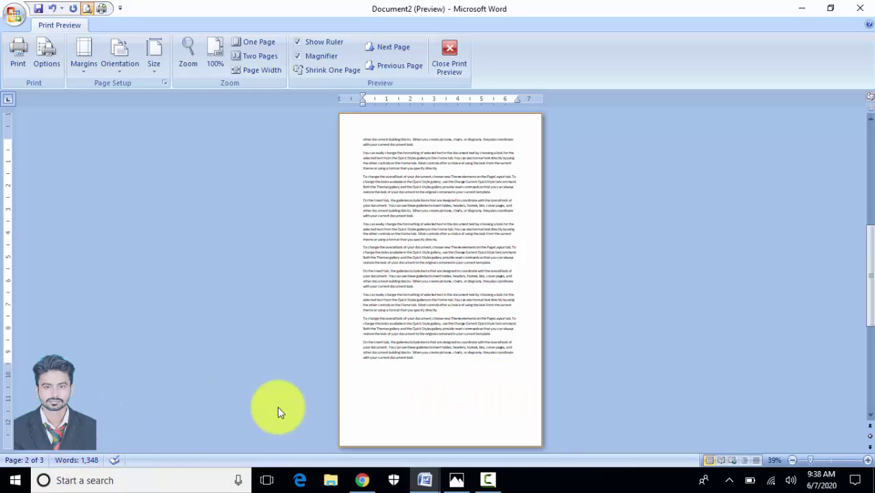
pyautogui.scroll(-2, 423, 398)
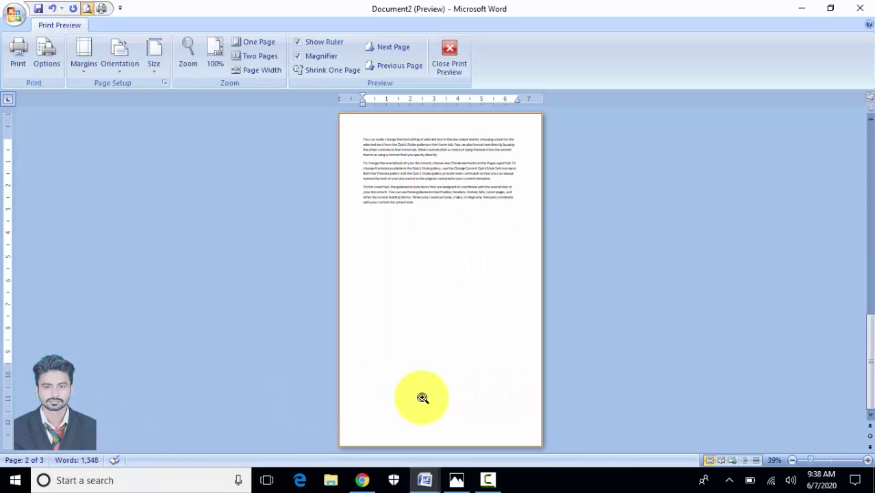
pyautogui.scroll(2, 423, 398)
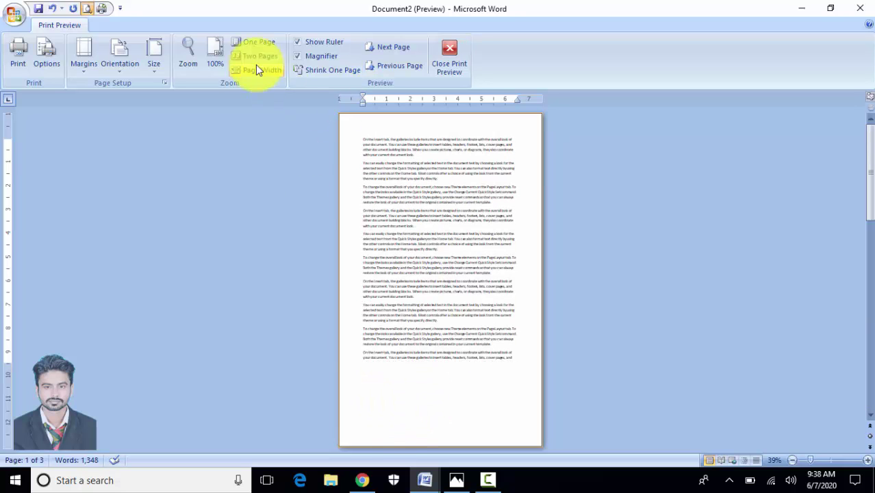
# Set the paper size to Letter and adjust the margins on the vertical ruler to about 1.88" at the top and 0.75" at the bottom
pyautogui.click(163, 69)
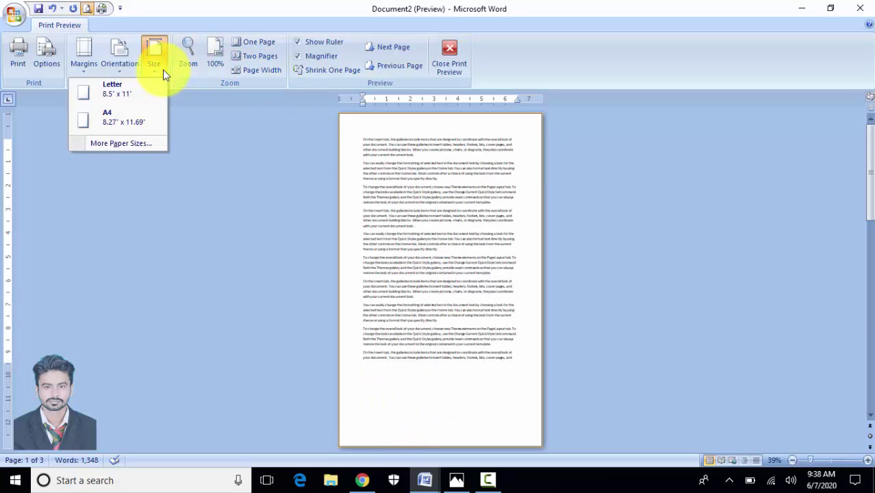
pyautogui.click(124, 89)
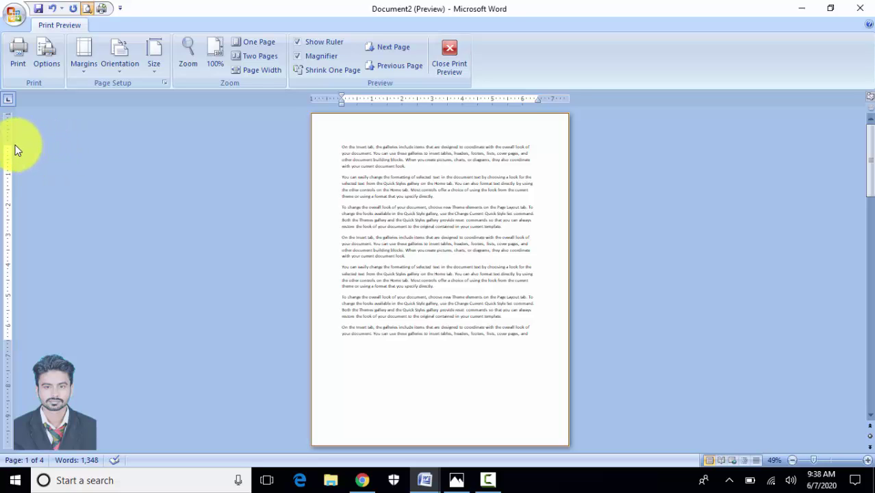
pyautogui.moveTo(10, 141); pyautogui.dragTo(9, 171)
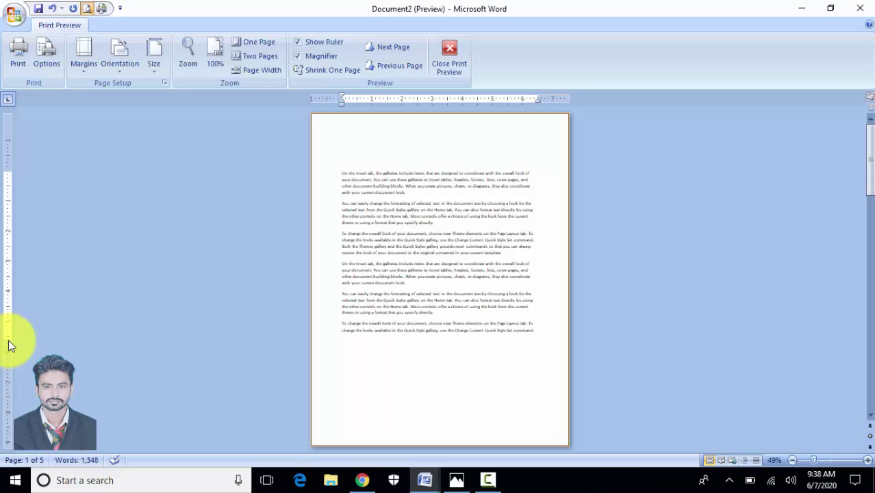
pyautogui.moveTo(10, 346); pyautogui.dragTo(9, 420)
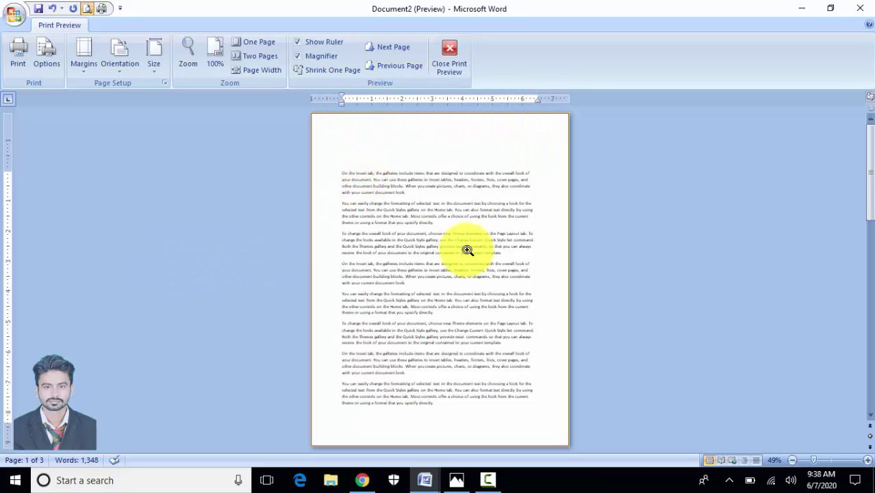
pyautogui.scroll(-2, 532, 303)
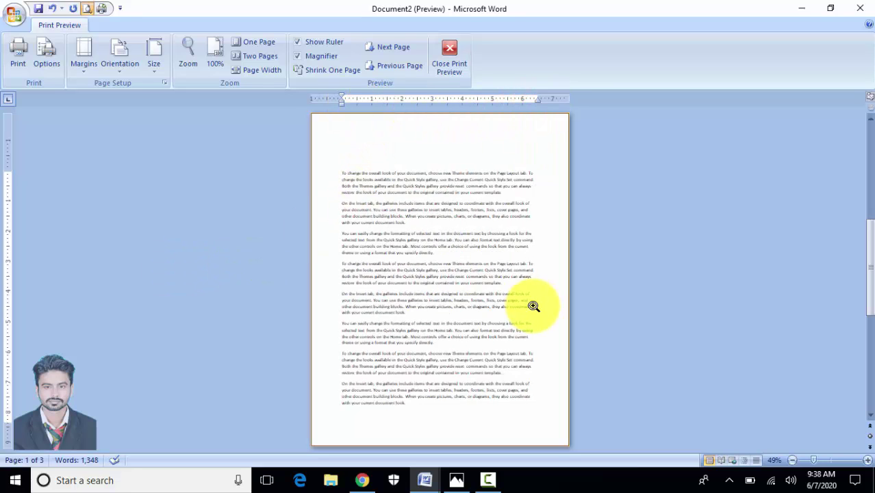
pyautogui.scroll(-1, 532, 304)
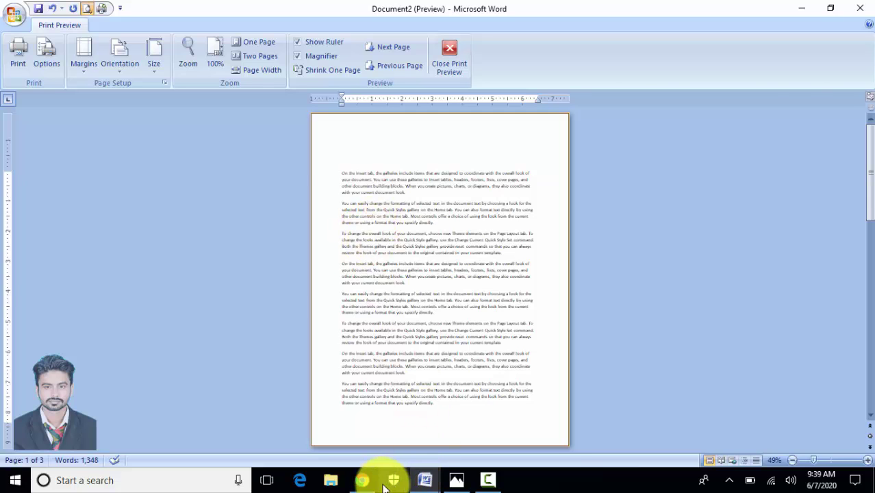
# Switch to Chrome and replace the "page size" image search with a search for "affidavit"
pyautogui.click(359, 479)
pyautogui.scroll(5, 171, 245)
pyautogui.scroll(2, 171, 245)
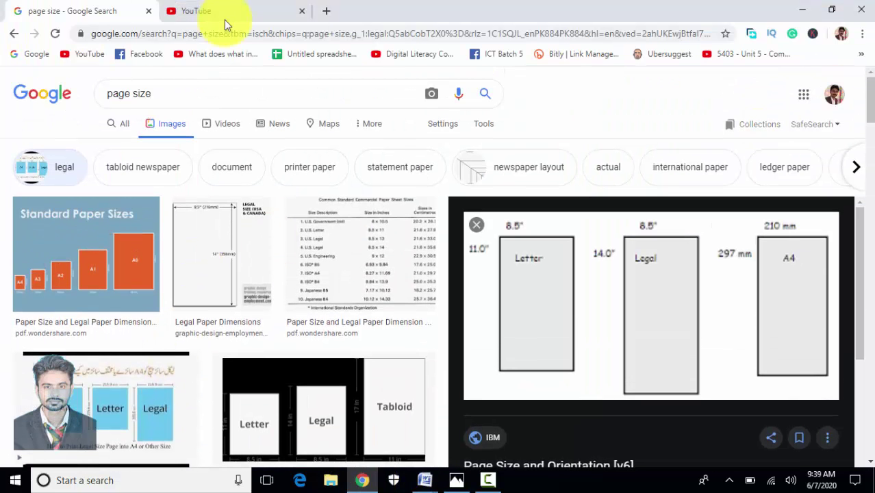
pyautogui.tripleClick(191, 91)
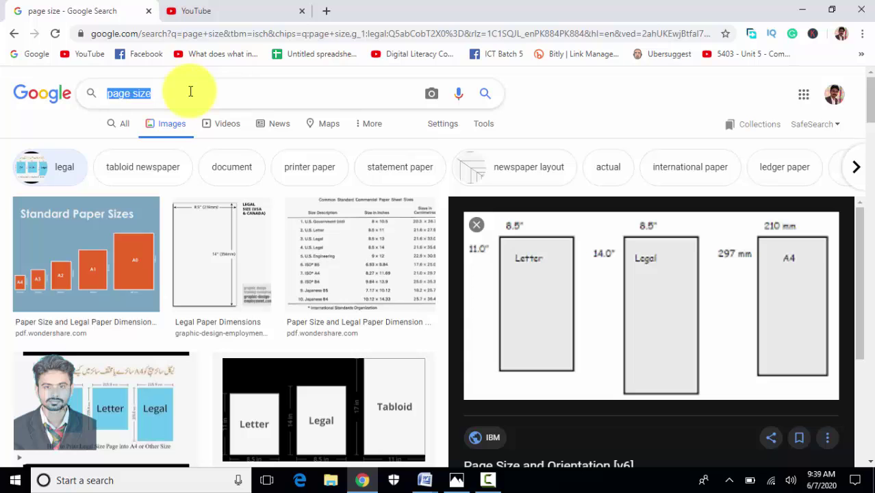
pyautogui.write('aff')
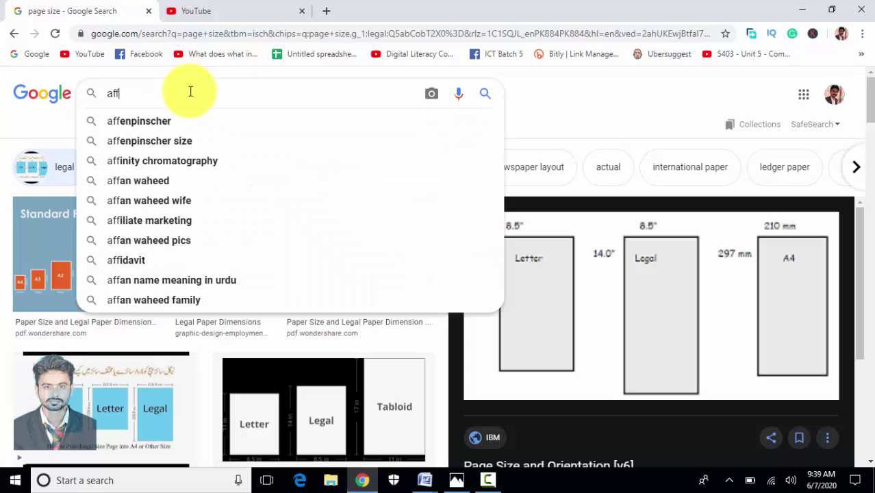
pyautogui.write('id')
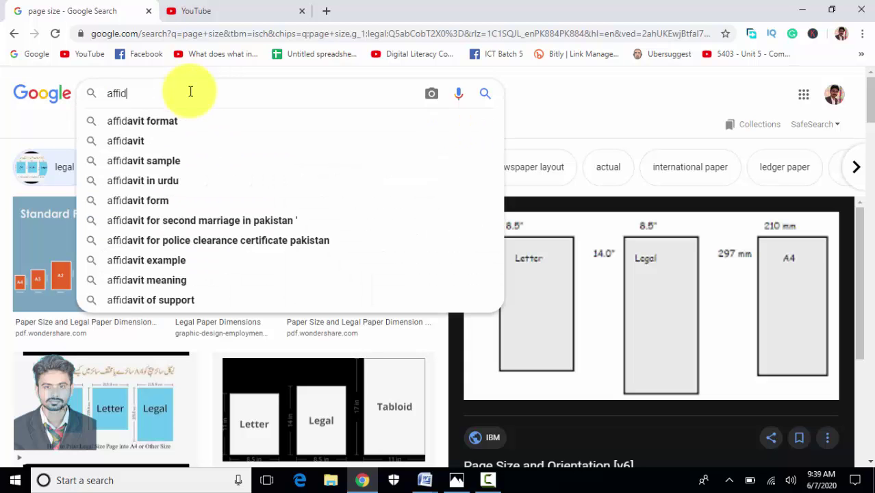
pyautogui.press('Down')
pyautogui.press('Down')
pyautogui.press('Return')
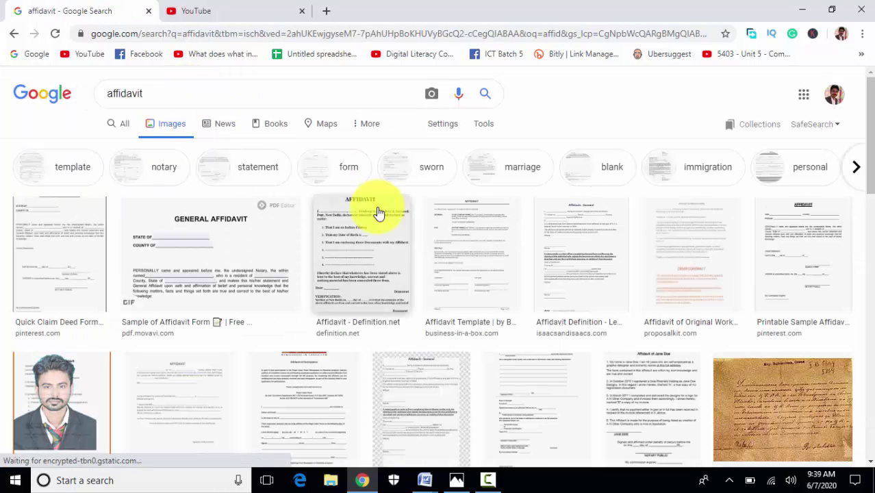
# Browse the affidavit images and open the sample written on Rs. 100 stamp paper
pyautogui.scroll(-3, 400, 264)
pyautogui.scroll(-4, 401, 264)
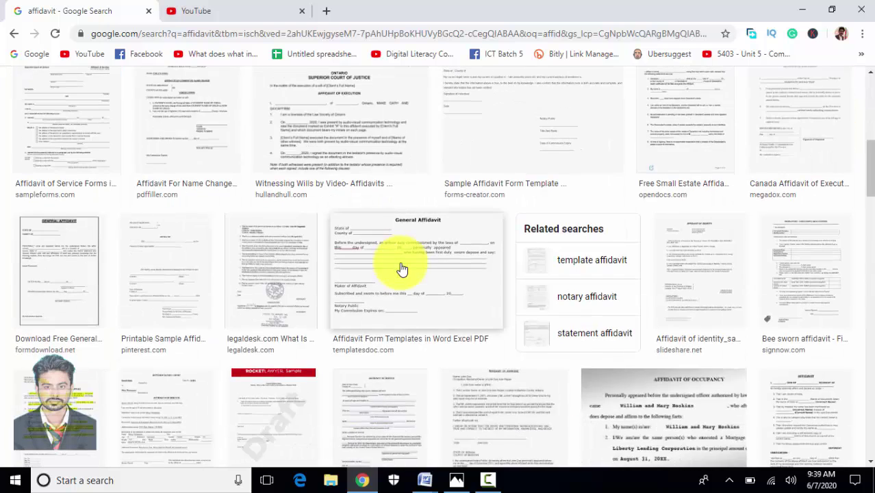
pyautogui.scroll(-3, 402, 268)
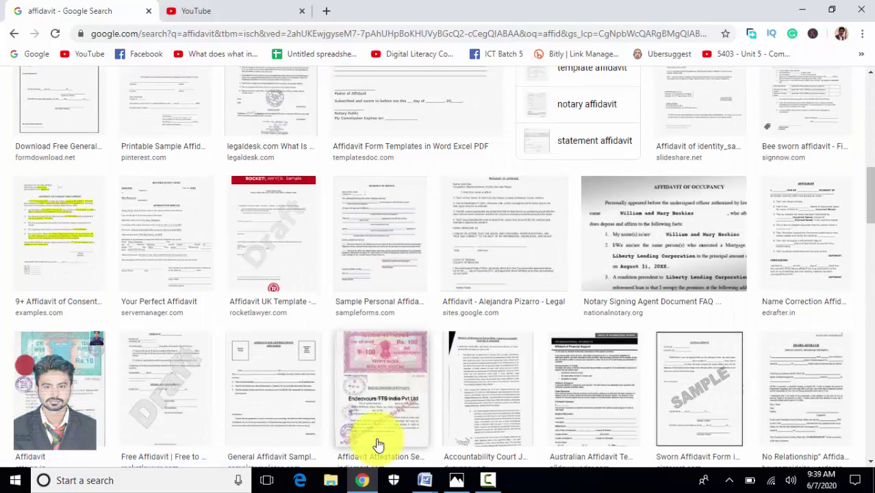
pyautogui.click(403, 403)
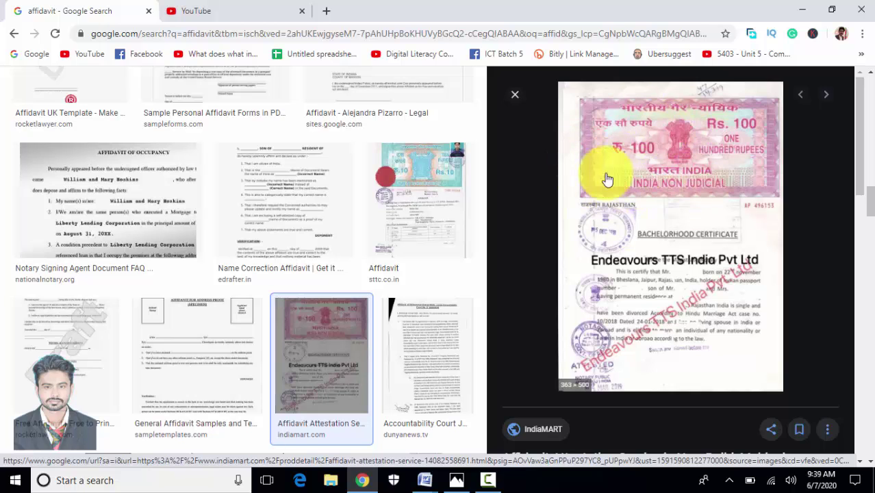
# Return to Document2 in Word and close the print preview
pyautogui.moveTo(424, 478)
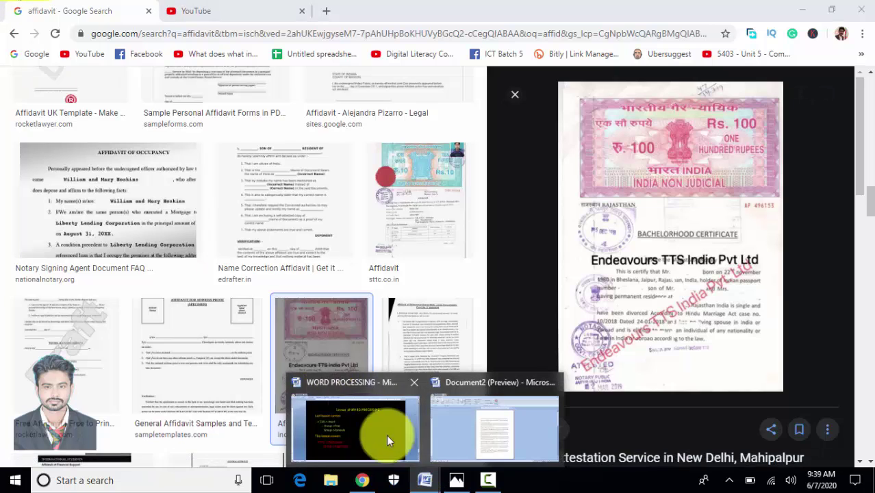
pyautogui.click(442, 416)
pyautogui.click(443, 55)
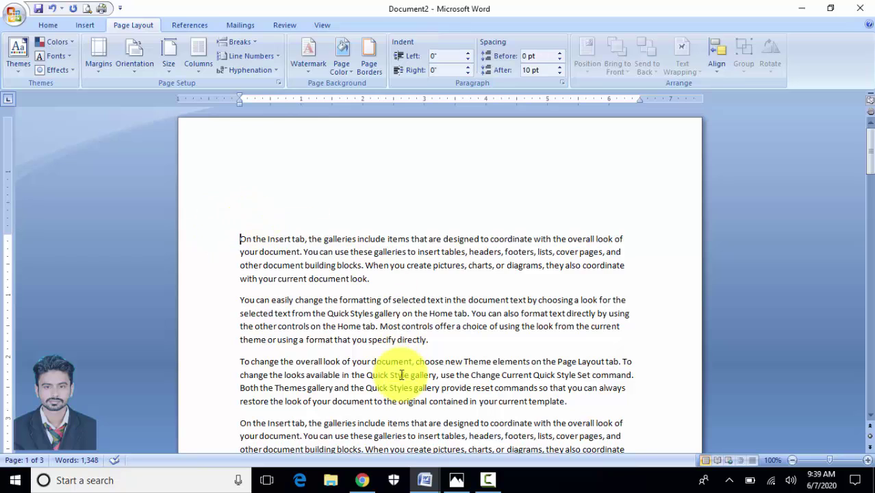
# Switch to Chrome, open the affidavit sample on Rs. 10 stamp paper and browse the other affidavit images
pyautogui.click(363, 480)
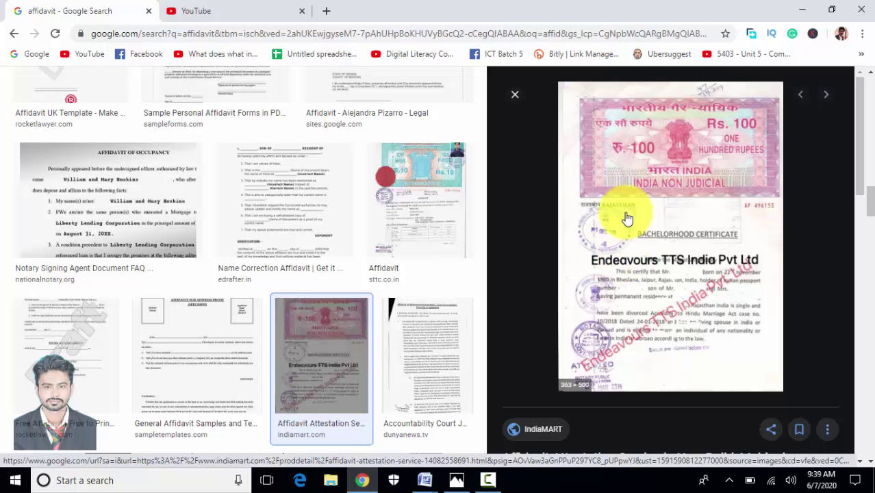
pyautogui.scroll(5, 146, 230)
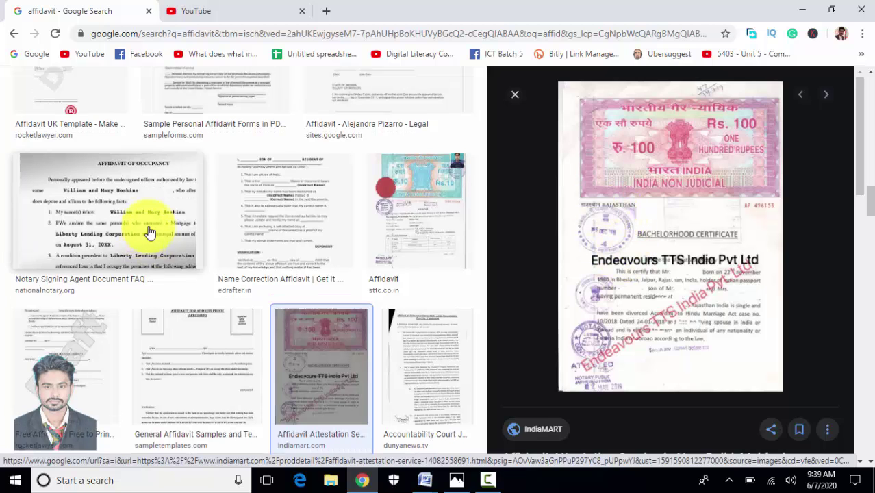
pyautogui.scroll(-3, 368, 357)
pyautogui.click(419, 305)
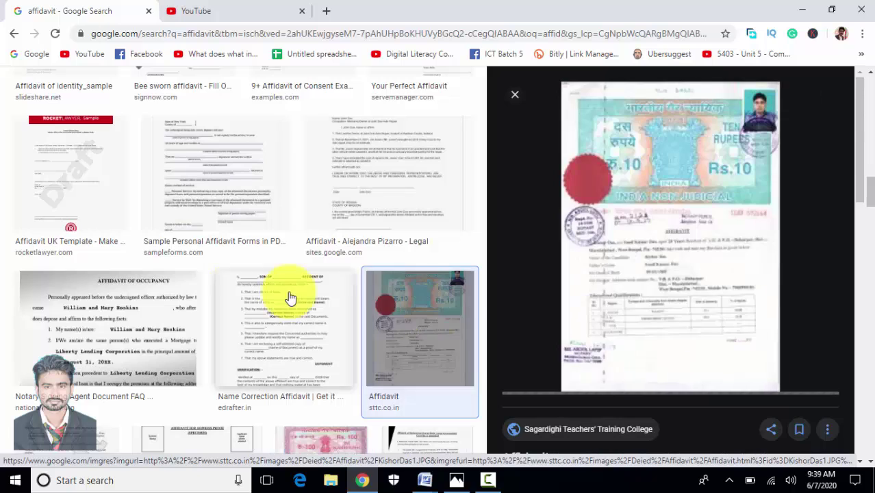
pyautogui.scroll(-12, 285, 234)
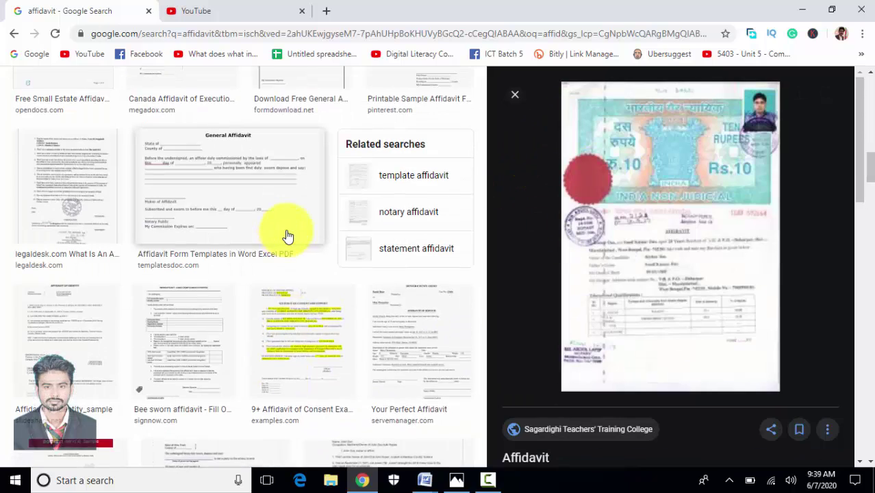
pyautogui.scroll(15, 287, 235)
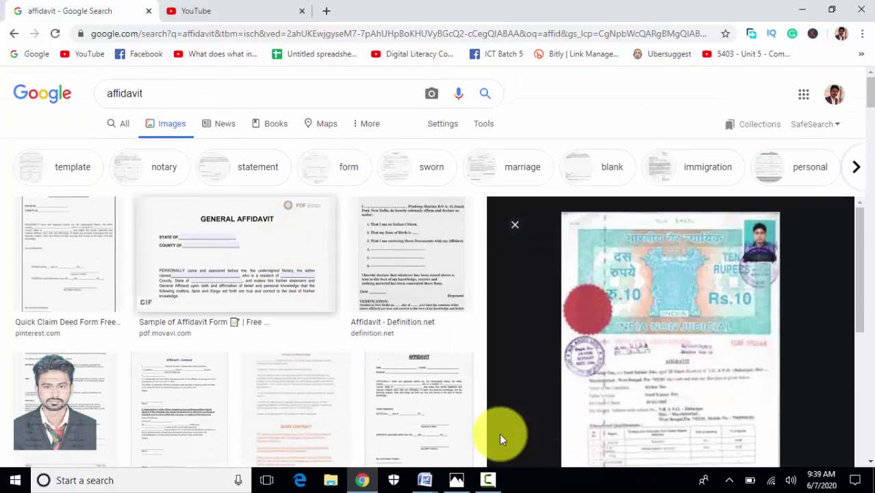
# Switch back to Document2 in Word and open the custom margin settings in the Page Setup dialog
pyautogui.moveTo(423, 481)
pyautogui.click(465, 428)
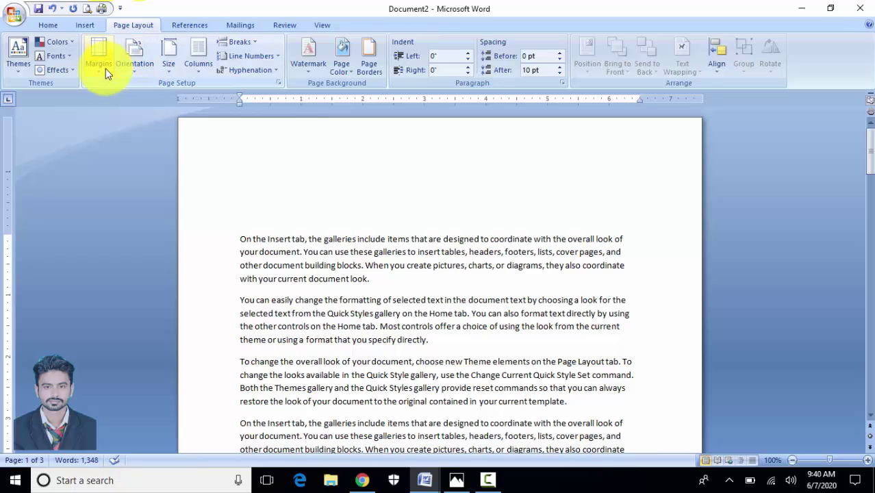
pyautogui.click(104, 67)
pyautogui.click(69, 355)
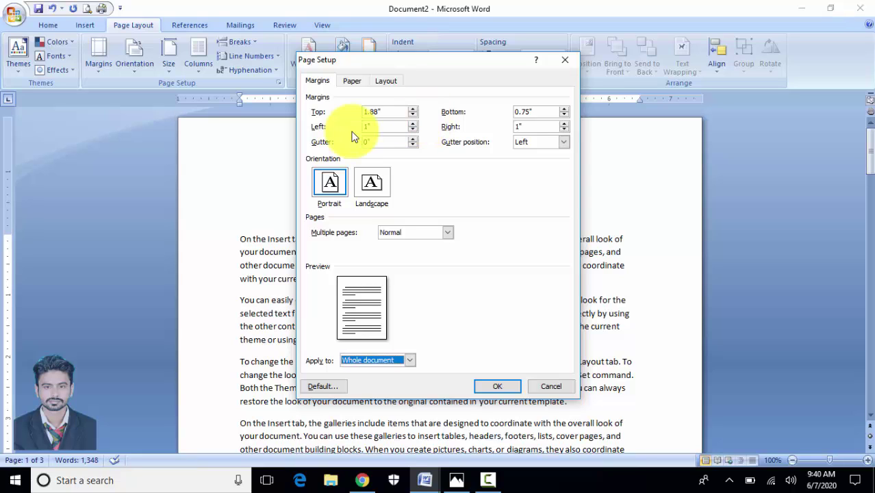
# Switch to Chrome and search Google Images for "letter head"
pyautogui.click(361, 480)
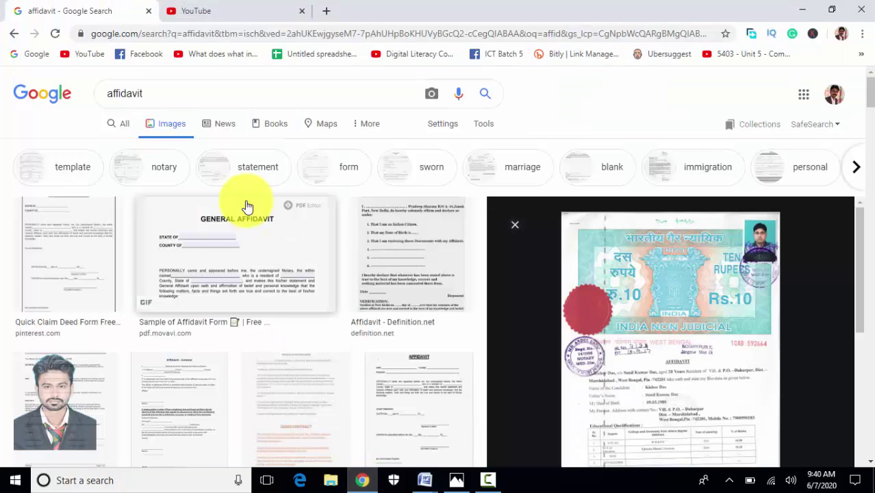
pyautogui.moveTo(148, 94); pyautogui.dragTo(115, 94)
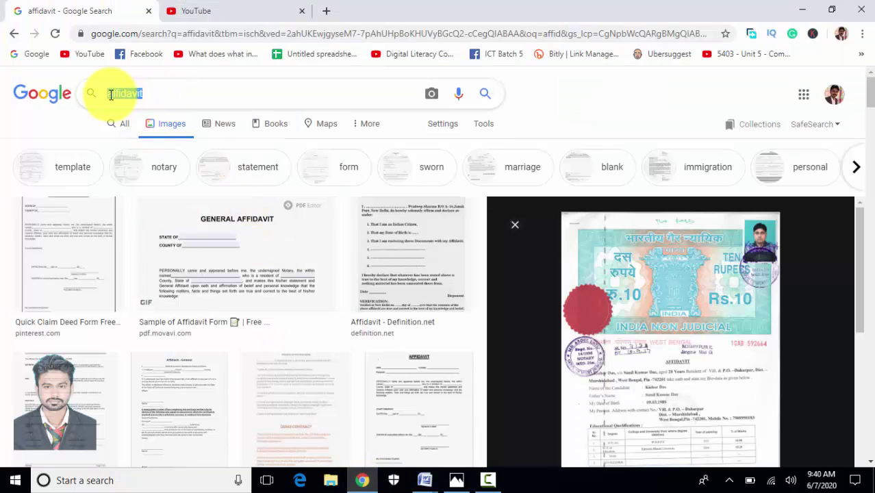
pyautogui.write('letter ')
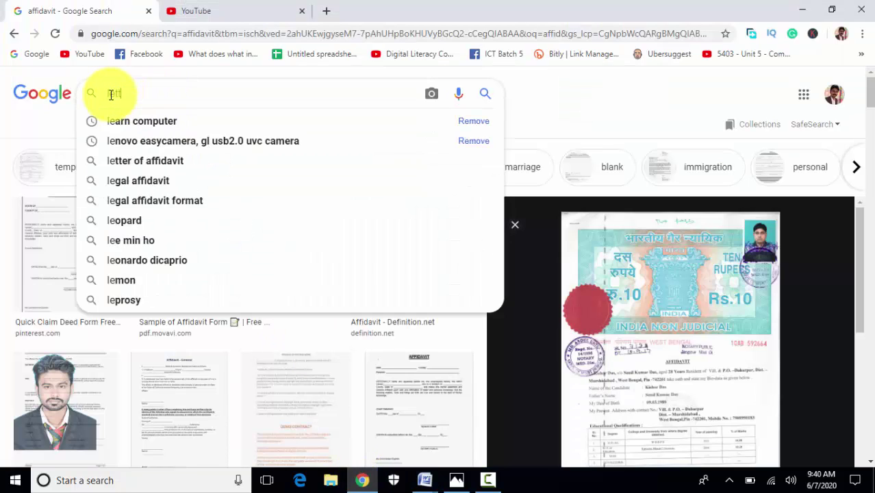
pyautogui.write('h')
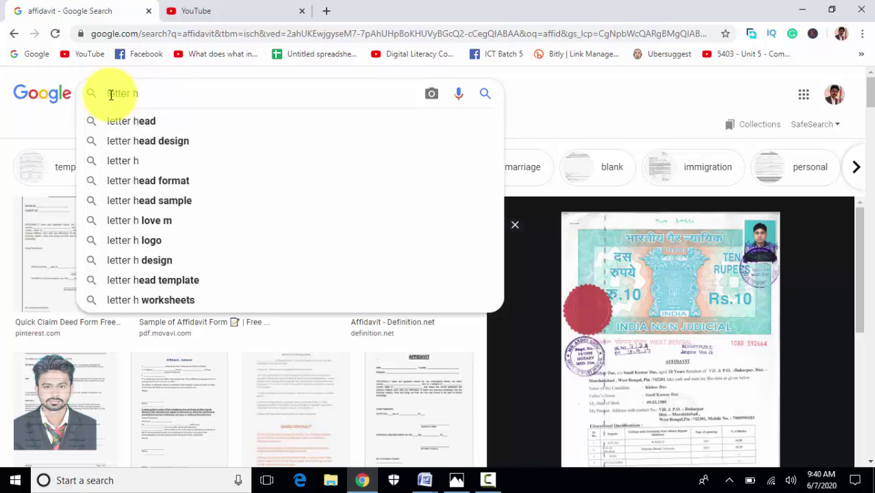
pyautogui.write('ead')
pyautogui.press('Return')
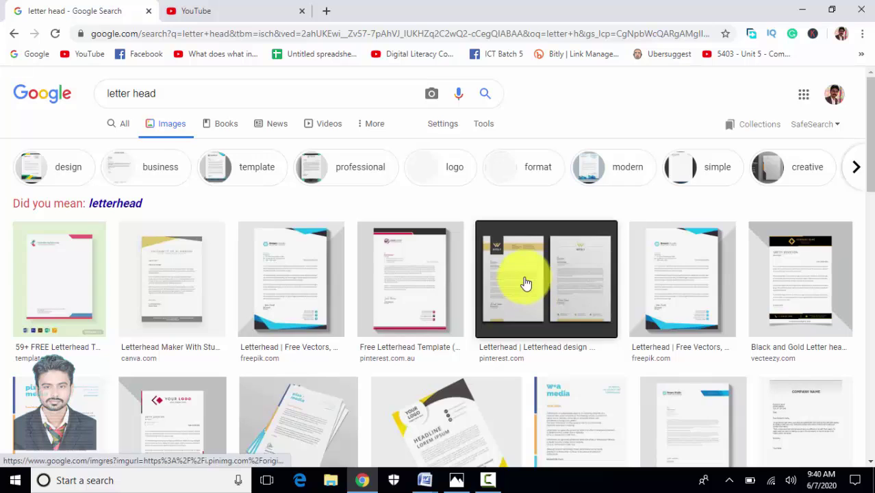
# View the Witsly and Dream Studio letterhead samples, and browse further down to open the plain Company Name template with red side borders
pyautogui.click(525, 283)
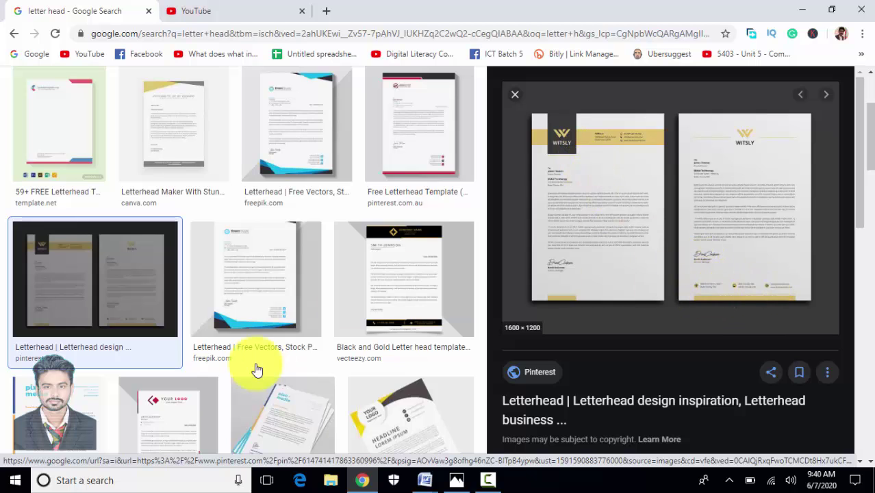
pyautogui.click(259, 273)
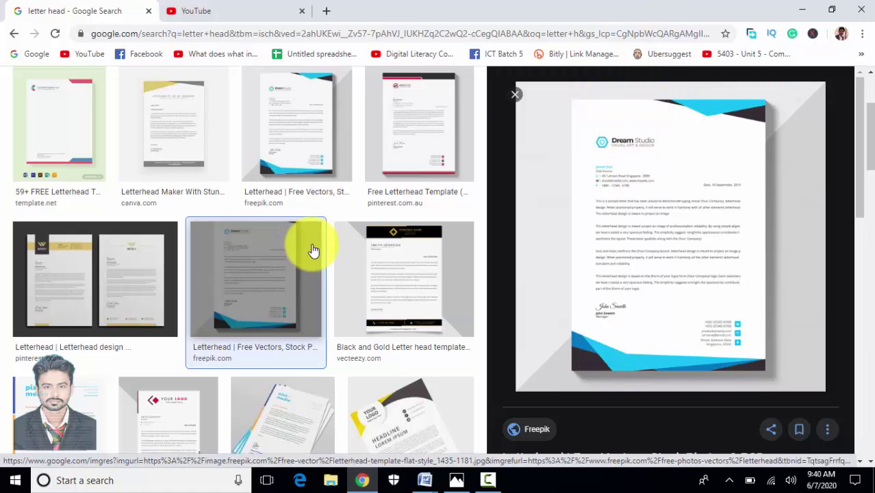
pyautogui.scroll(-2, 313, 250)
pyautogui.scroll(-3, 312, 250)
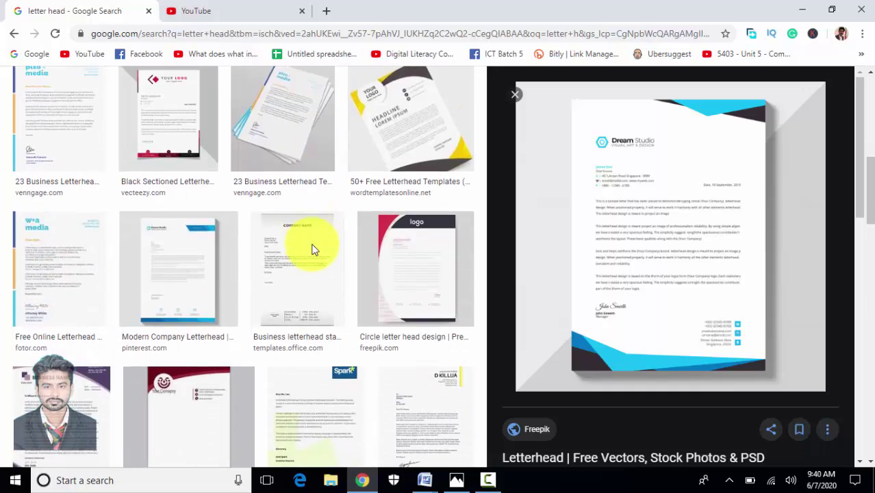
pyautogui.scroll(-2, 313, 251)
pyautogui.scroll(-2, 313, 250)
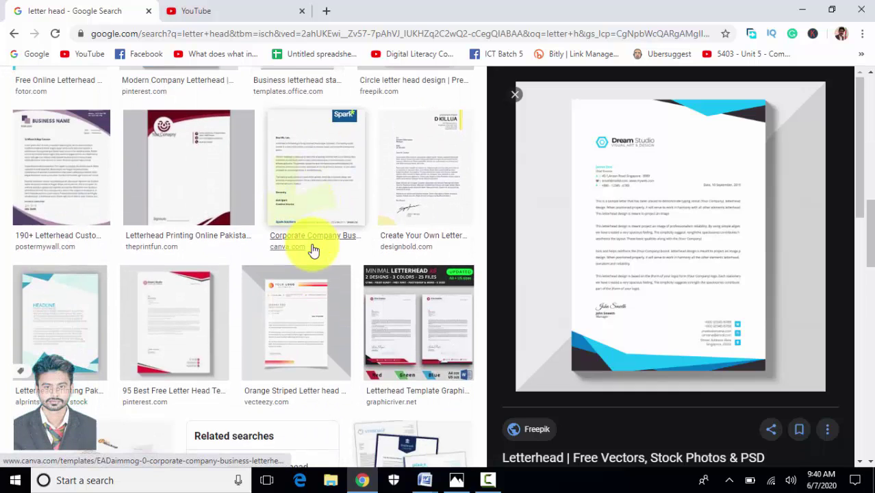
pyautogui.scroll(-4, 313, 251)
pyautogui.scroll(-1, 313, 250)
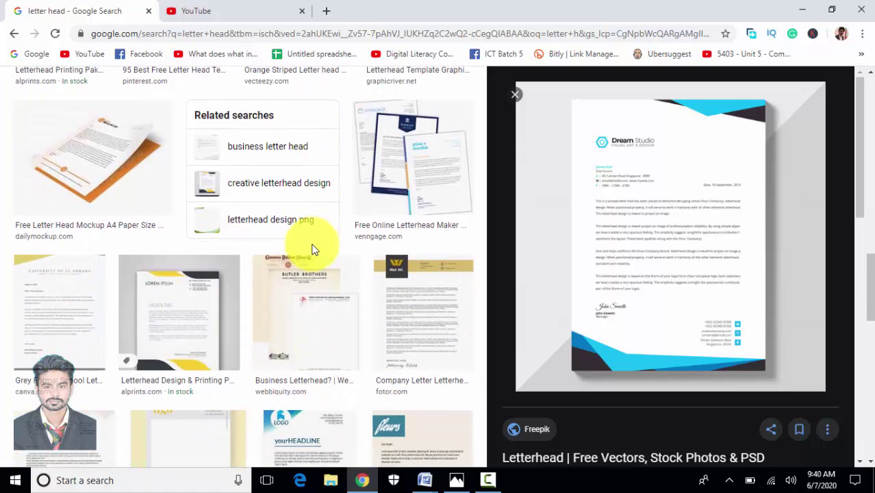
pyautogui.scroll(-3, 311, 249)
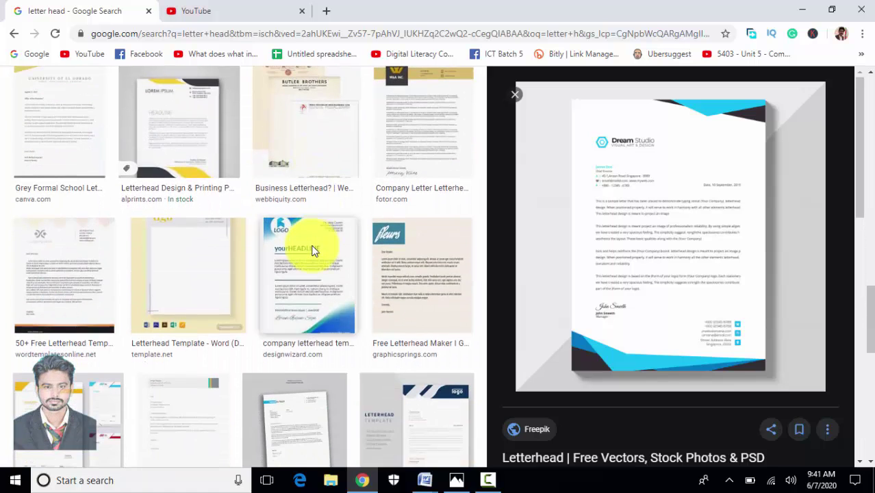
pyautogui.scroll(-5, 313, 251)
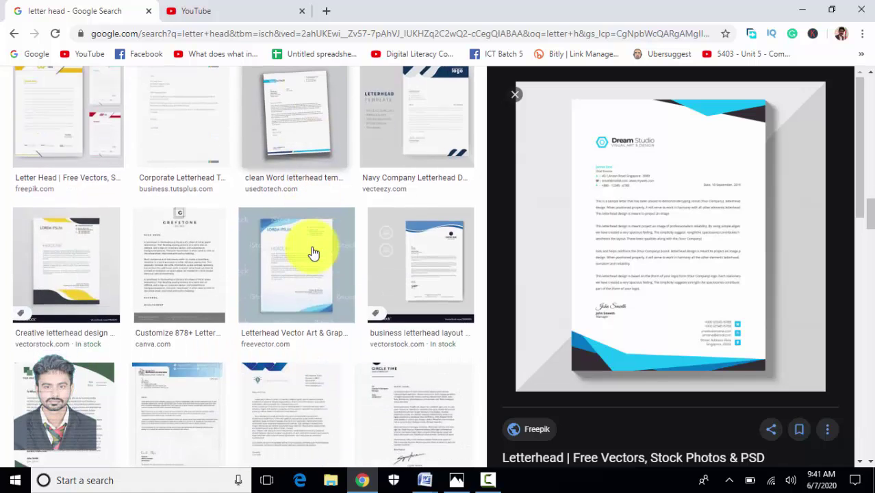
pyautogui.scroll(-3, 313, 254)
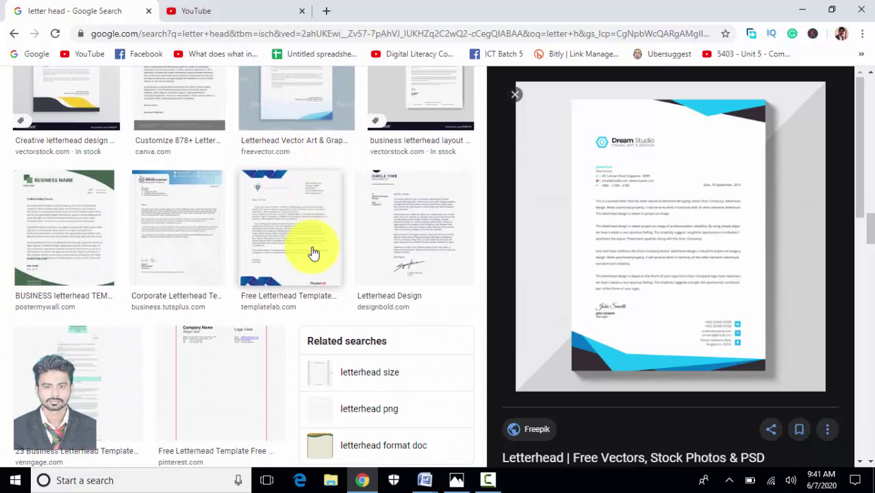
pyautogui.click(231, 352)
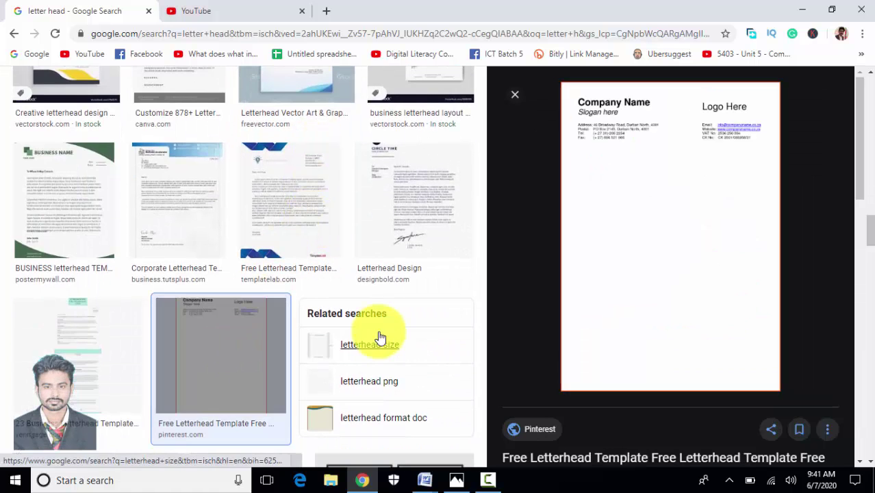
# Close the enlarged template preview and browse the grid of letterhead images for layout examples
pyautogui.scroll(4, 377, 336)
pyautogui.scroll(10, 381, 338)
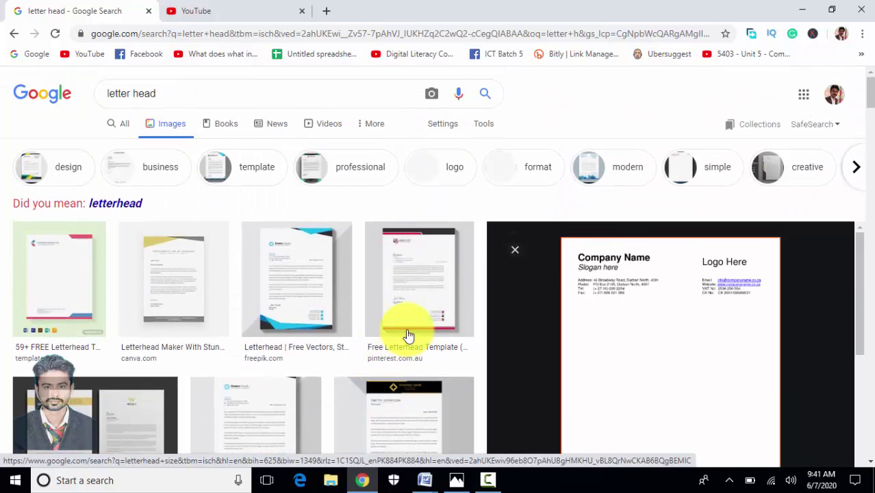
pyautogui.click(514, 251)
pyautogui.scroll(-3, 608, 348)
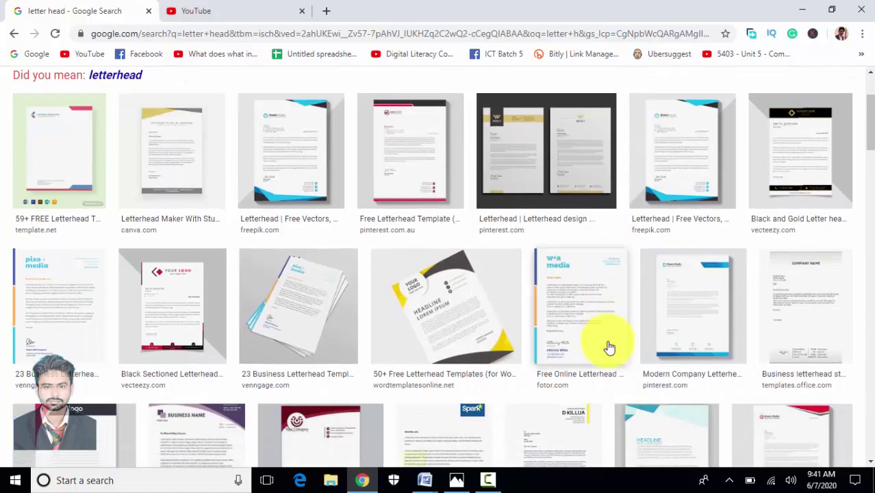
pyautogui.scroll(-1, 610, 348)
pyautogui.scroll(-3, 610, 348)
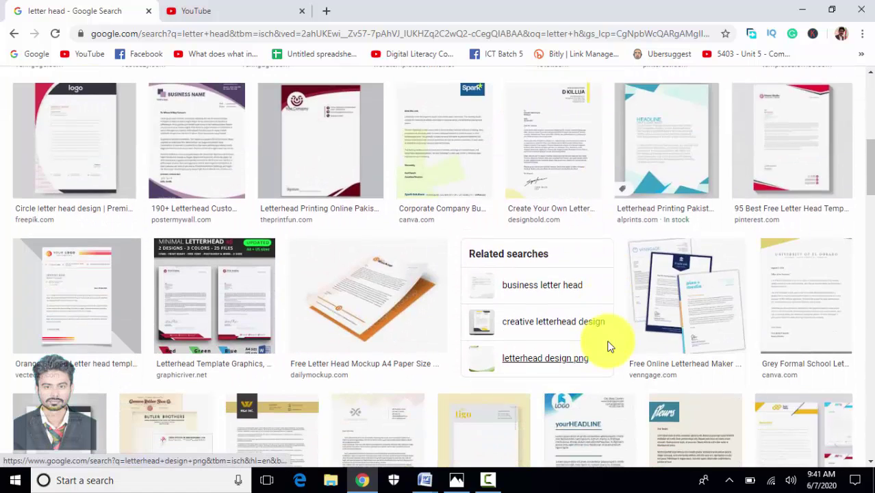
pyautogui.press('XF86MonBrightnessDown')
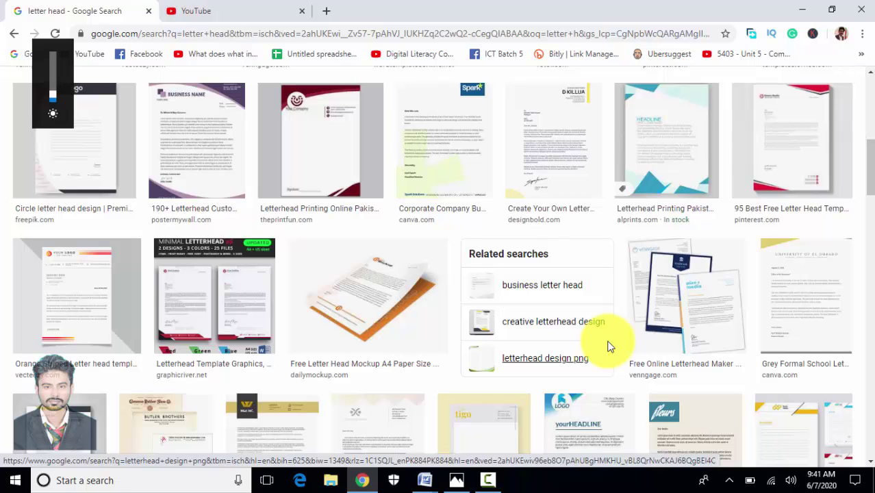
pyautogui.scroll(-3, 619, 256)
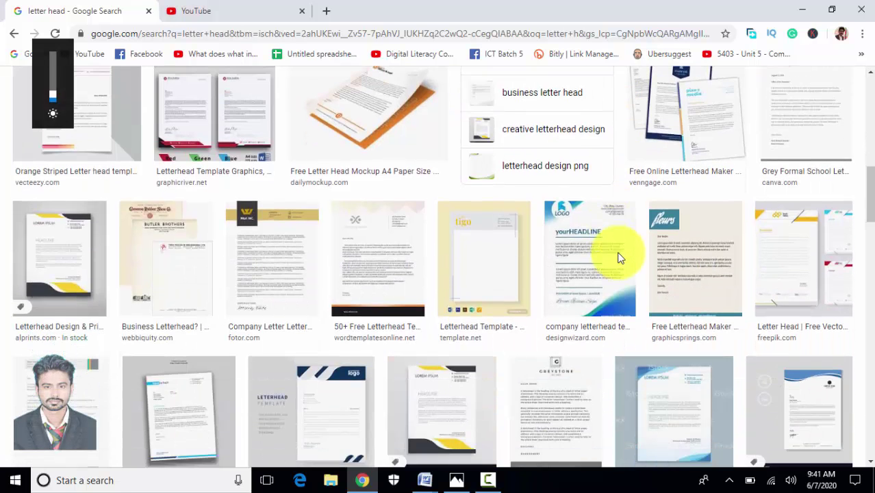
pyautogui.scroll(-4, 603, 255)
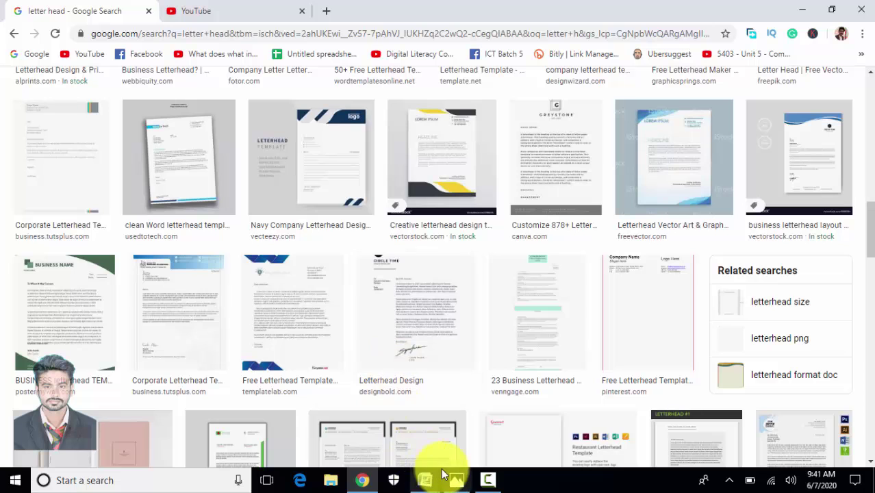
# Switch to Document2 in Word, try Landscape orientation in the Page Setup dialog and set it back to Portrait
pyautogui.moveTo(435, 481)
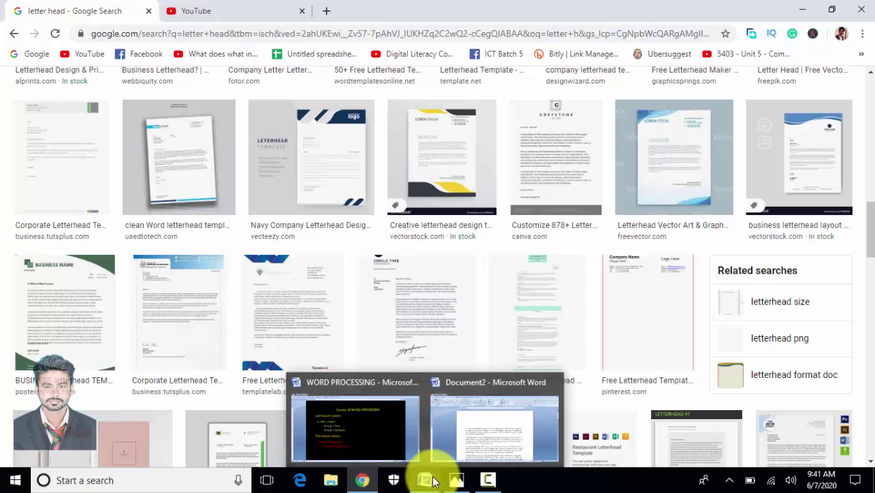
pyautogui.click(494, 438)
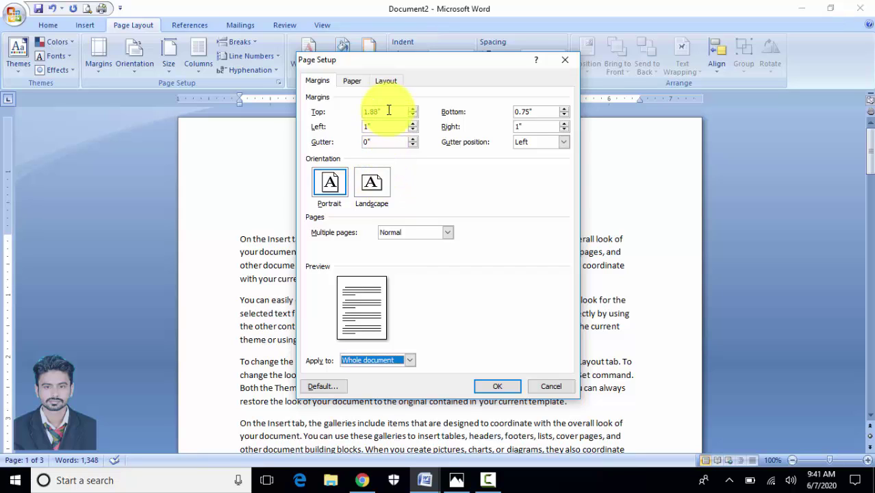
pyautogui.click(372, 183)
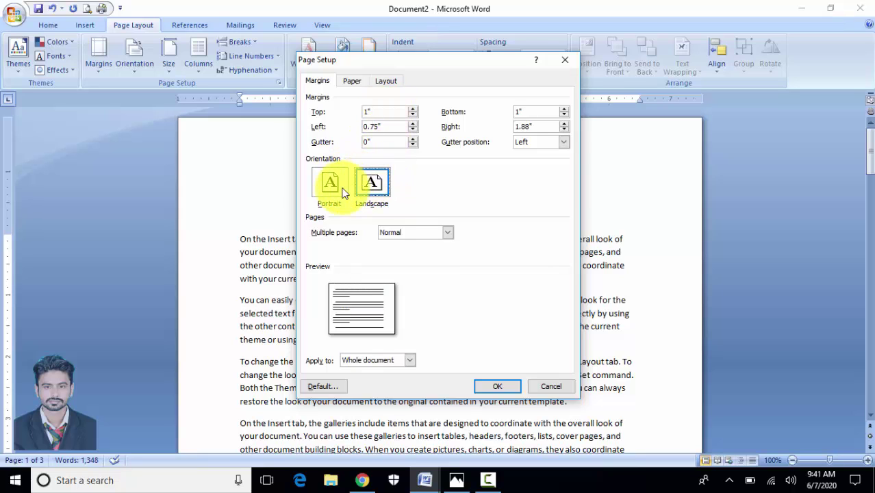
pyautogui.click(334, 188)
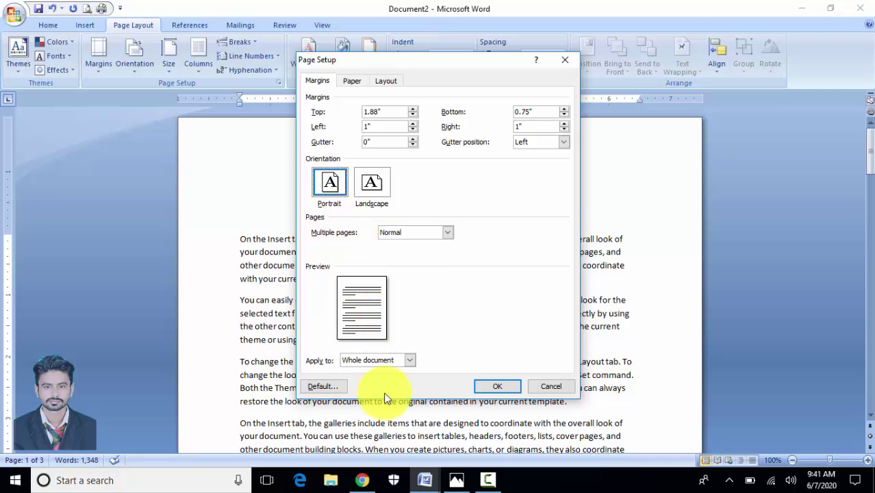
# Switch to Chrome and search Google for "invitation card size in inches" from its home page
pyautogui.click(362, 480)
pyautogui.scroll(10, 343, 312)
pyautogui.scroll(5, 228, 254)
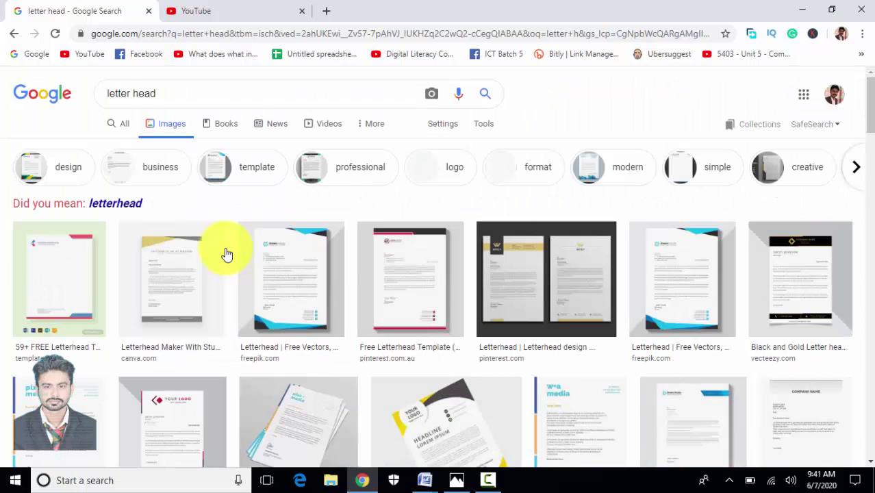
pyautogui.click(120, 125)
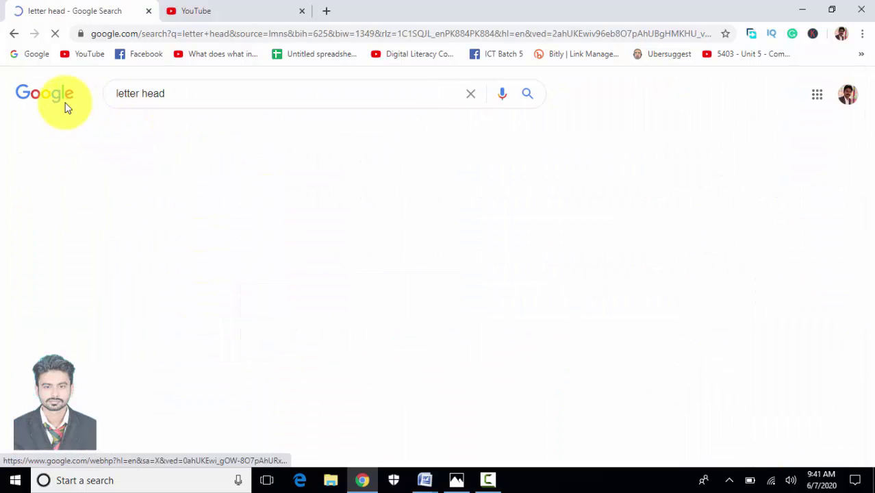
pyautogui.click(67, 108)
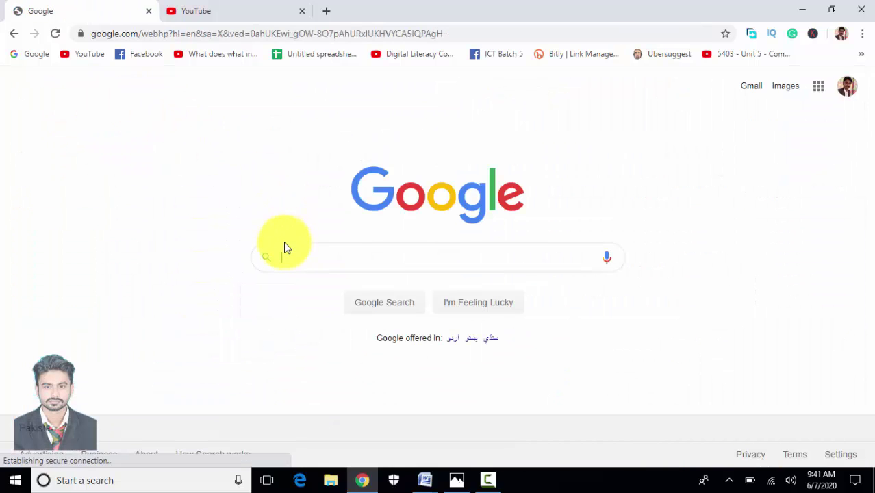
pyautogui.write('invi')
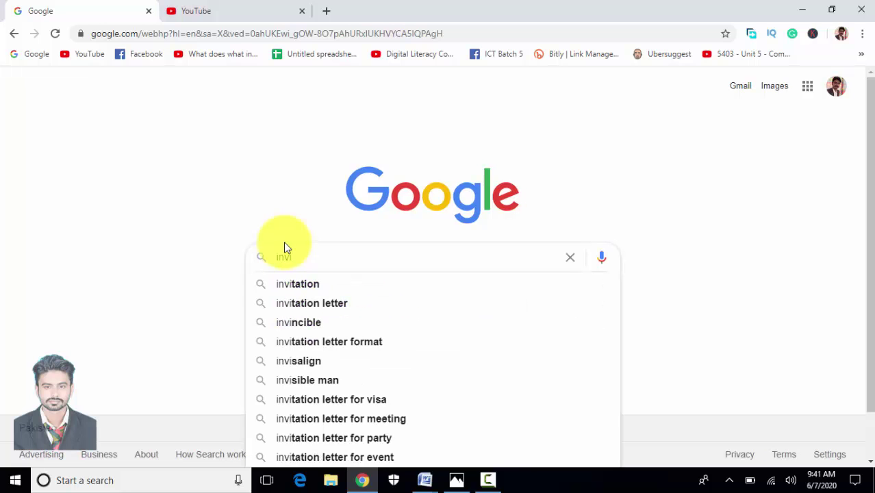
pyautogui.write('tation ')
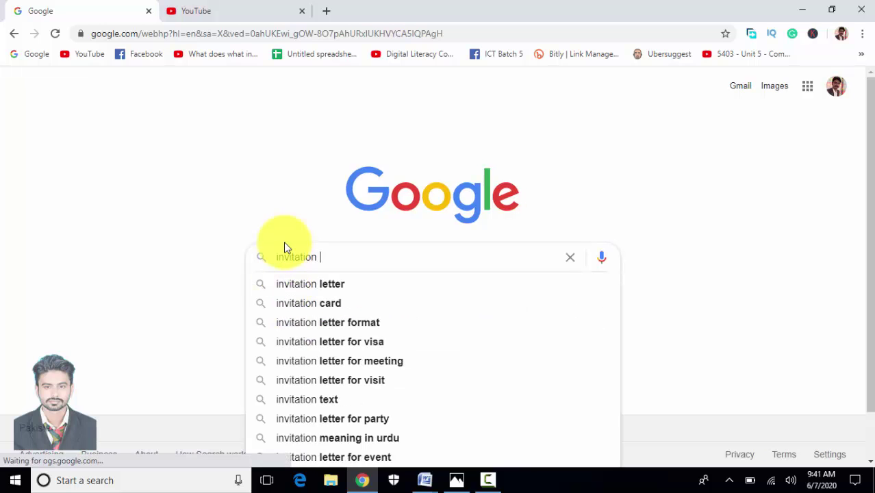
pyautogui.write('card')
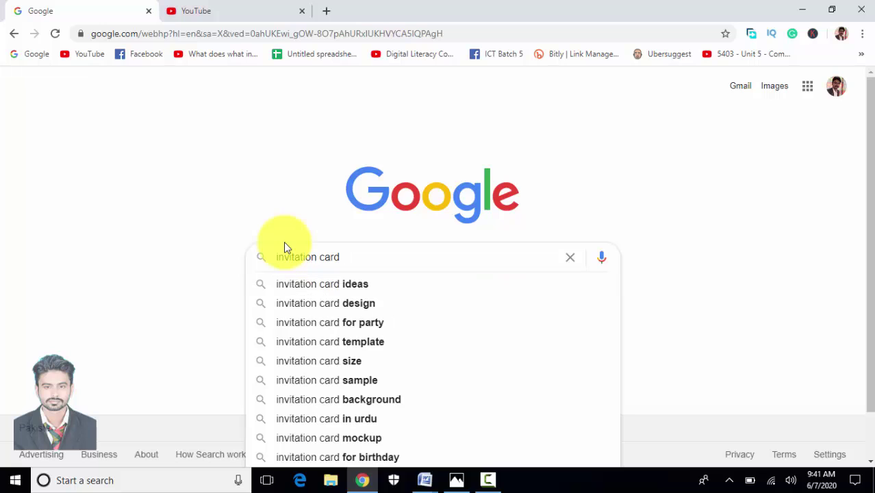
pyautogui.write(' size')
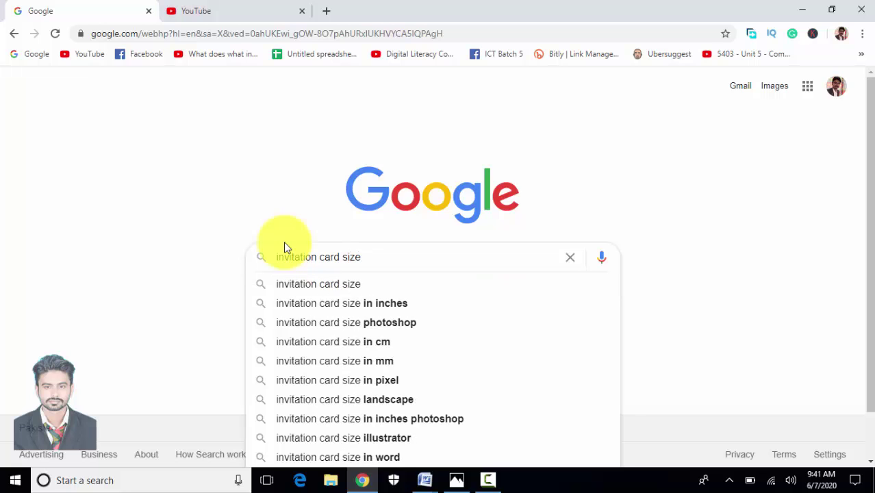
pyautogui.press('Down')
pyautogui.press('Down')
pyautogui.press('Return')
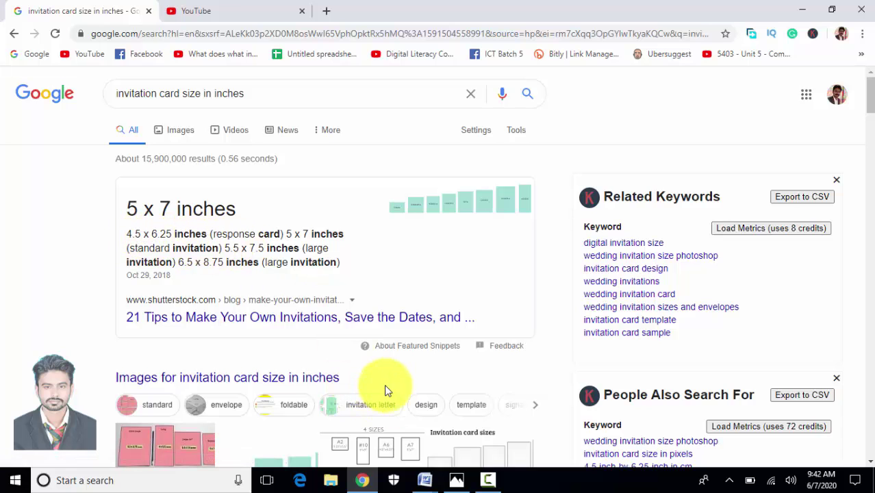
# Return to Document2 in Word and cancel the Page Setup dialog
pyautogui.moveTo(425, 480)
pyautogui.click(451, 424)
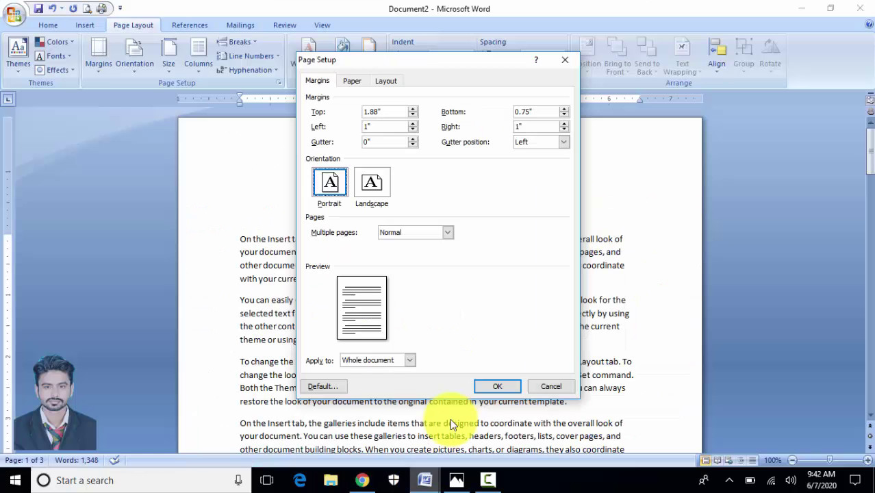
pyautogui.click(556, 389)
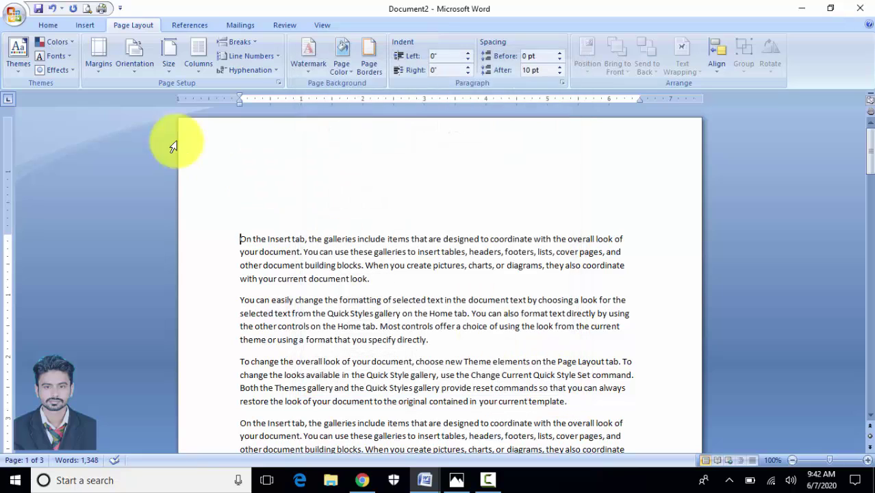
# Create a new blank document
pyautogui.click(15, 17)
pyautogui.click(31, 41)
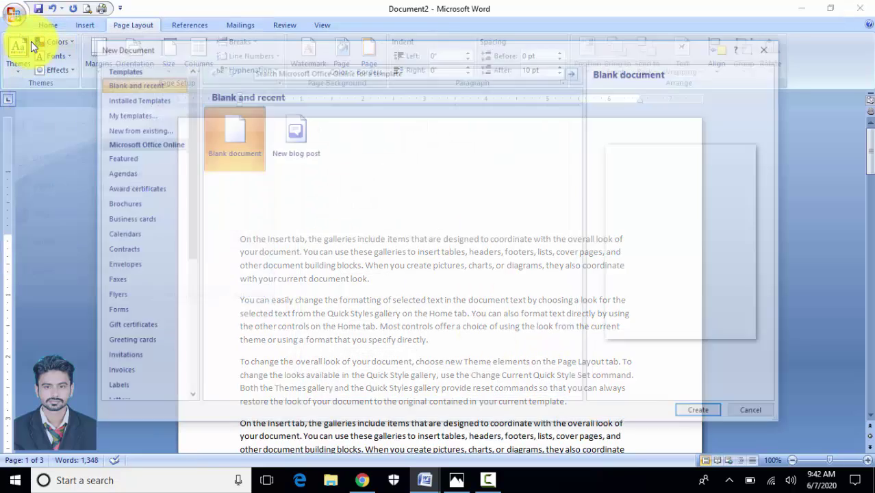
pyautogui.click(684, 414)
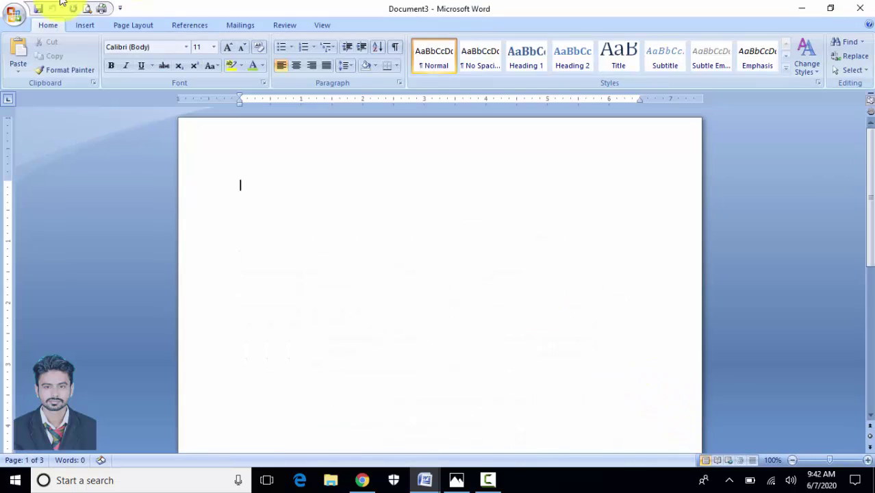
# Set a custom paper size 5 inches wide and 7 inches high for the new document, checking the invitation card size in Chrome
pyautogui.click(132, 28)
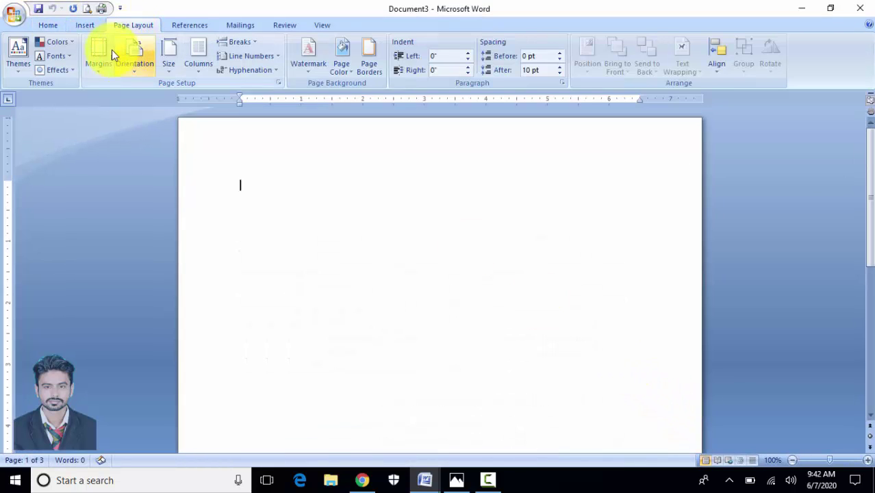
pyautogui.click(111, 48)
pyautogui.click(167, 50)
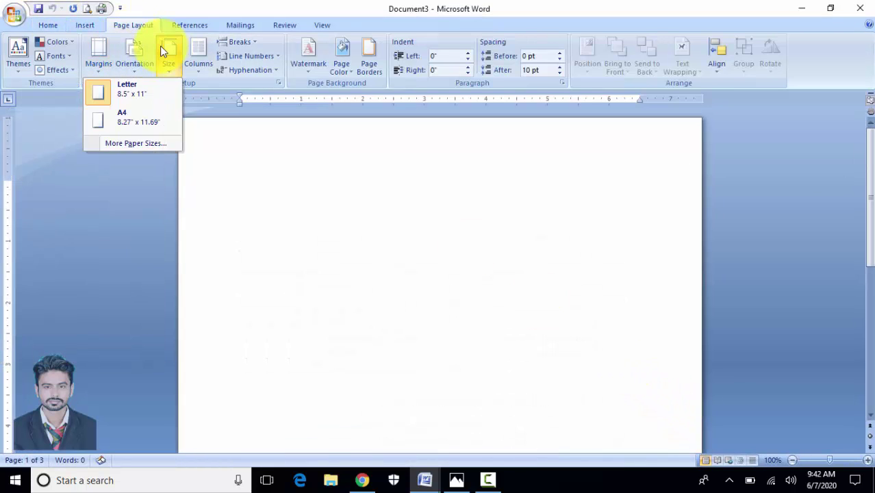
pyautogui.click(163, 52)
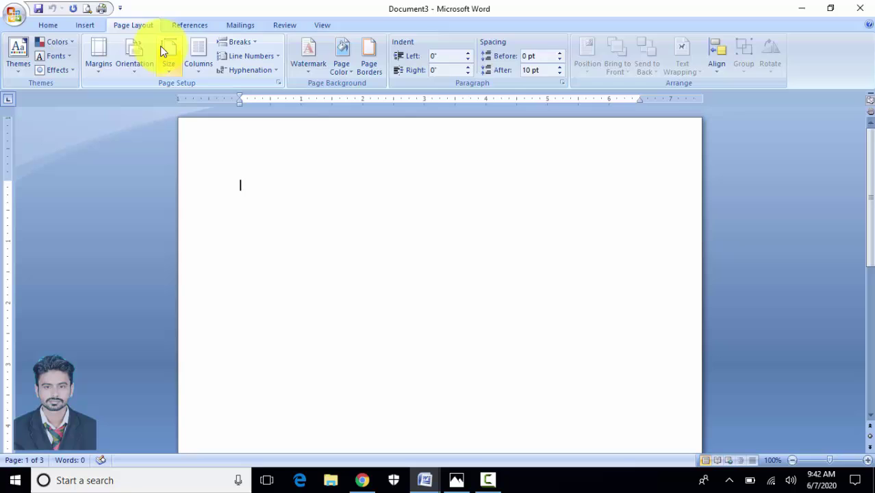
pyautogui.click(279, 83)
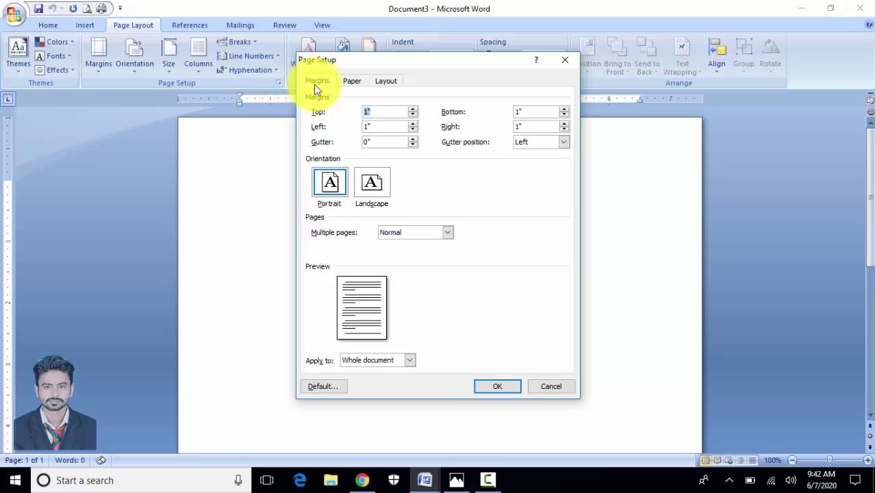
pyautogui.click(358, 83)
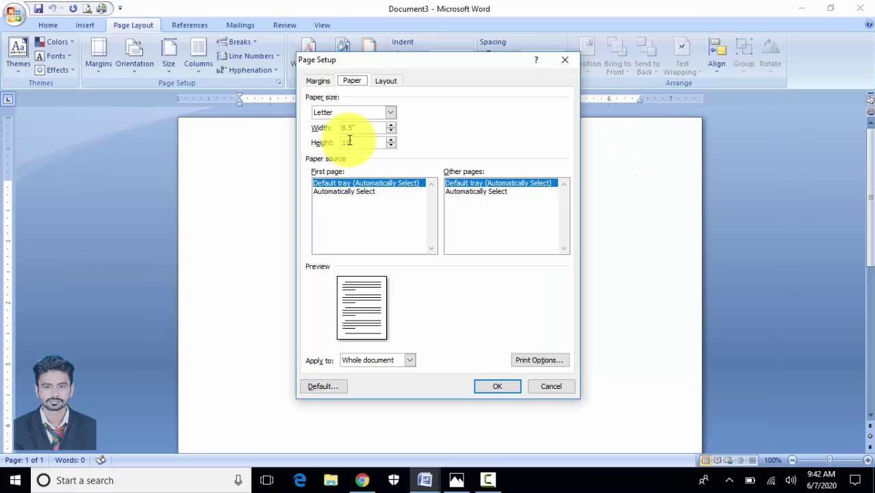
pyautogui.hotkey('alt', 'Tab')
pyautogui.hotkey('alt', 'Tab')
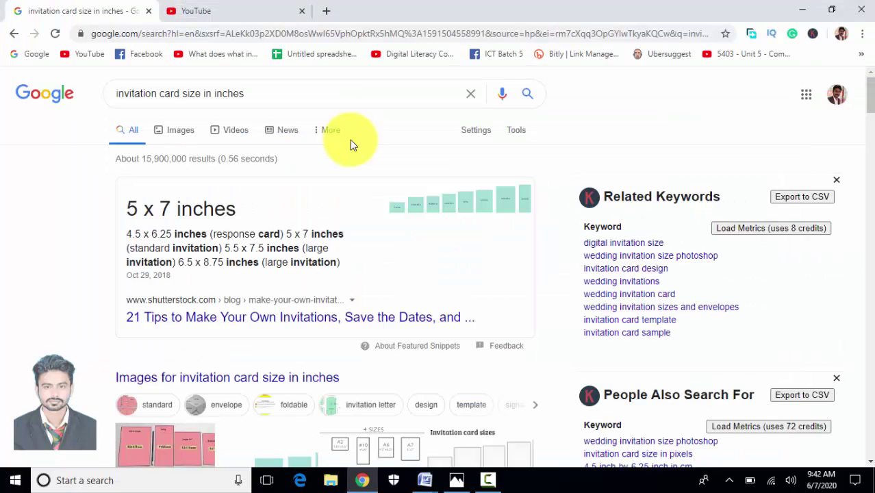
pyautogui.hotkey('alt', 'Tab')
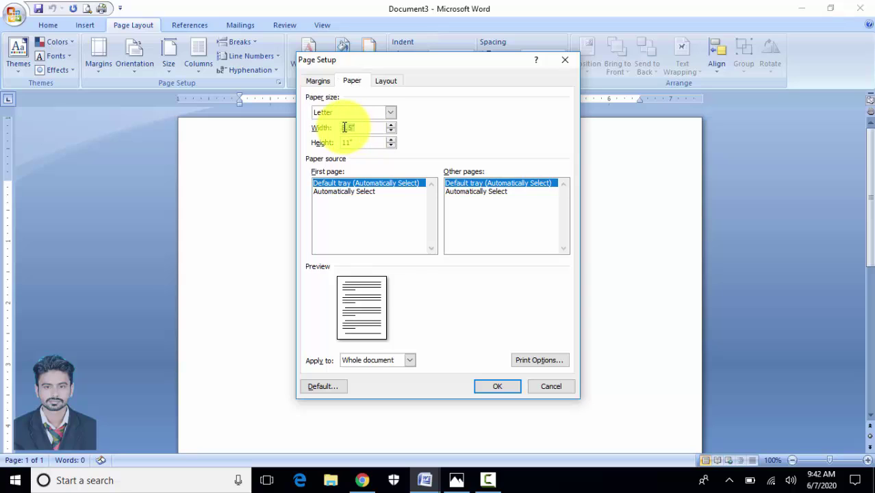
pyautogui.write('5')
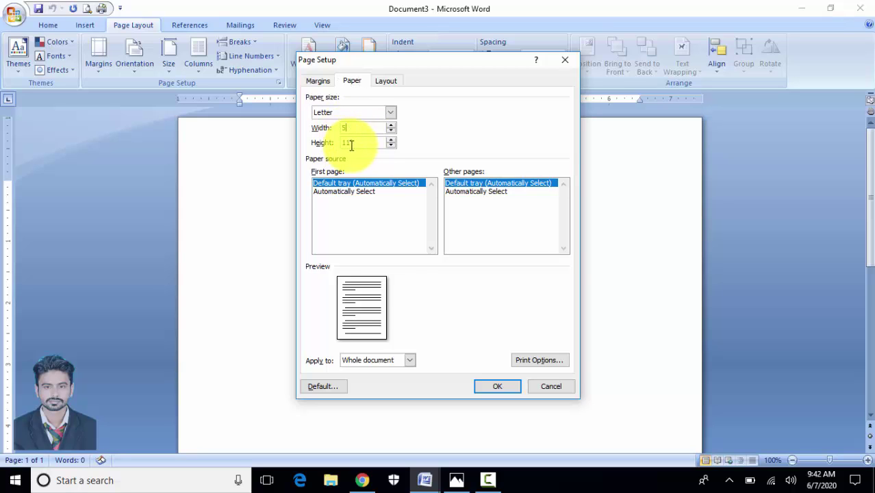
pyautogui.click(339, 144)
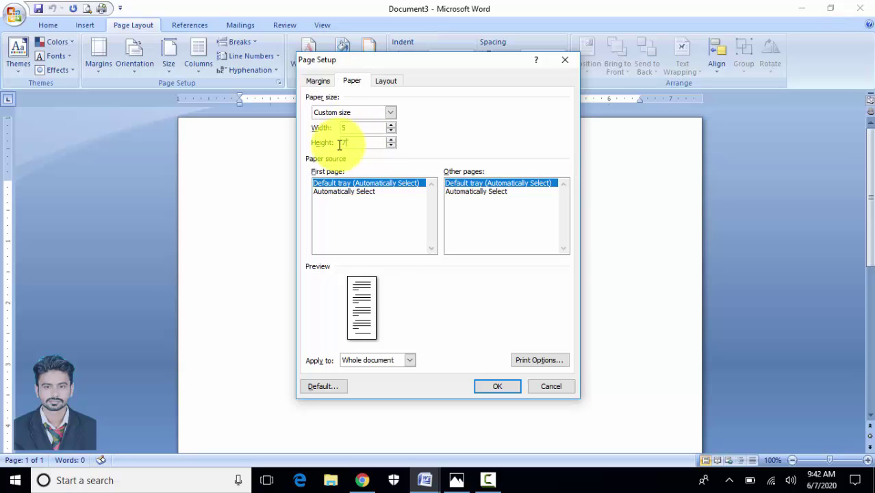
pyautogui.click(497, 387)
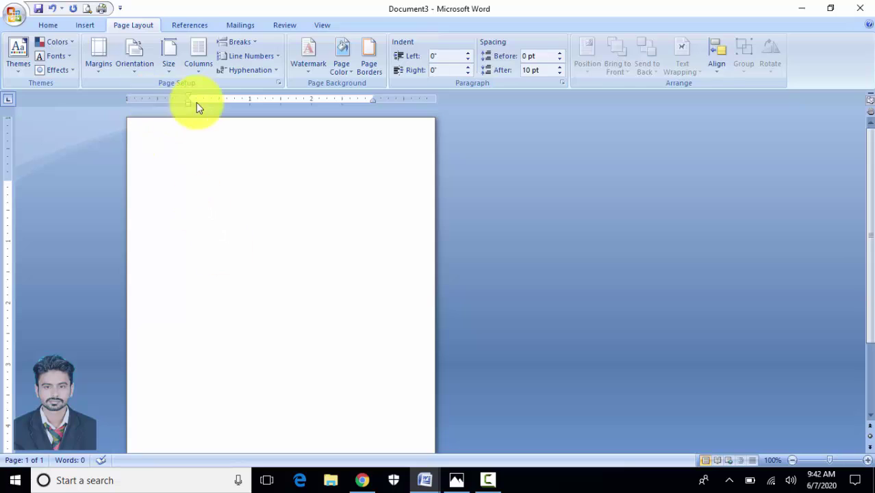
# Change the page orientation of the 5 by 7 inch document to Landscape
pyautogui.click(135, 65)
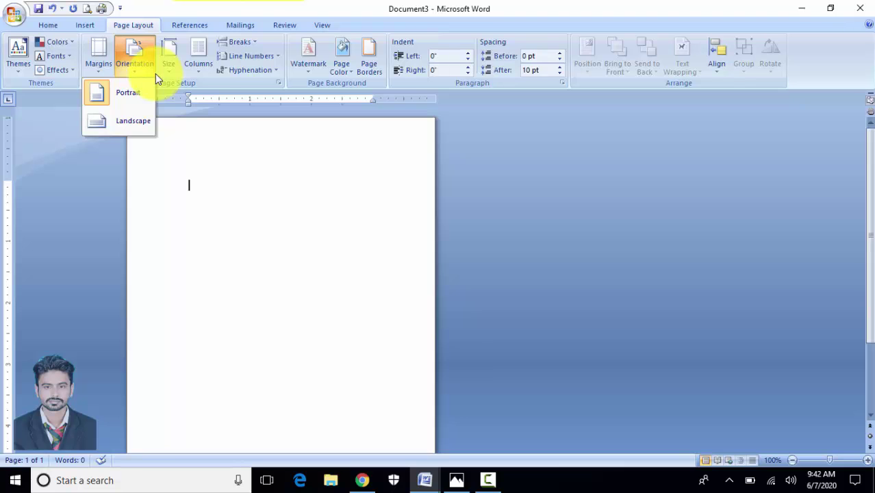
pyautogui.click(829, 8)
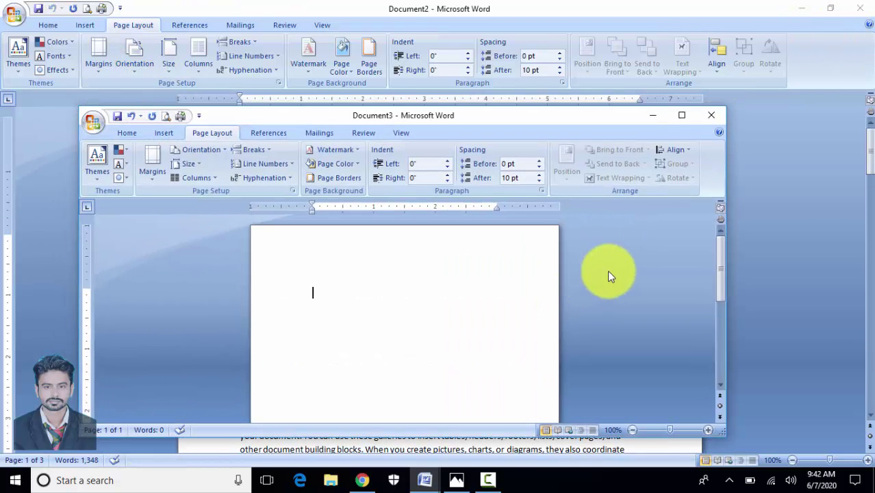
pyautogui.click(674, 120)
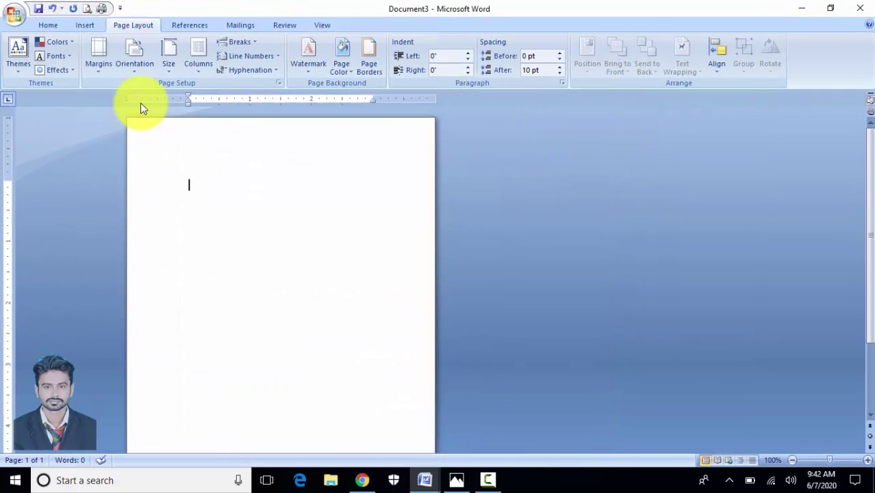
pyautogui.click(135, 71)
pyautogui.click(125, 120)
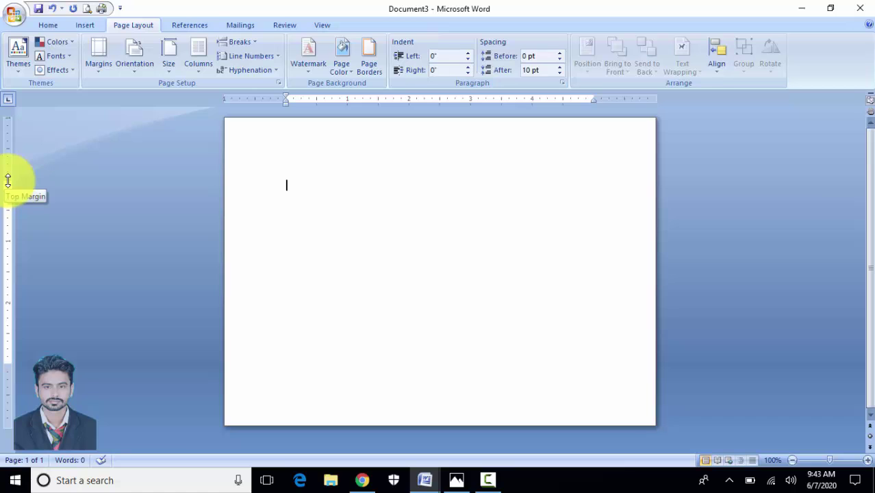
pyautogui.click(13, 14)
pyautogui.click(327, 209)
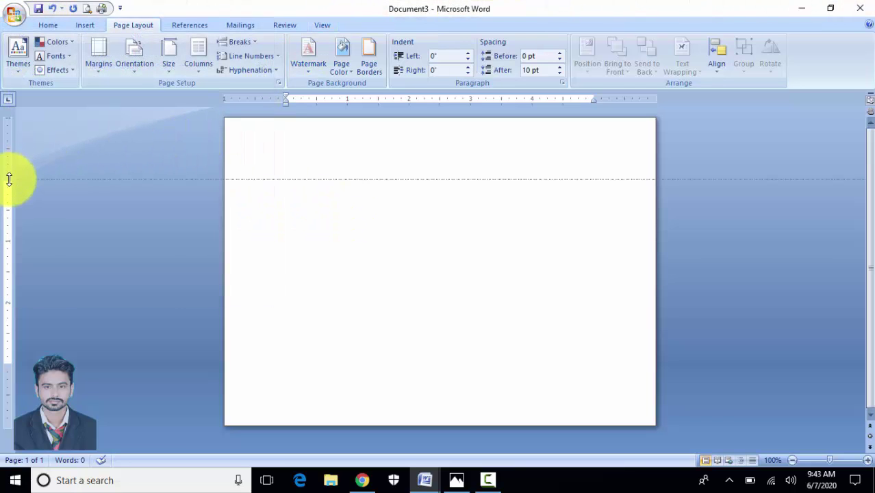
# Switch to Chrome, search Google Images for "invitation card" and preview the cream wedding invitation with ornamental corners
pyautogui.click(362, 480)
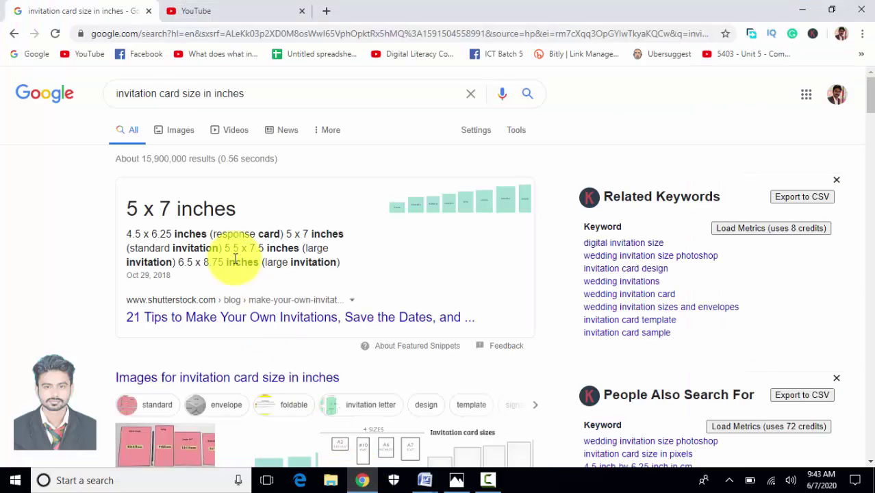
pyautogui.click(174, 135)
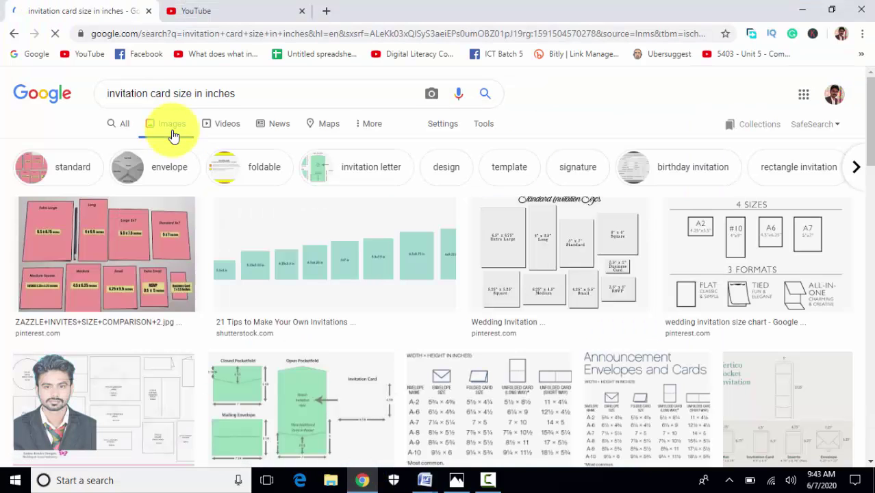
pyautogui.moveTo(258, 98); pyautogui.dragTo(177, 100)
pyautogui.press('BackSpace')
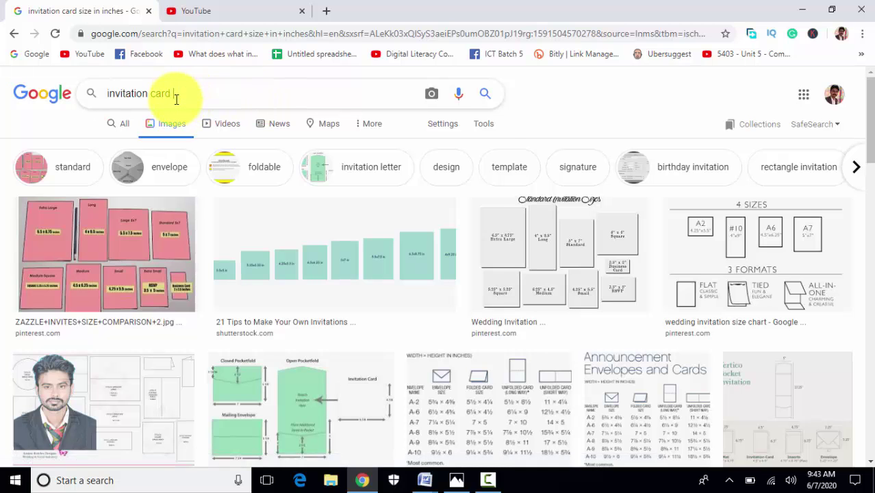
pyautogui.press('Return')
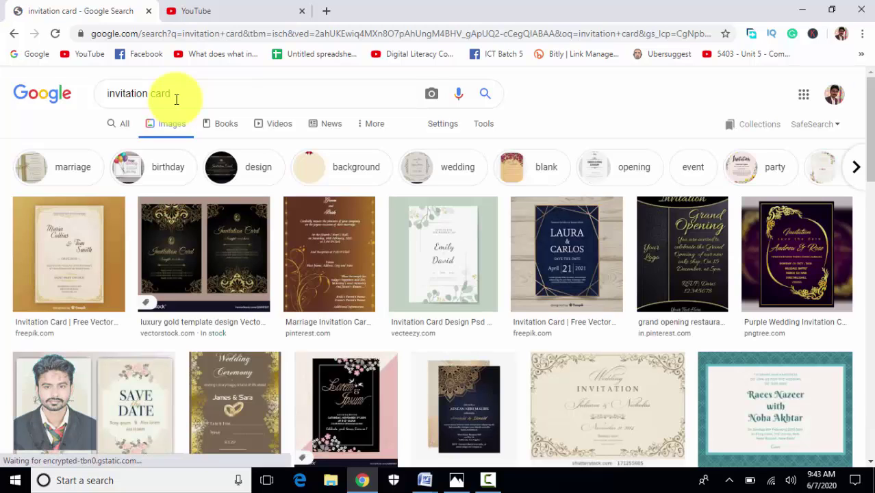
pyautogui.click(635, 385)
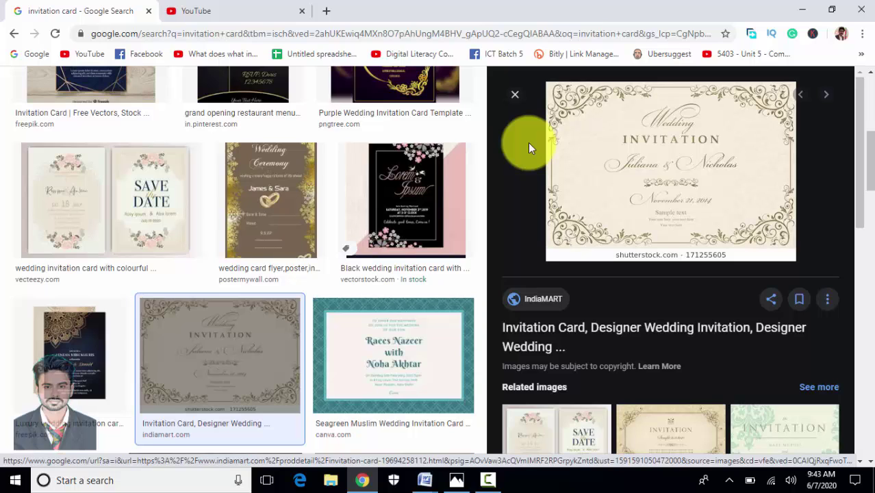
# Switch to Document3 in Word and enter "Invitation" as the first line of the page
pyautogui.click(424, 480)
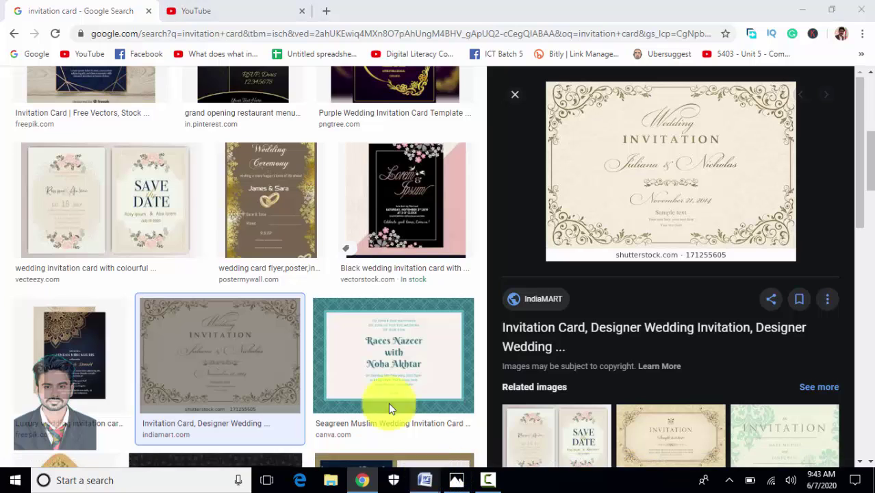
pyautogui.click(514, 432)
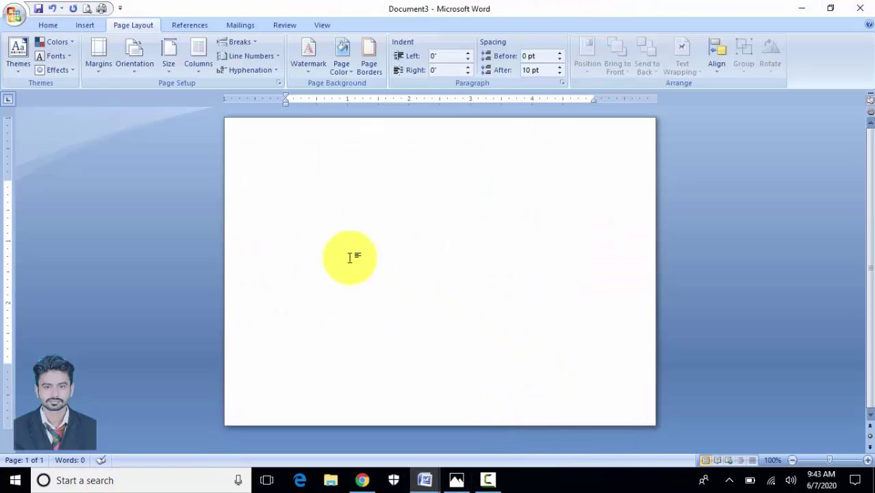
pyautogui.hotkey('alt', 'Tab')
pyautogui.hotkey('alt', 'Tab')
pyautogui.press('BackSpace')
# Switch to Chrome and preview the seagreen wedding invitation and the black and gold invitation card as layout examples
pyautogui.hotkey('alt', 'Tab')
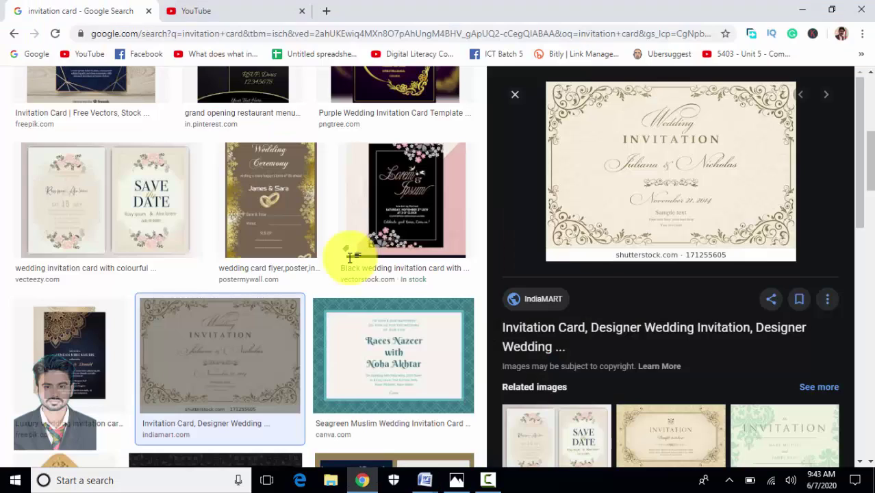
pyautogui.click(388, 363)
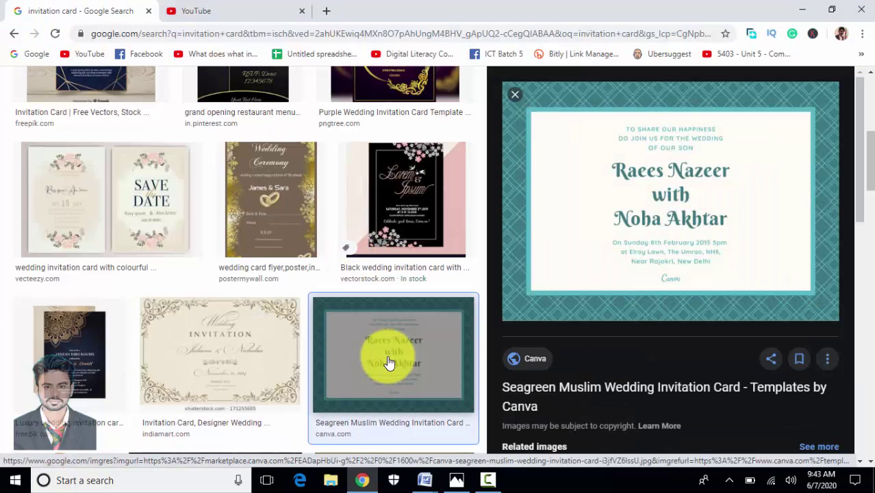
pyautogui.scroll(-2, 389, 362)
pyautogui.scroll(-1, 388, 362)
pyautogui.click(189, 336)
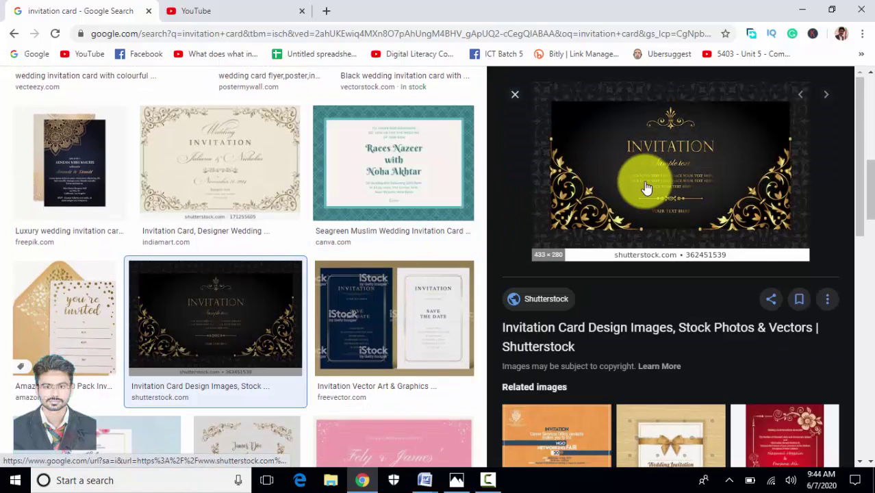
# Return to Document3 in Word, generate random sample paragraphs below "Invitation" and delete all but the first paragraph
pyautogui.hotkey('alt', 'Tab')
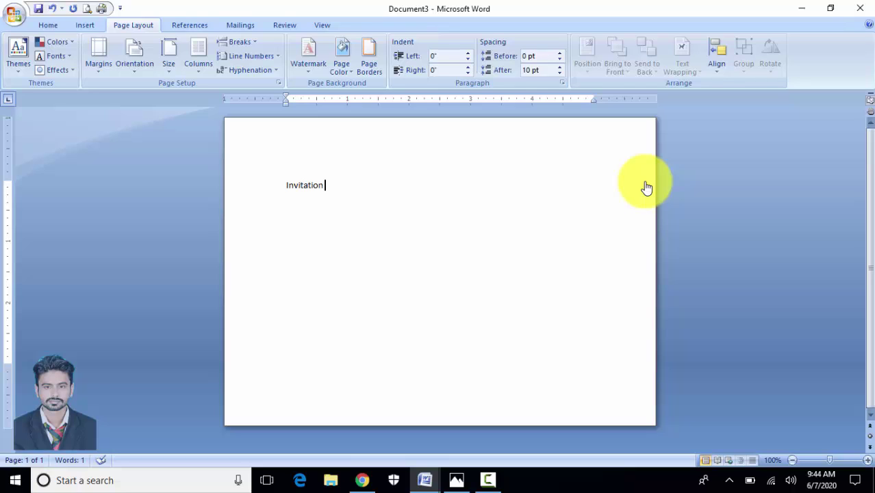
pyautogui.hotkey('alt', 'Tab')
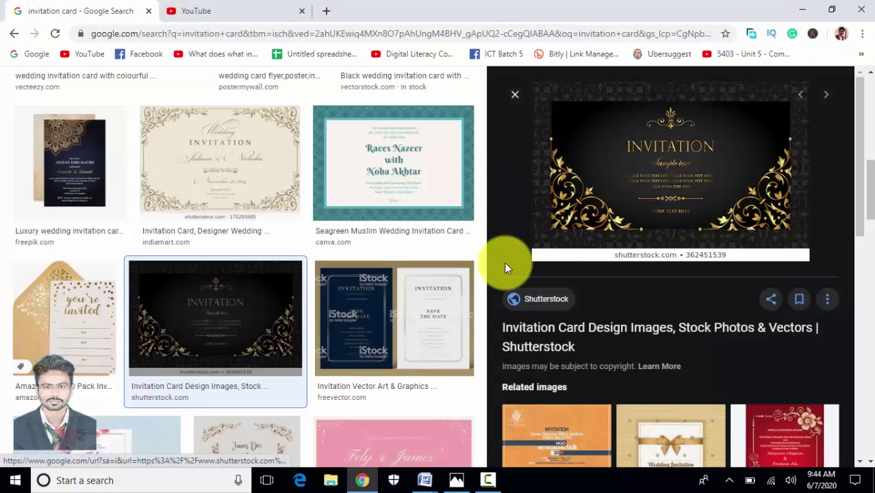
pyautogui.hotkey('alt', 'Tab')
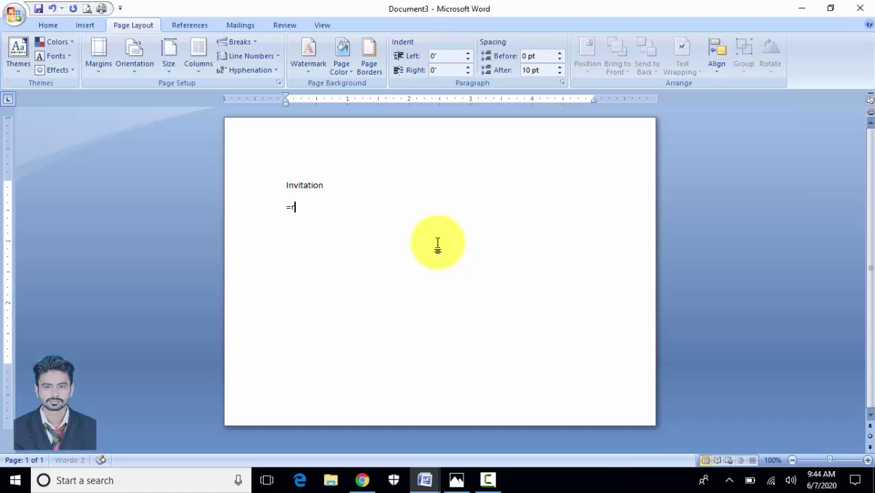
pyautogui.press('Return')
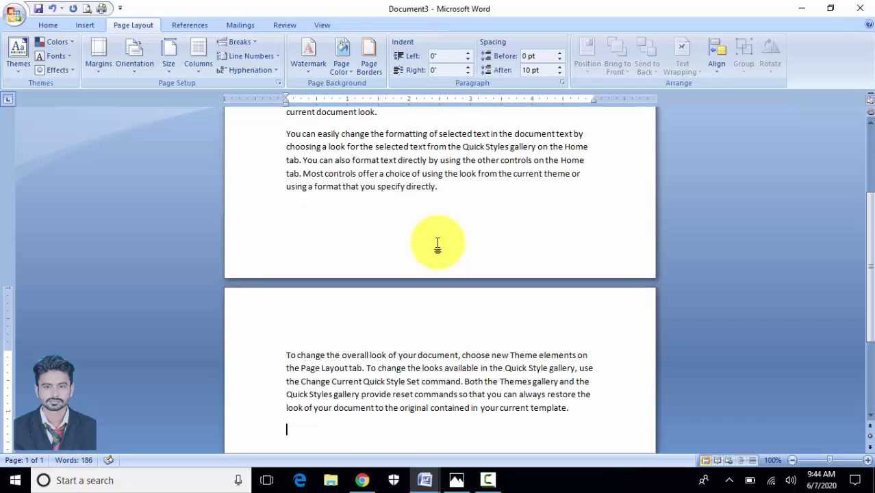
pyautogui.scroll(3, 472, 279)
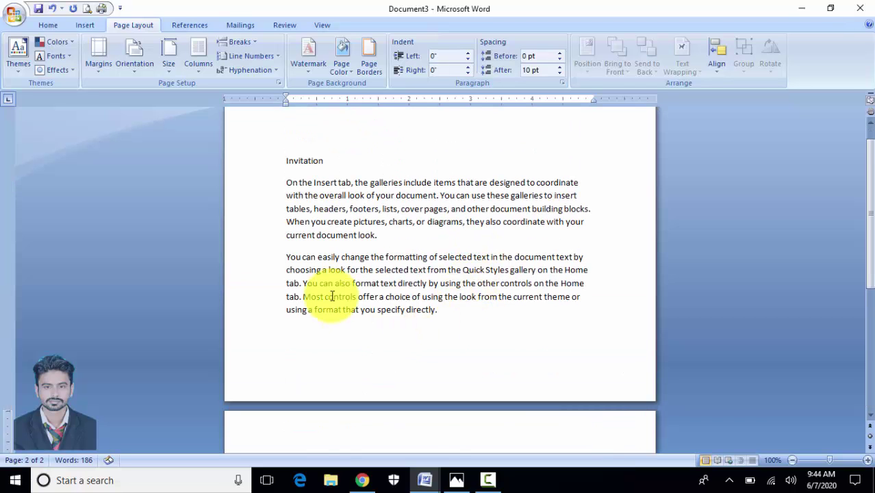
pyautogui.tripleClick(288, 258)
pyautogui.press('Delete')
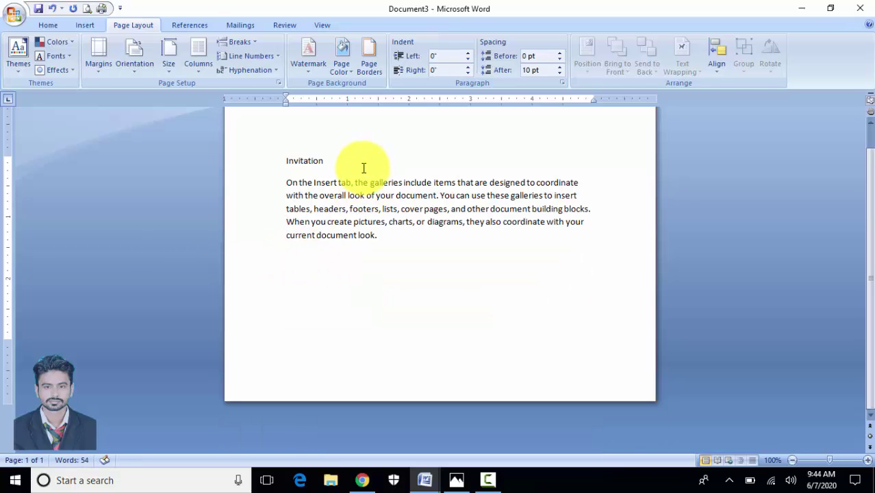
# Apply the Title style to the "Invitation" line
pyautogui.moveTo(362, 167); pyautogui.dragTo(286, 165)
pyautogui.click(49, 25)
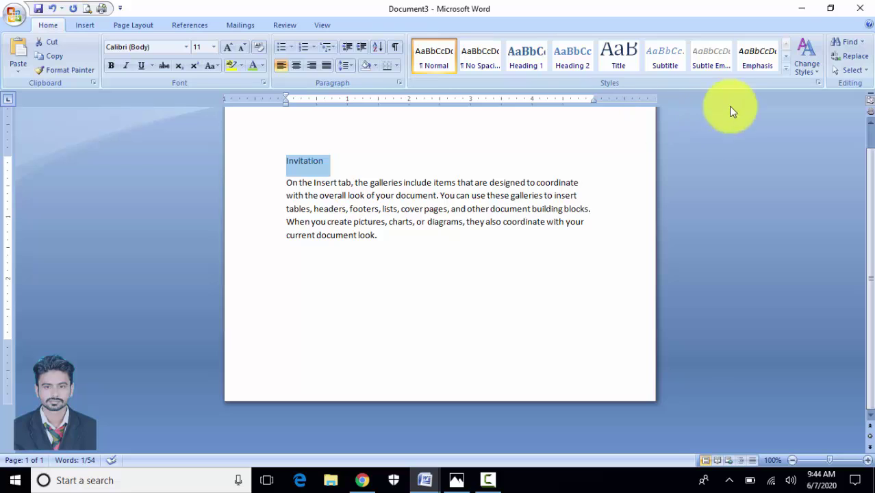
pyautogui.click(787, 72)
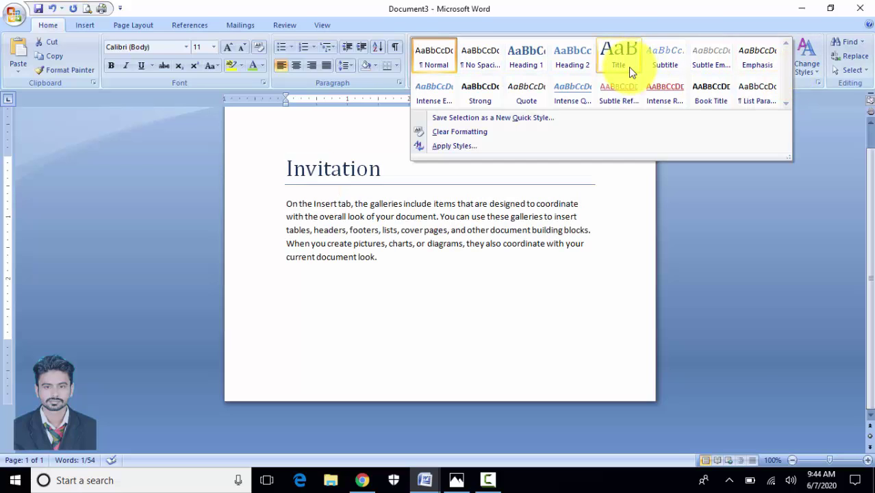
pyautogui.click(614, 69)
# Try the Modern style set with the Heading 1 style on the "Invitation" line
pyautogui.click(806, 73)
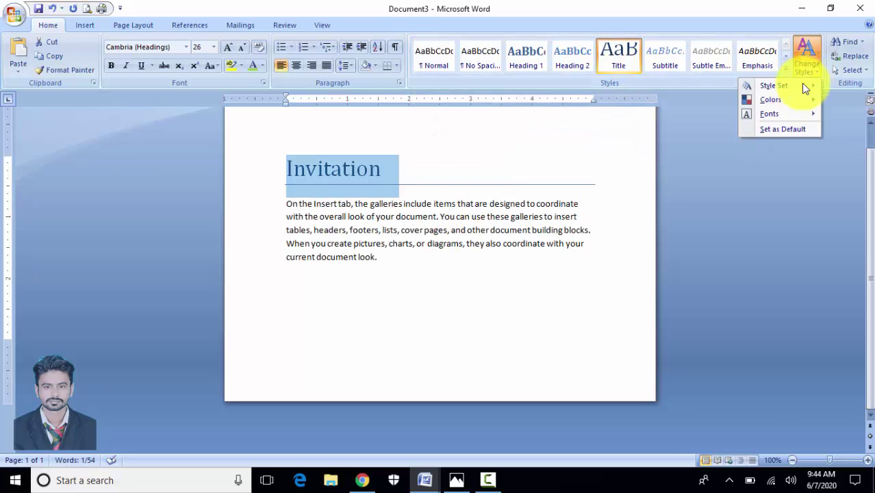
pyautogui.moveTo(804, 85)
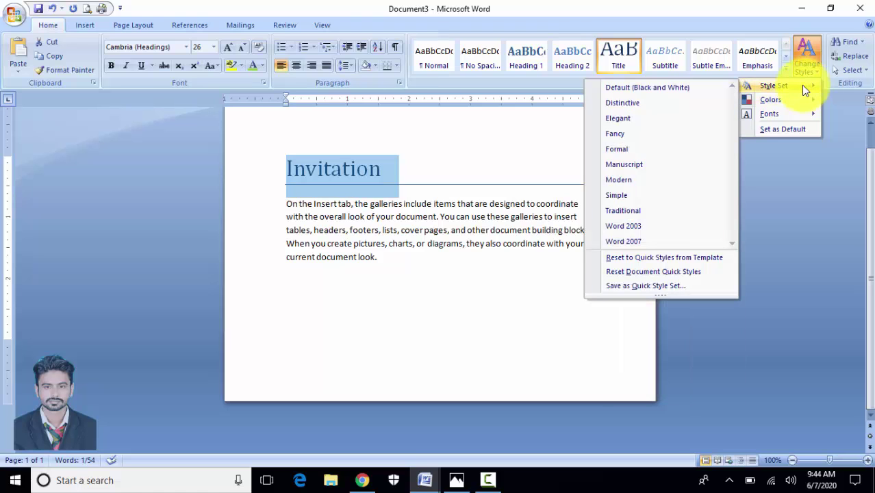
pyautogui.click(628, 186)
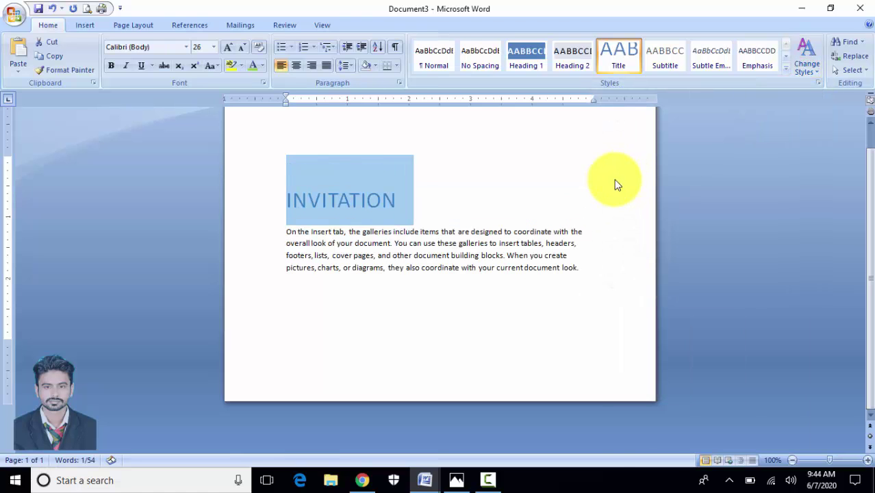
pyautogui.click(784, 73)
pyautogui.click(521, 53)
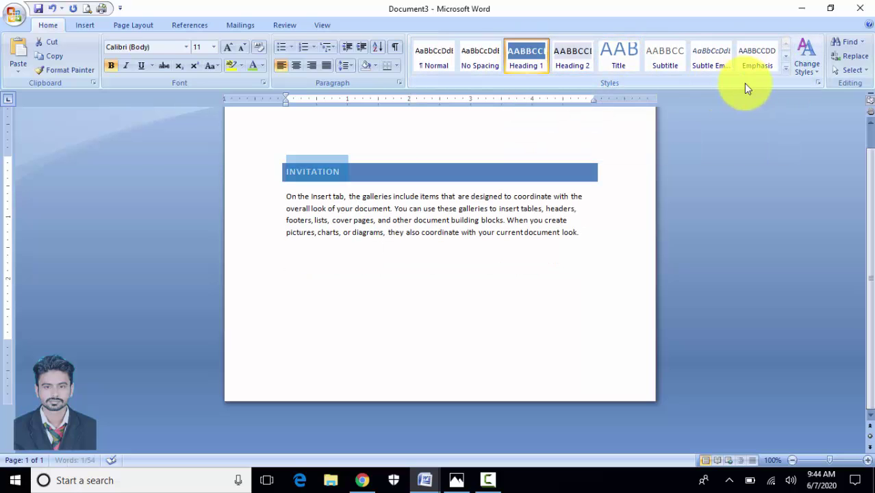
# Try the Elegant style set on the invitation document
pyautogui.click(786, 75)
pyautogui.click(801, 63)
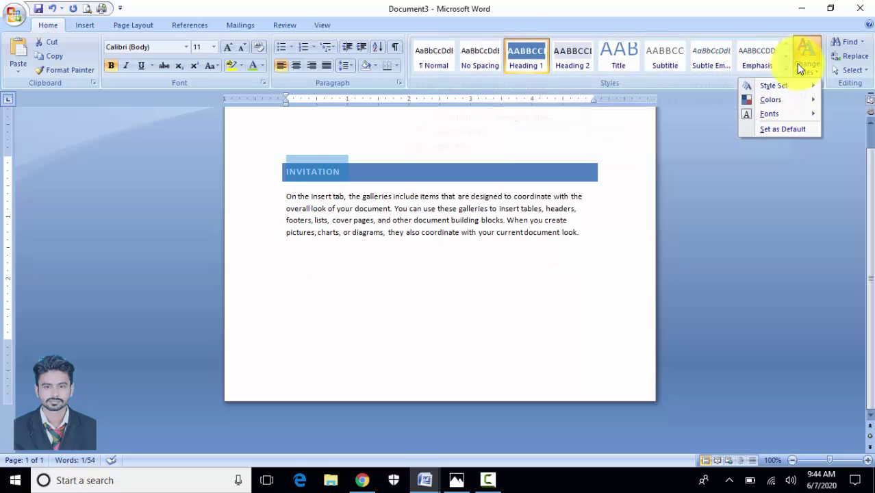
pyautogui.moveTo(802, 88)
pyautogui.click(660, 123)
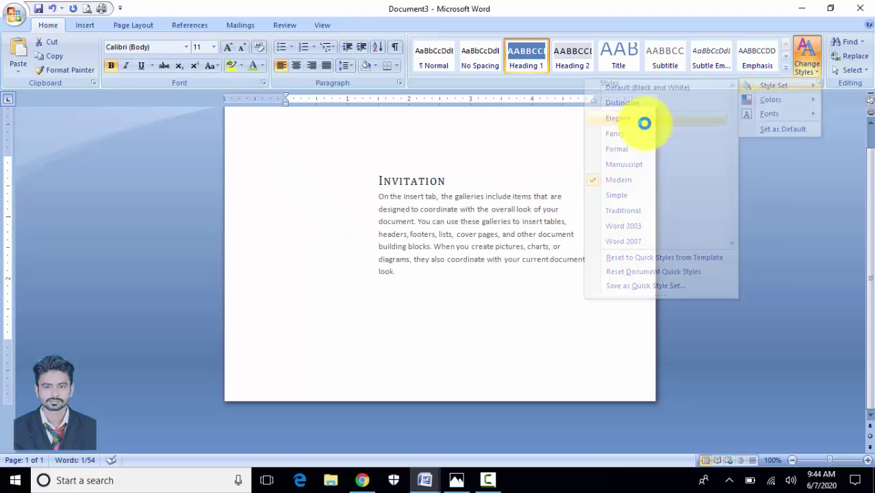
pyautogui.click(797, 71)
pyautogui.click(797, 72)
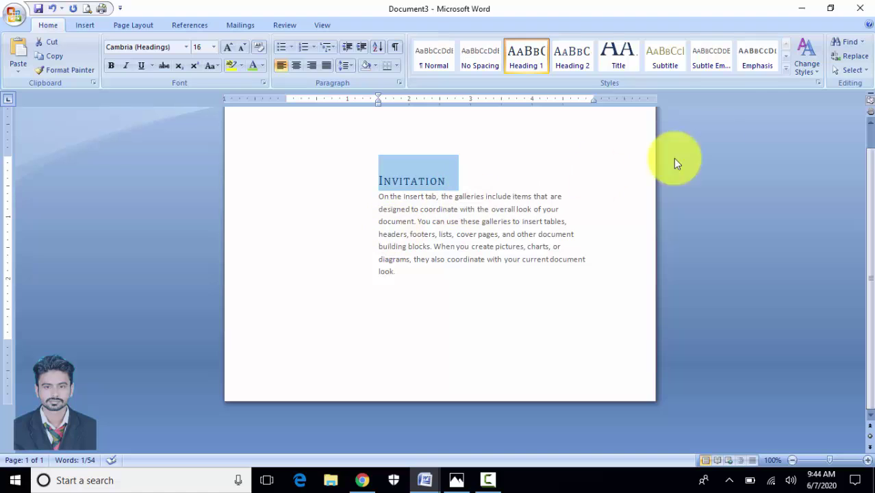
# Switch the document to the Fancy style set and apply the Title style to the "Invitation" line
pyautogui.click(798, 69)
pyautogui.moveTo(799, 84)
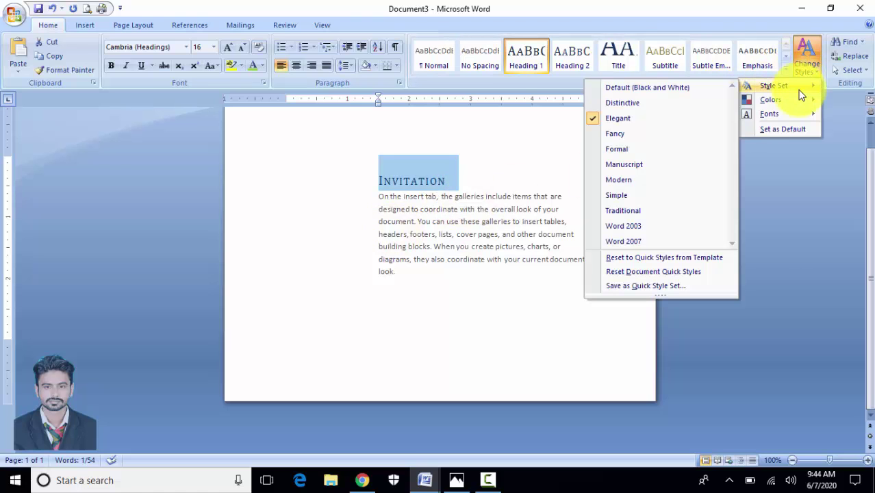
pyautogui.click(712, 135)
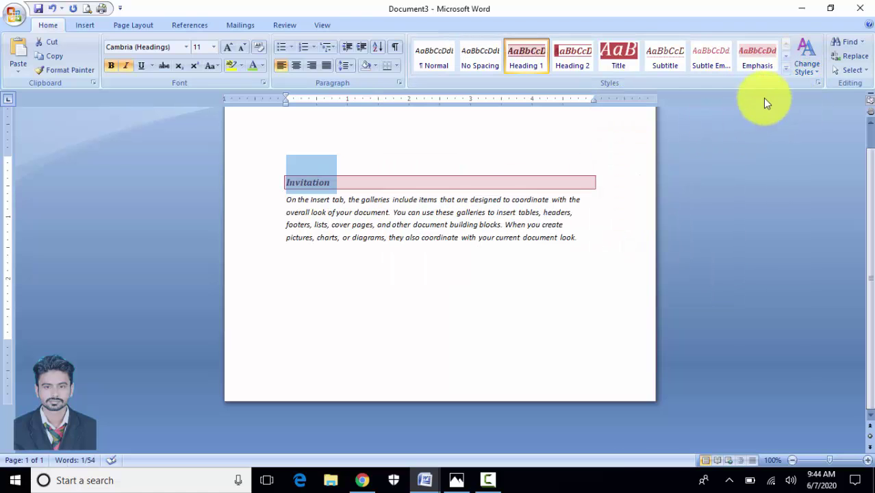
pyautogui.click(784, 71)
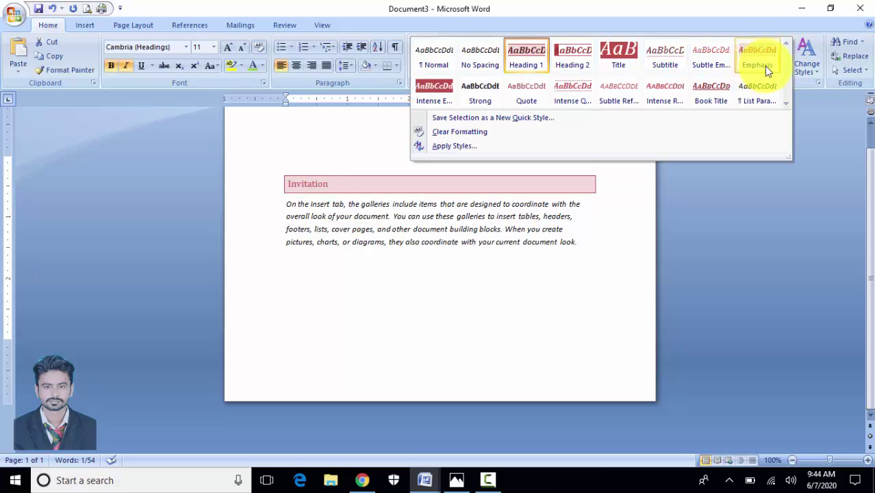
pyautogui.click(632, 68)
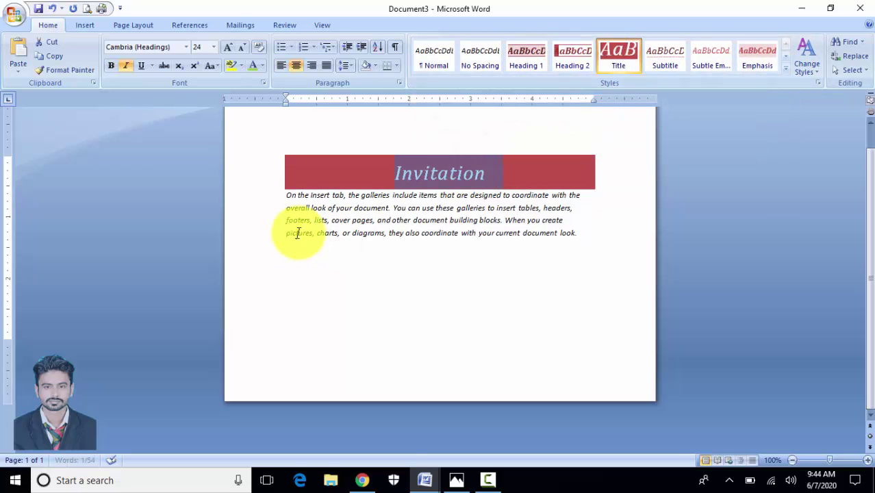
# Center the paragraph below the "Invitation" title and set its line spacing to 2.0
pyautogui.moveTo(287, 196); pyautogui.dragTo(579, 237)
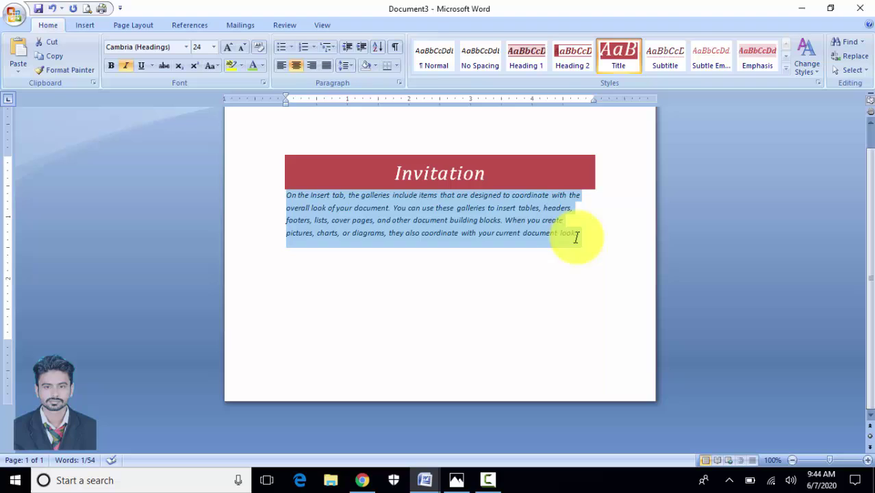
pyautogui.click(296, 66)
pyautogui.click(347, 66)
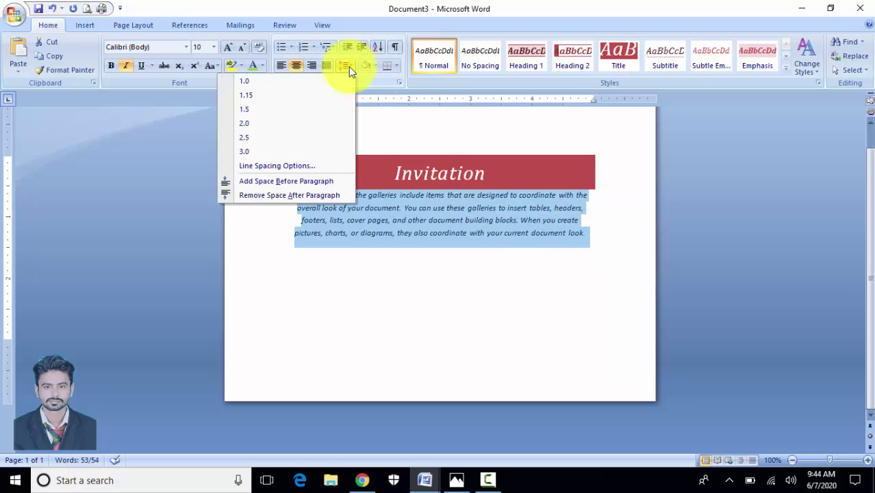
pyautogui.click(283, 123)
# Insert one blank line between the "Invitation" title and the body paragraph
pyautogui.click(289, 195)
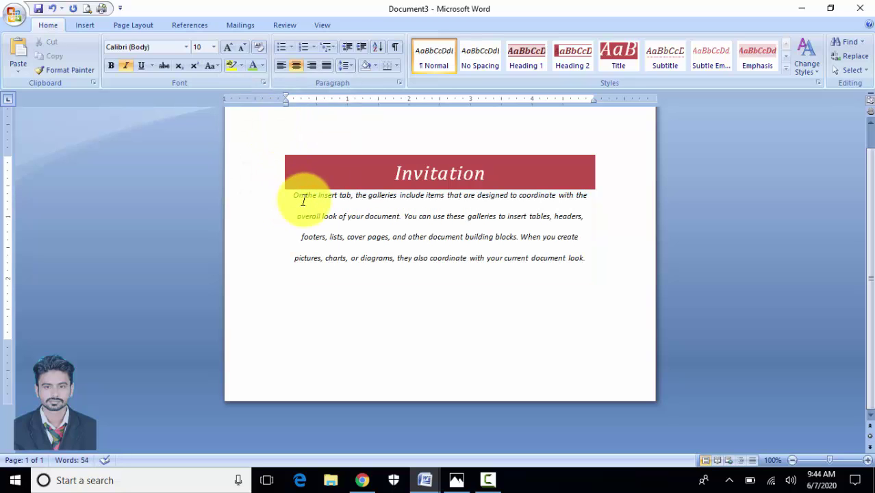
pyautogui.press('Return')
pyautogui.press('Return')
pyautogui.press('Delete')
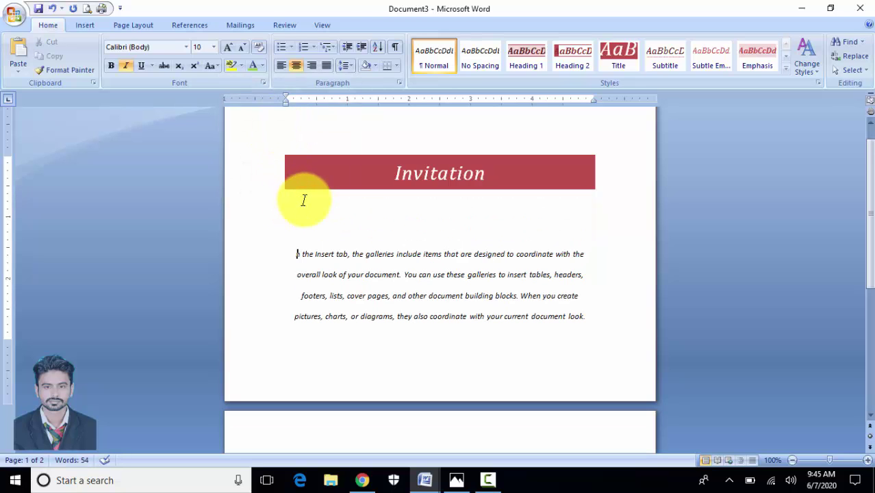
pyautogui.hotkey('ctrl', 'z')
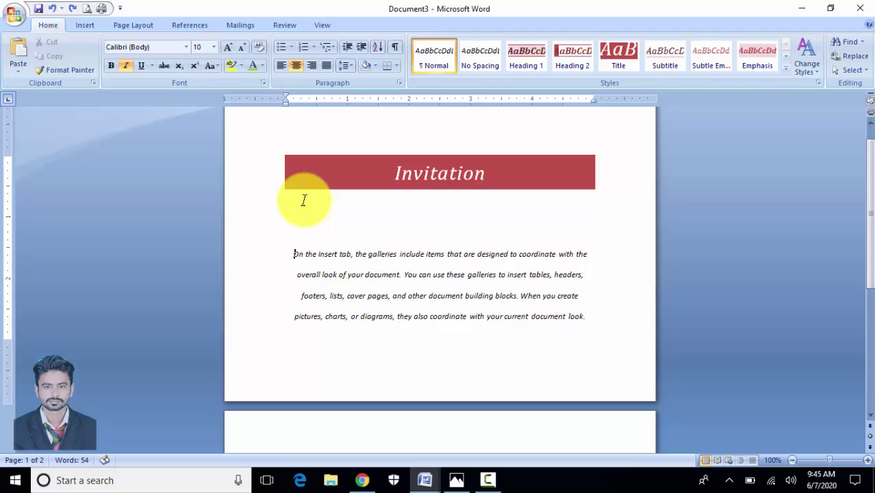
pyautogui.hotkey('ctrl', 'l')
pyautogui.hotkey('ctrl', 'z')
pyautogui.hotkey('ctrl', 'z')
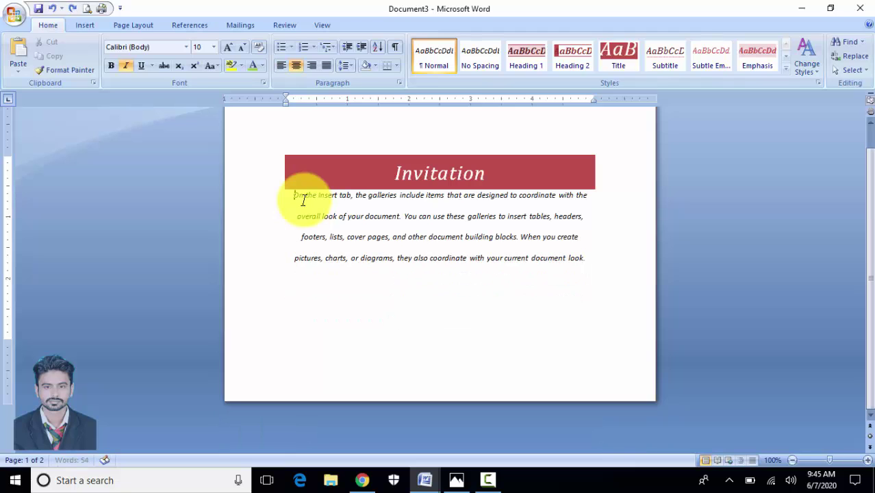
pyautogui.press('Return')
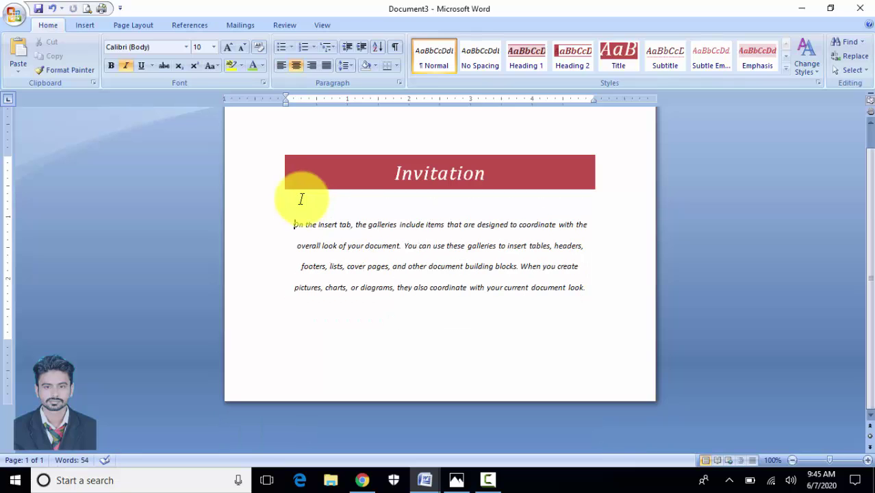
pyautogui.scroll(1, 452, 267)
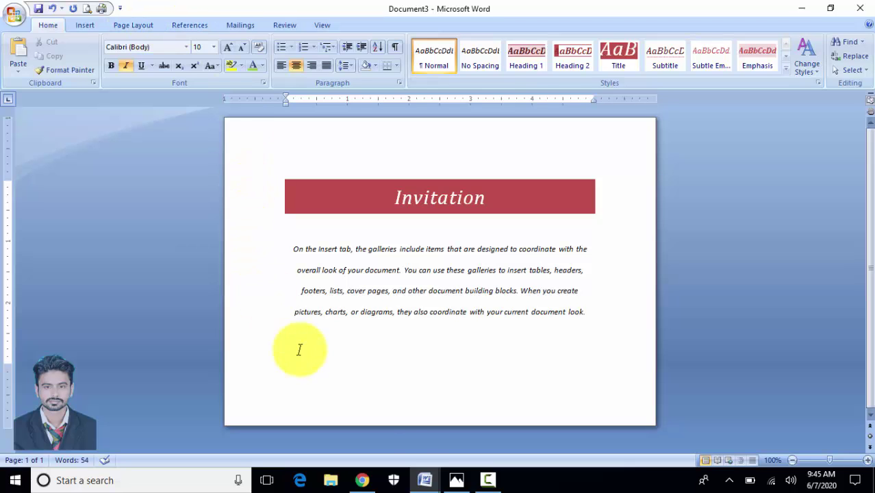
# Switch to Chrome, search Google Images for "brder clip art" and preview the gold WikiClipArt welcome border
pyautogui.click(363, 480)
pyautogui.scroll(10, 342, 250)
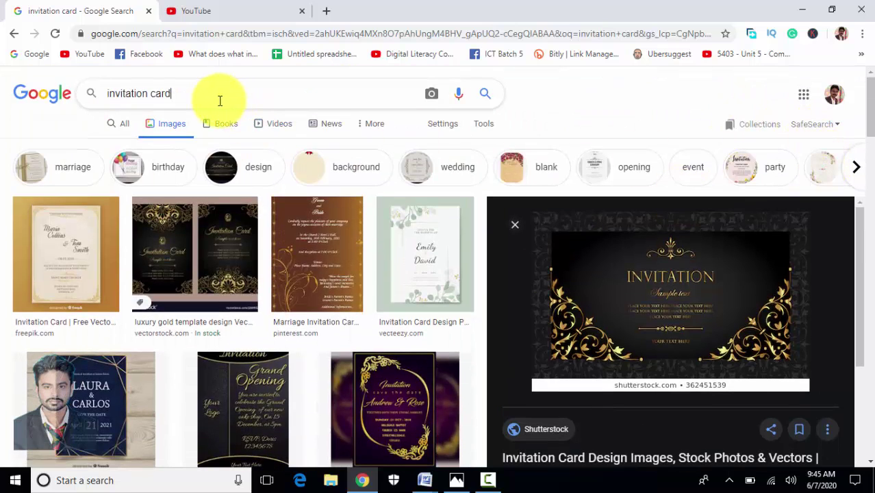
pyautogui.moveTo(221, 94); pyautogui.dragTo(103, 89)
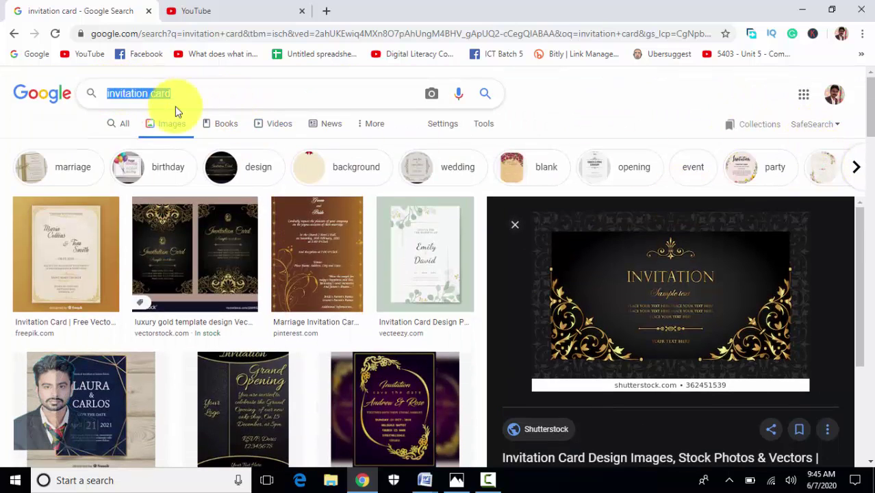
pyautogui.write('borad')
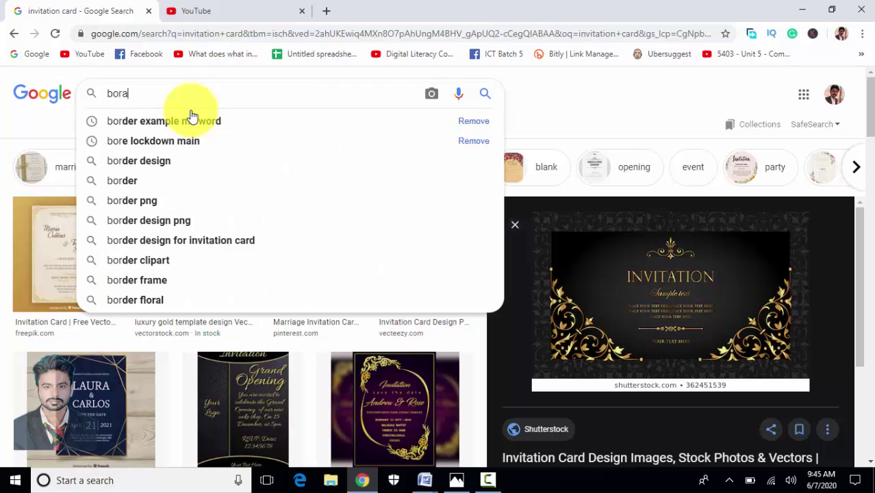
pyautogui.press('BackSpace')
pyautogui.press('BackSpace')
pyautogui.press('BackSpace')
pyautogui.press('BackSpace')
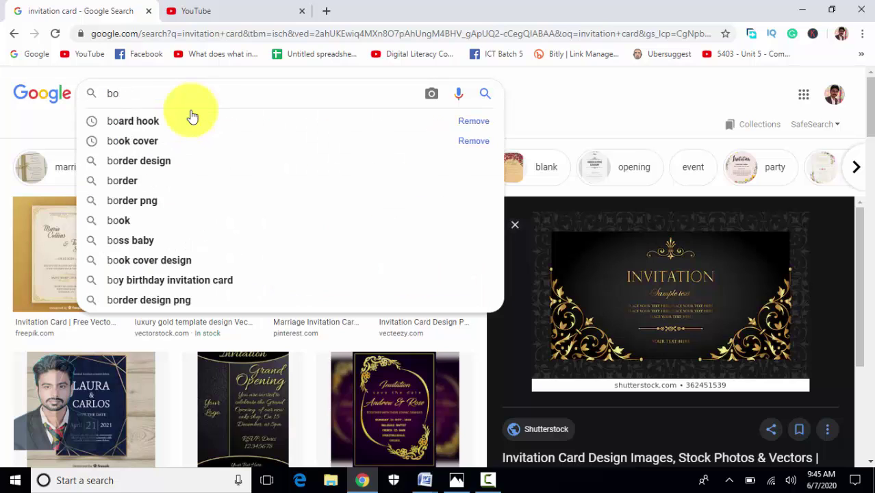
pyautogui.write('rder cl')
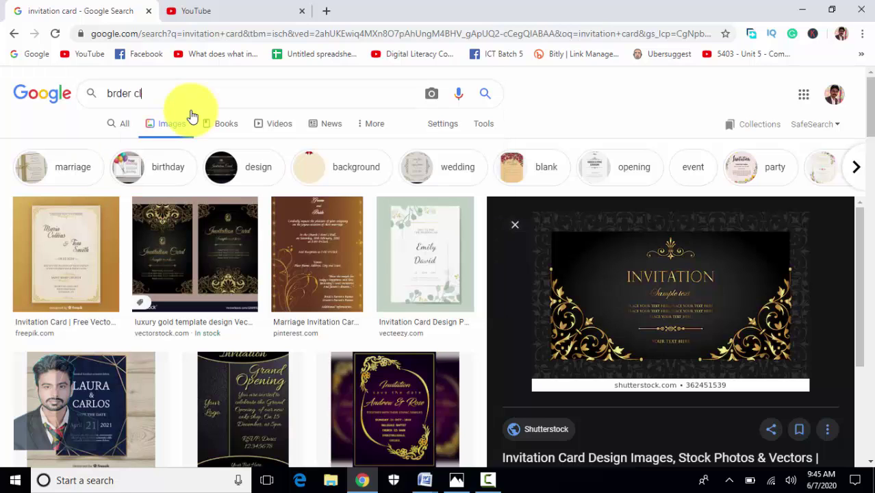
pyautogui.write('op art')
pyautogui.press('Return')
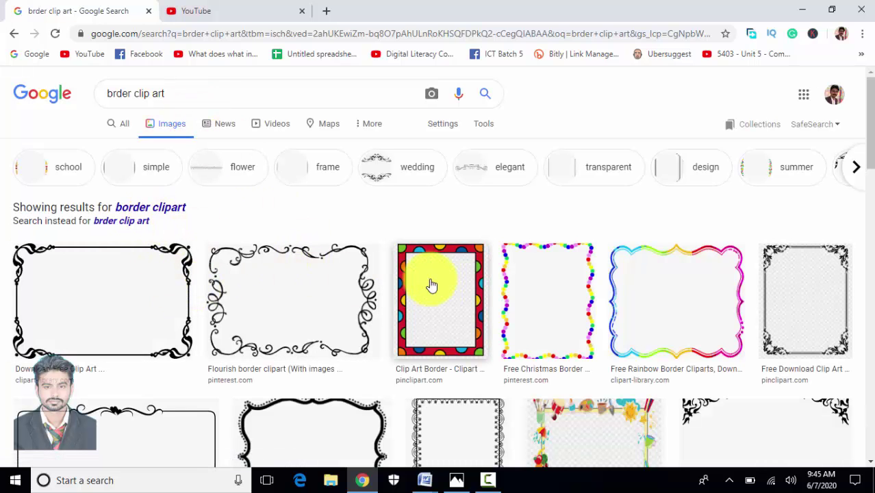
pyautogui.scroll(-3, 428, 283)
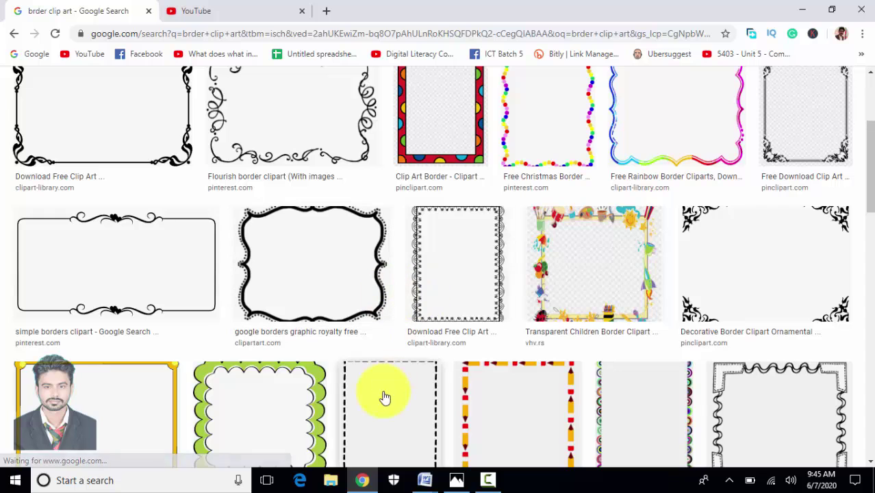
pyautogui.click(127, 404)
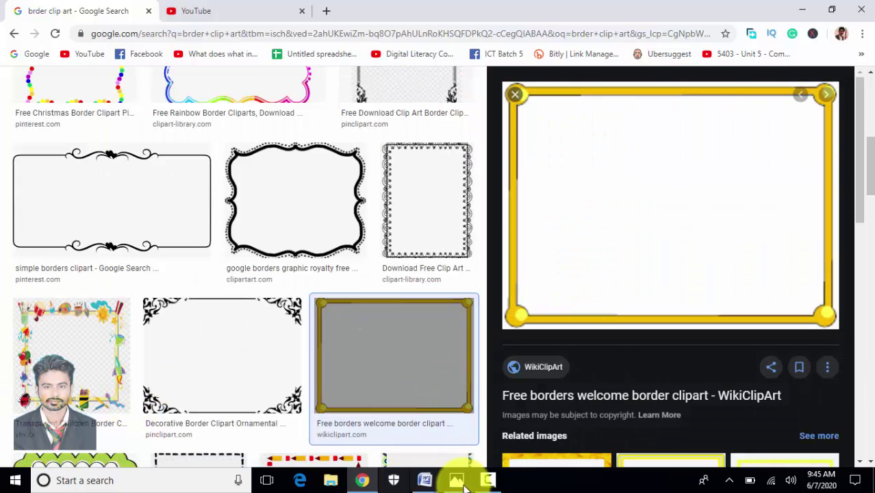
# Return to Document3 in Word and open the page margin presets
pyautogui.moveTo(423, 479)
pyautogui.click(515, 443)
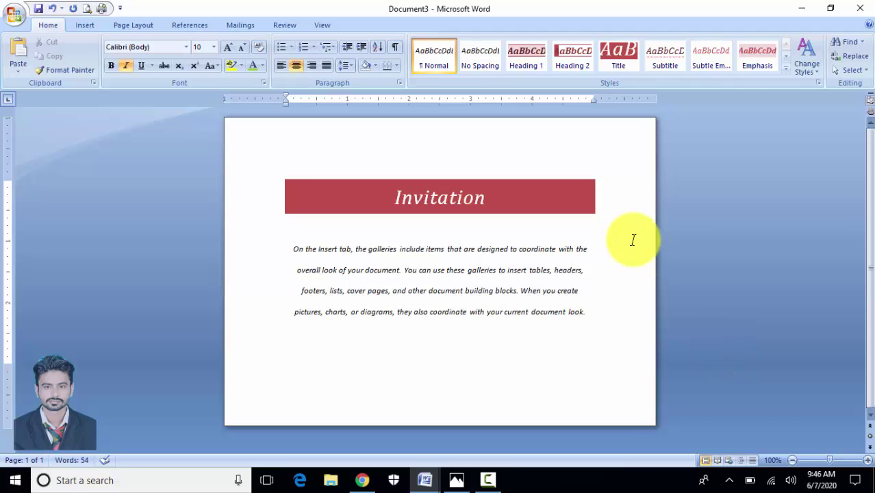
pyautogui.click(145, 28)
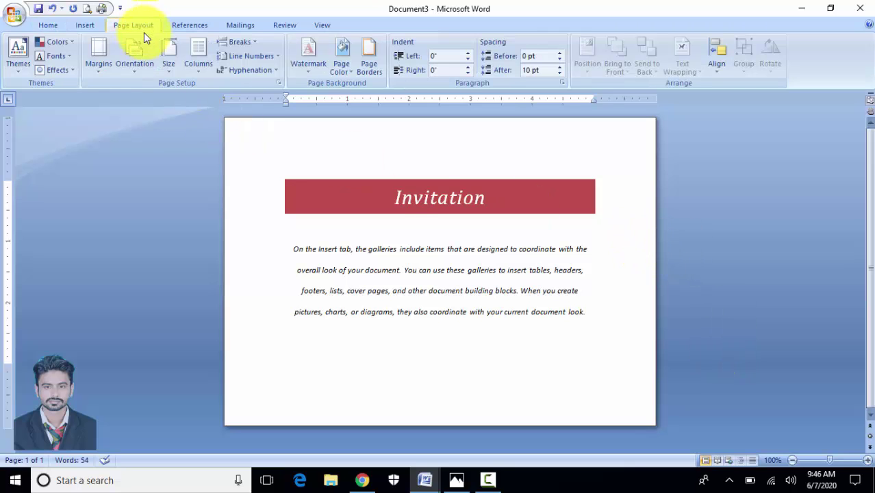
pyautogui.click(110, 76)
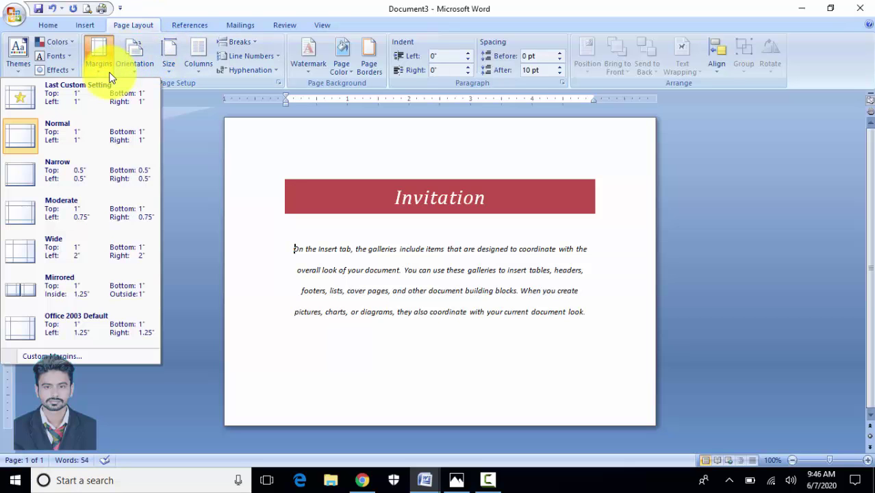
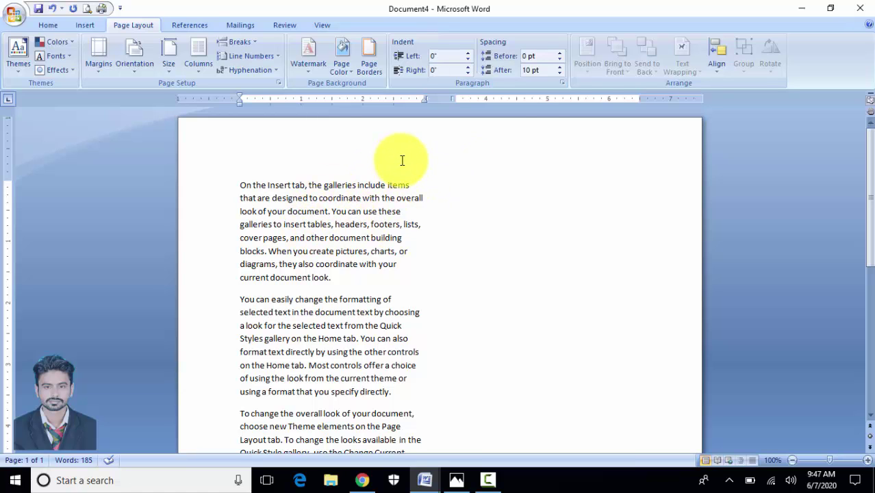
# Delete the second and third paragraphs, keeping only the paragraph that starts with "On the Insert tab"
pyautogui.scroll(-3, 332, 304)
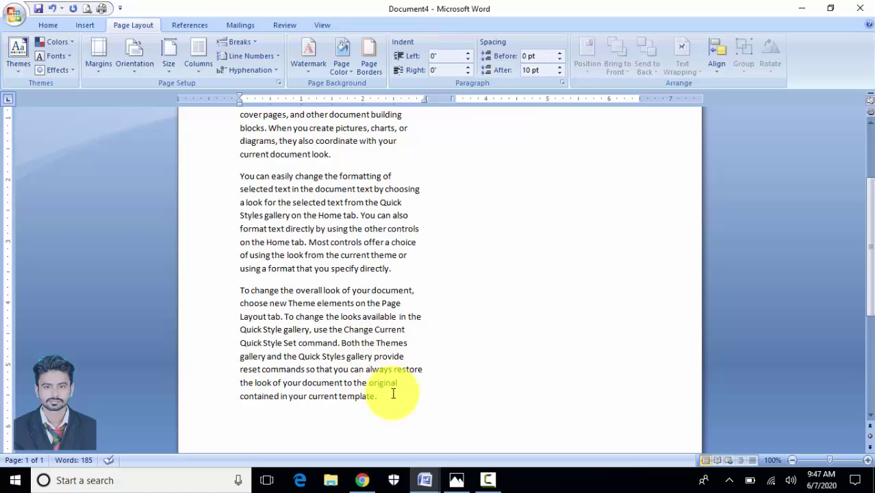
pyautogui.moveTo(393, 394); pyautogui.dragTo(241, 176)
pyautogui.scroll(2, 249, 207)
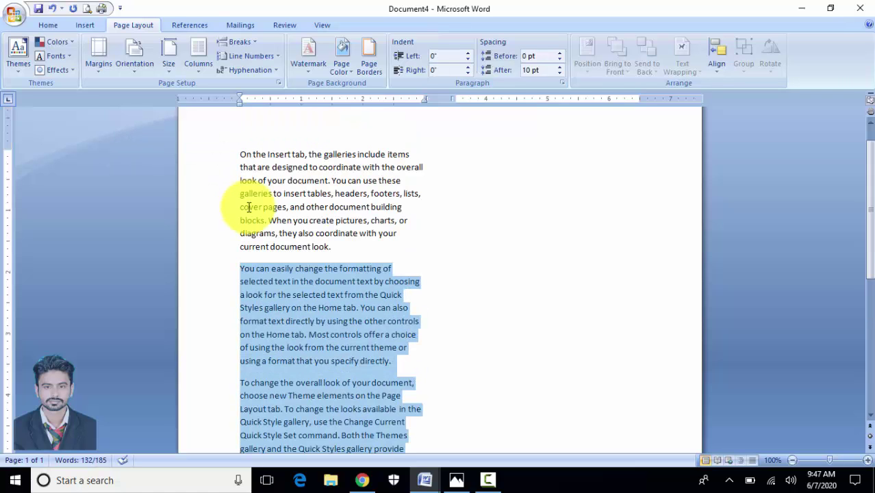
pyautogui.press('Delete')
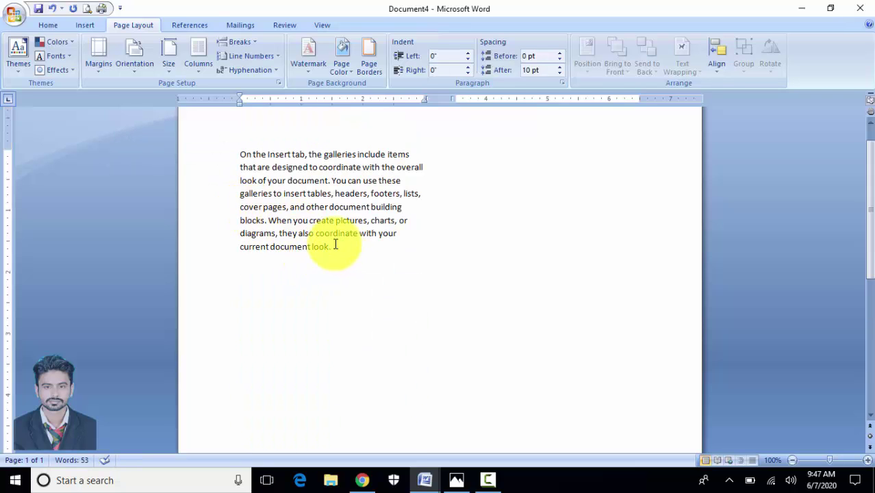
pyautogui.moveTo(336, 253); pyautogui.dragTo(210, 155)
pyautogui.click(282, 296)
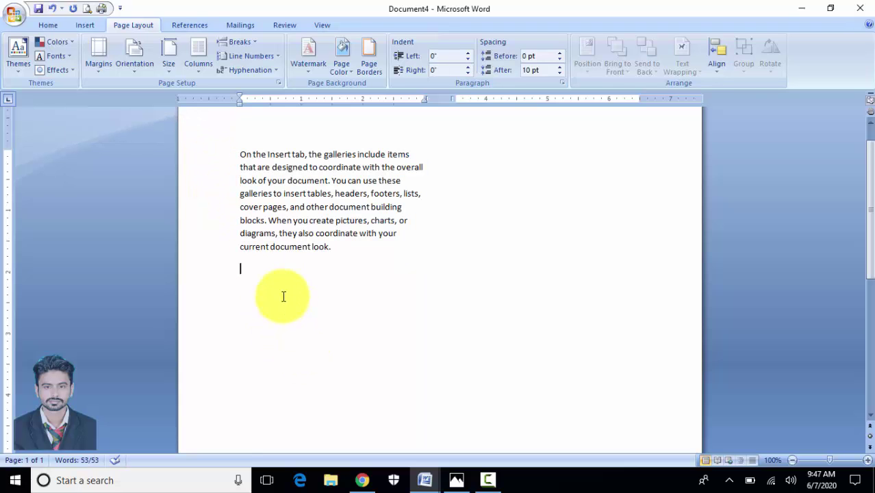
# Switch to Chrome, search Google Images for "newspaper column writing examples" and preview the "It's time for cell-phone etiquette" sample
pyautogui.click(362, 480)
pyautogui.scroll(5, 314, 244)
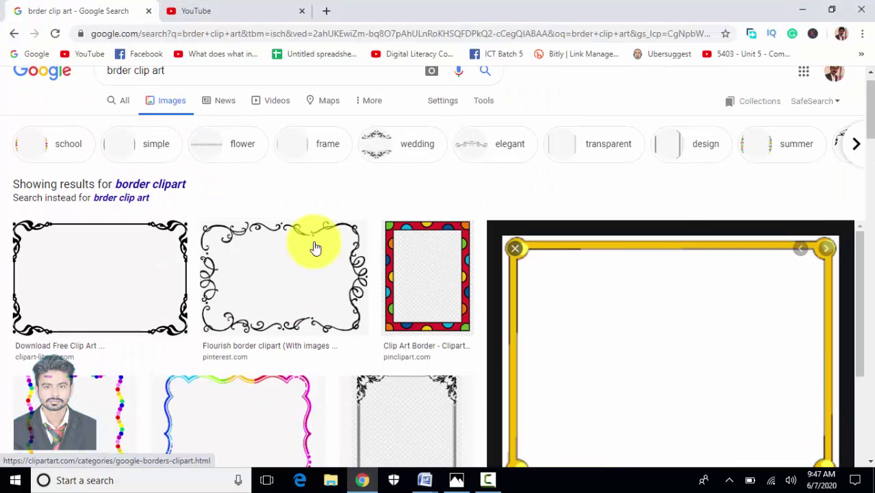
pyautogui.click(207, 94)
pyautogui.tripleClick(207, 94)
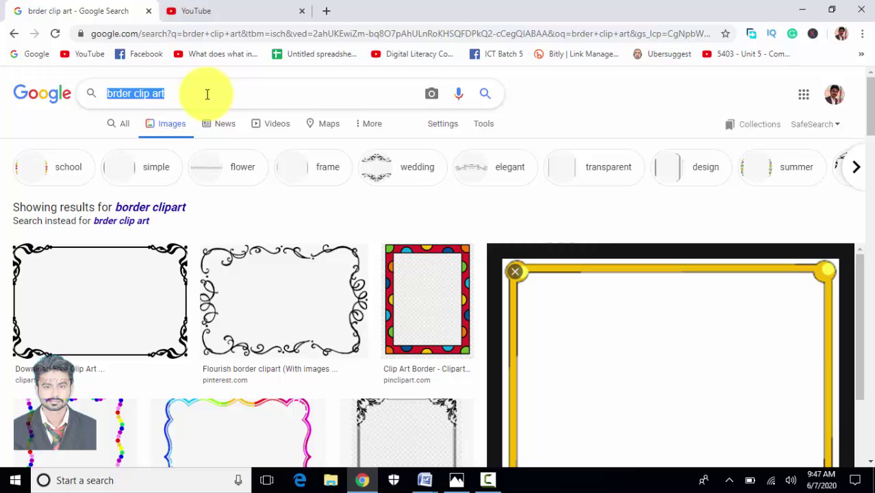
pyautogui.write('newspape')
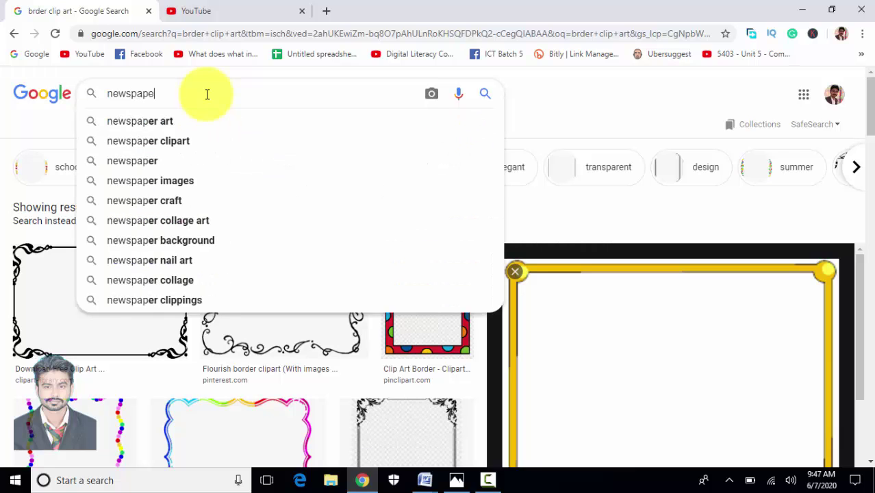
pyautogui.write('r ')
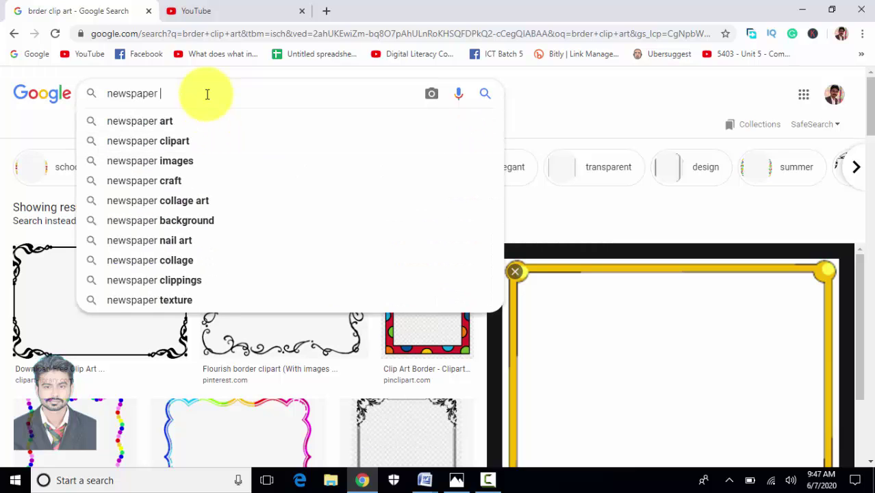
pyautogui.write('col')
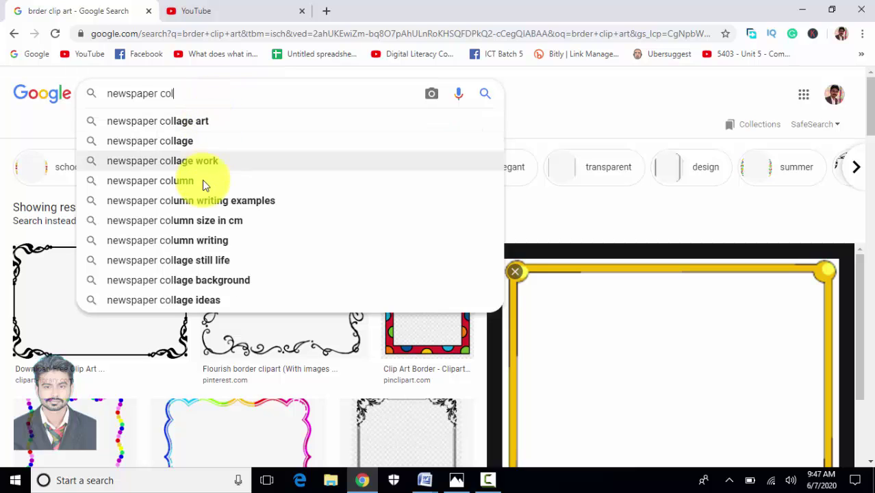
pyautogui.click(183, 194)
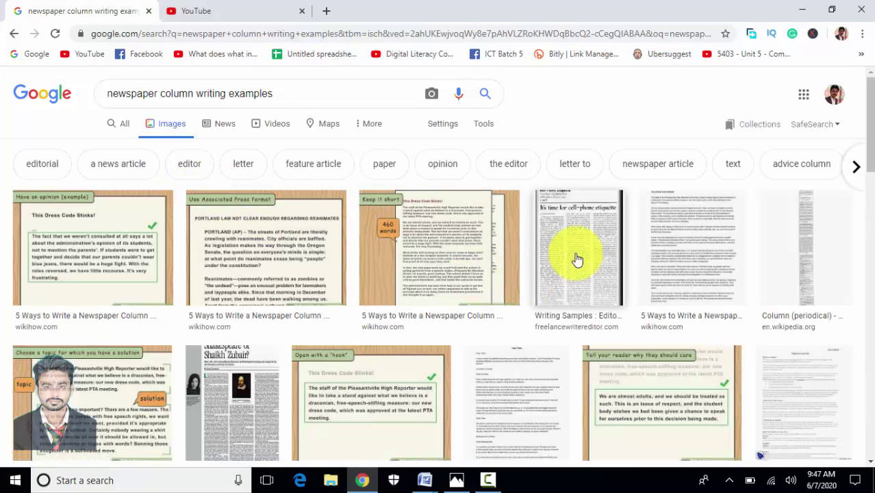
pyautogui.click(586, 254)
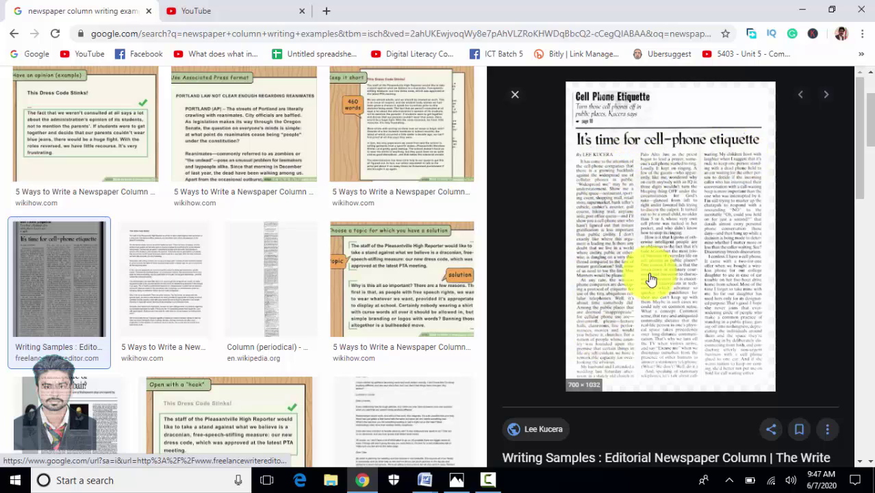
# Return to Document4 in Word, copy the paragraph and paste it repeatedly below until the text fills part of the second column
pyautogui.click(425, 480)
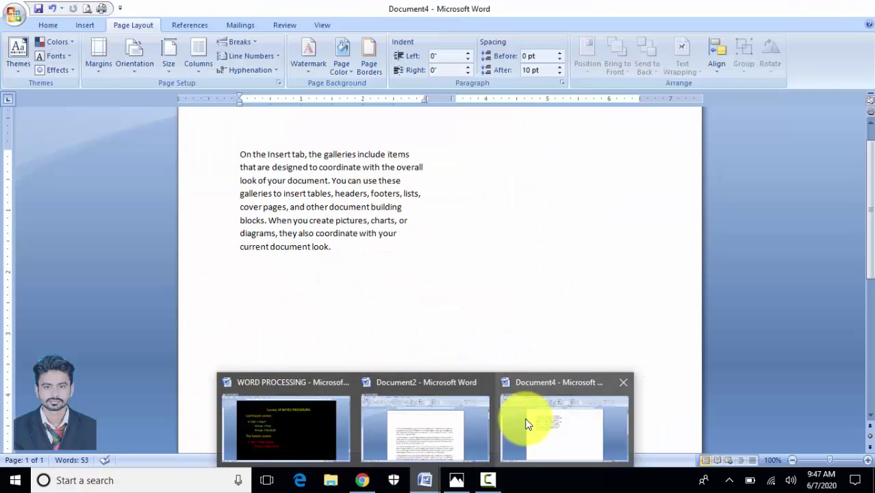
pyautogui.click(522, 423)
pyautogui.moveTo(335, 248); pyautogui.dragTo(241, 167)
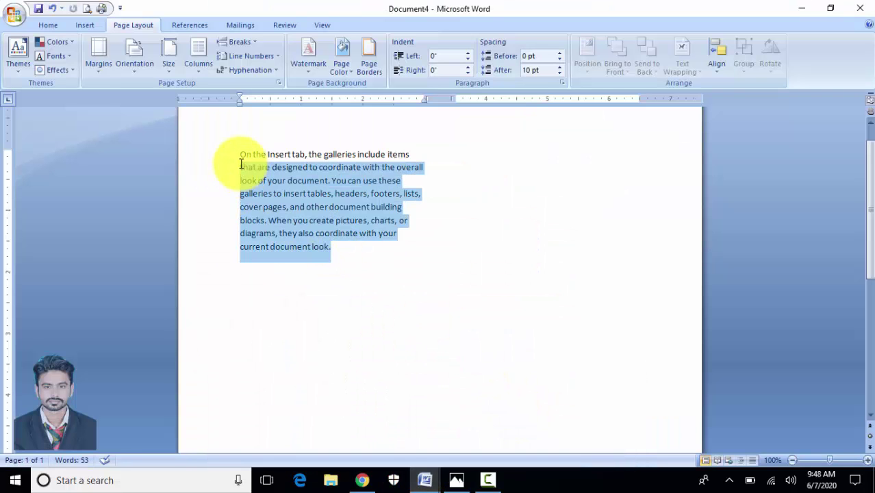
pyautogui.click(283, 248)
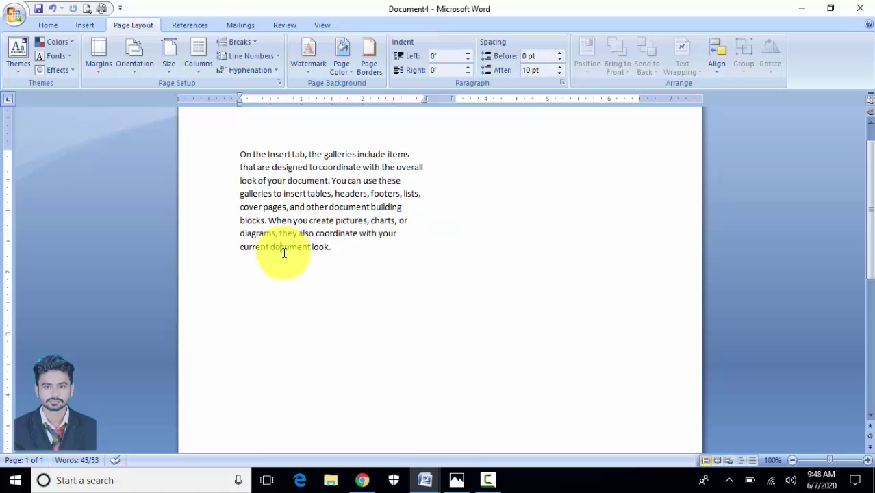
pyautogui.moveTo(346, 247); pyautogui.dragTo(237, 154)
pyautogui.hotkey('ctrl', 'c')
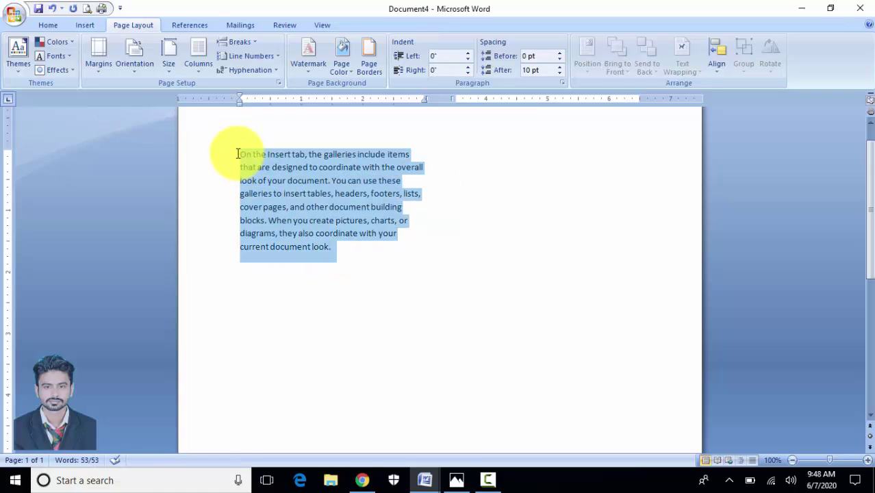
pyautogui.click(286, 309)
pyautogui.hotkey('ctrl', 'v')
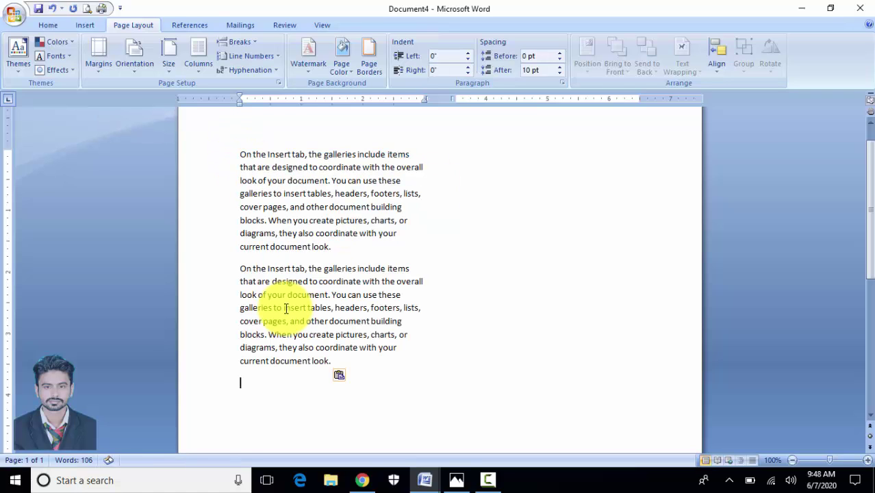
pyautogui.hotkey('ctrl', 'v')
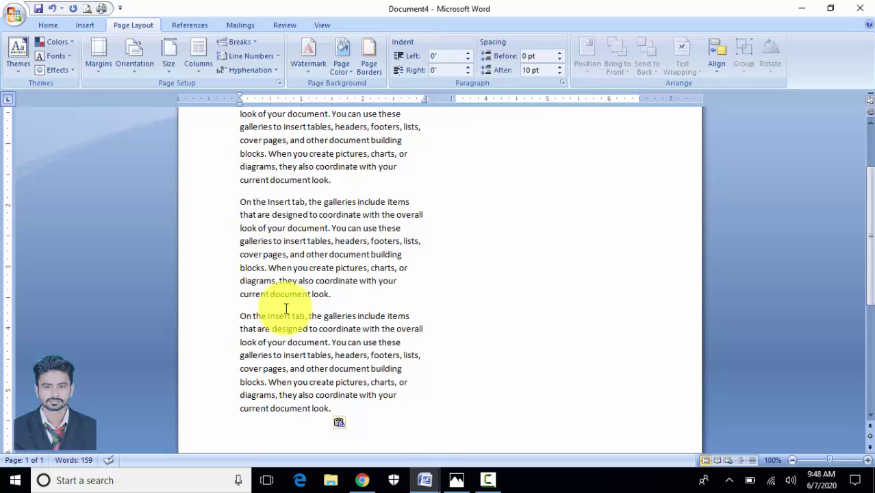
pyautogui.hotkey('ctrl', 'v')
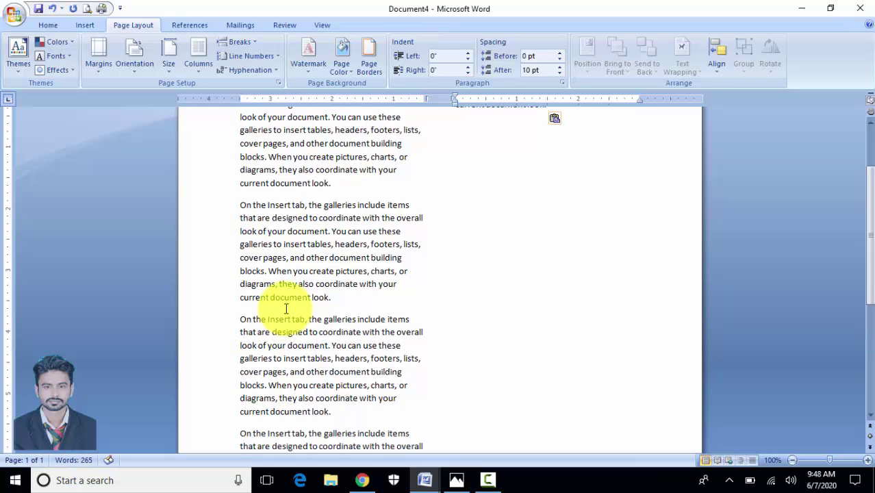
pyautogui.hotkey('ctrl', 'v')
pyautogui.hotkey('ctrl', 'v')
pyautogui.scroll(3, 337, 302)
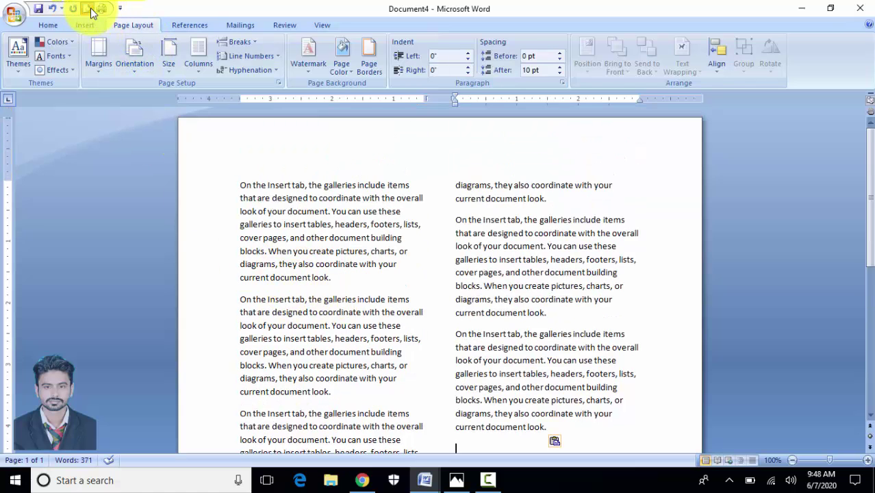
# Check the two-column page in print preview, close the preview and change the document to three columns
pyautogui.click(91, 9)
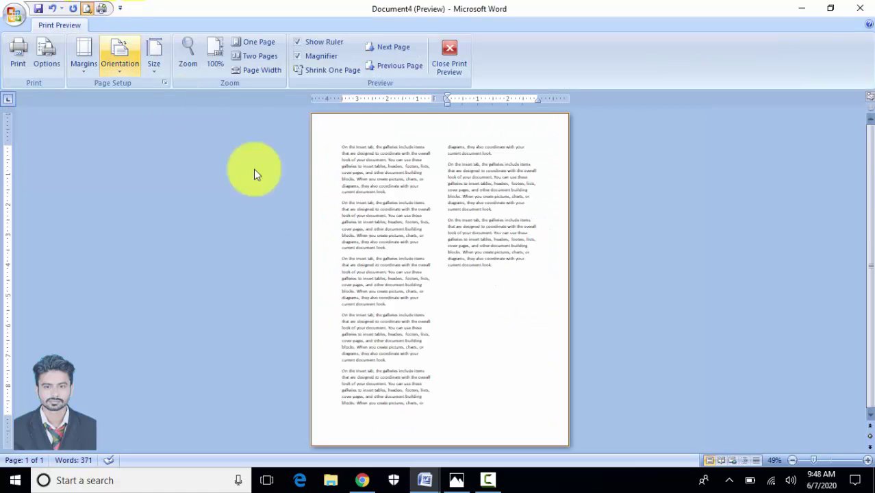
pyautogui.click(457, 64)
pyautogui.click(197, 58)
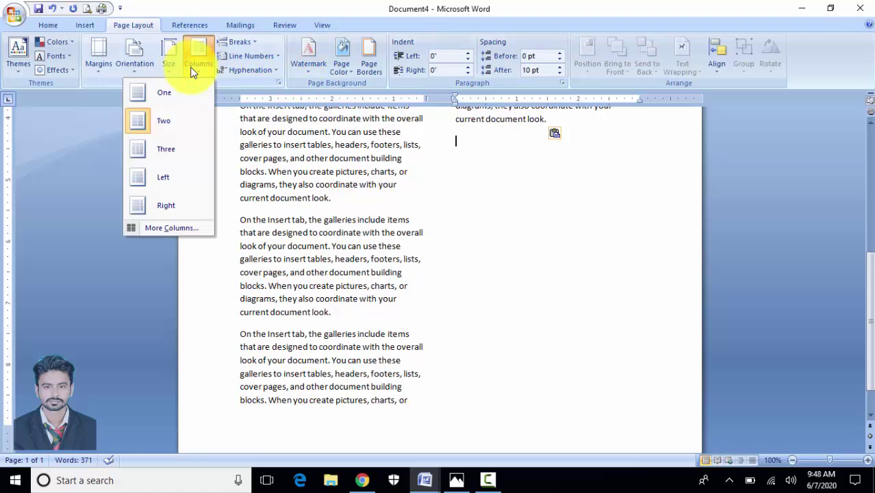
pyautogui.click(172, 152)
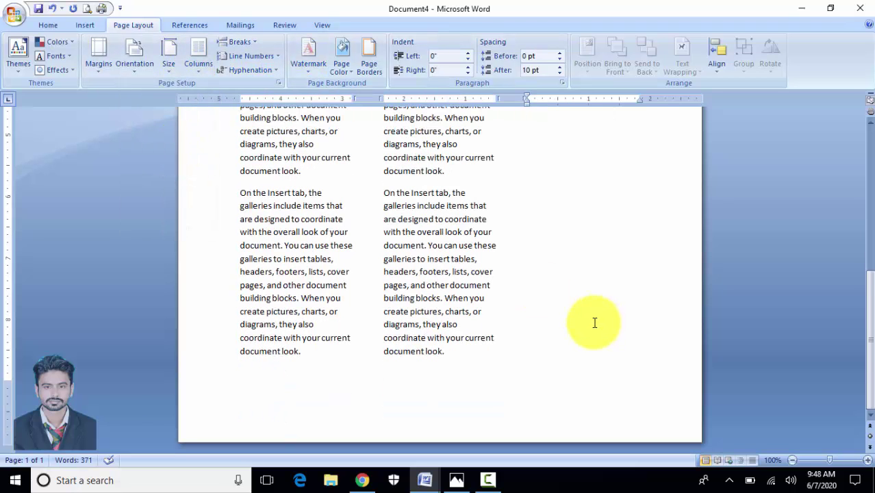
# Paste two more copies of the paragraph at the end of the text to fill the third column
pyautogui.hotkey('ctrl', 'v')
pyautogui.hotkey('ctrl', 'v')
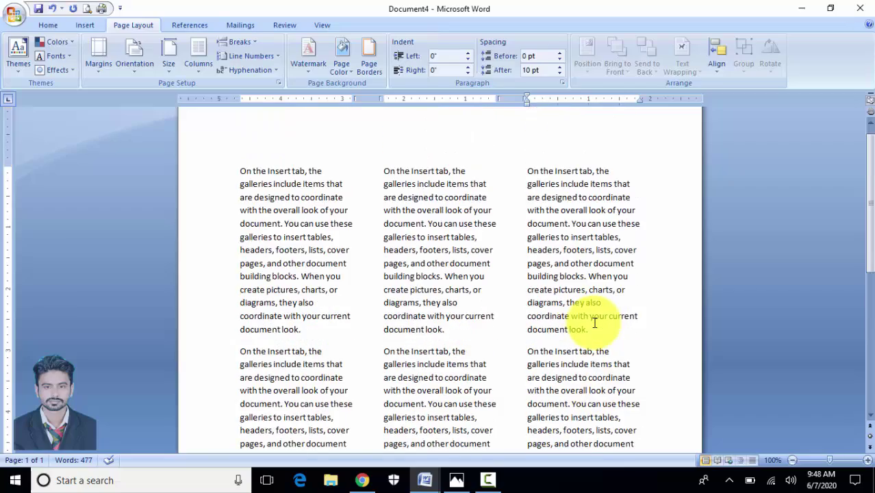
pyautogui.scroll(-8, 594, 323)
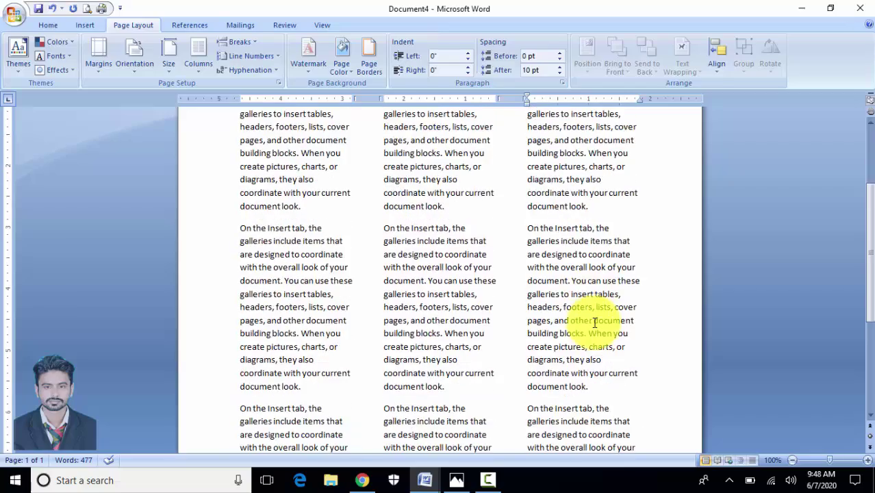
pyautogui.scroll(8, 594, 322)
pyautogui.scroll(1, 594, 322)
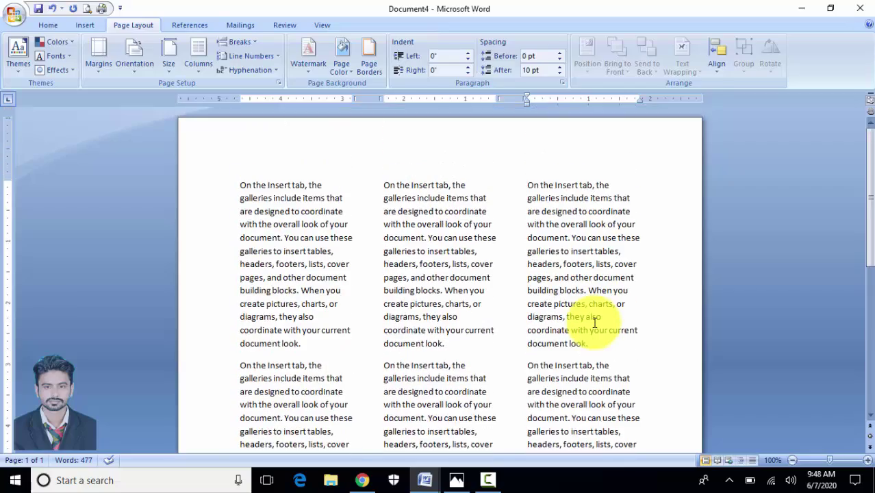
# Insert a line above the first paragraph and paste "newspaper column writing examples" there, copied from the Chrome search
pyautogui.click(237, 186)
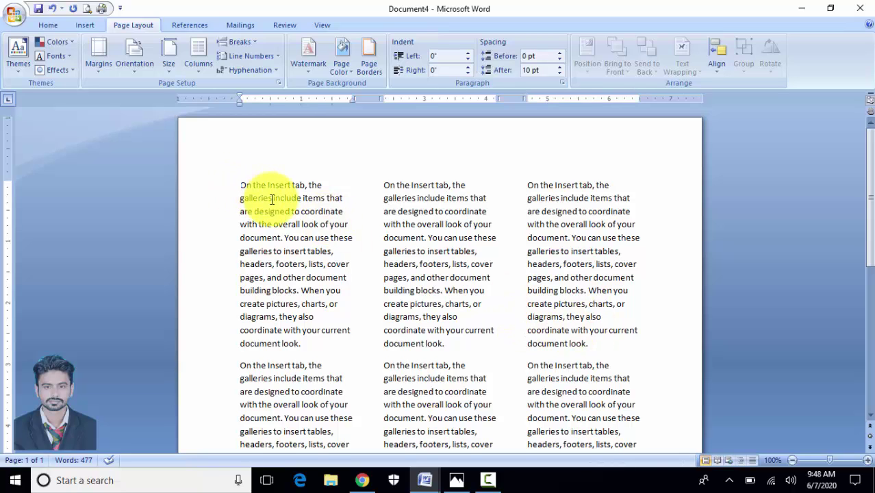
pyautogui.press('Return')
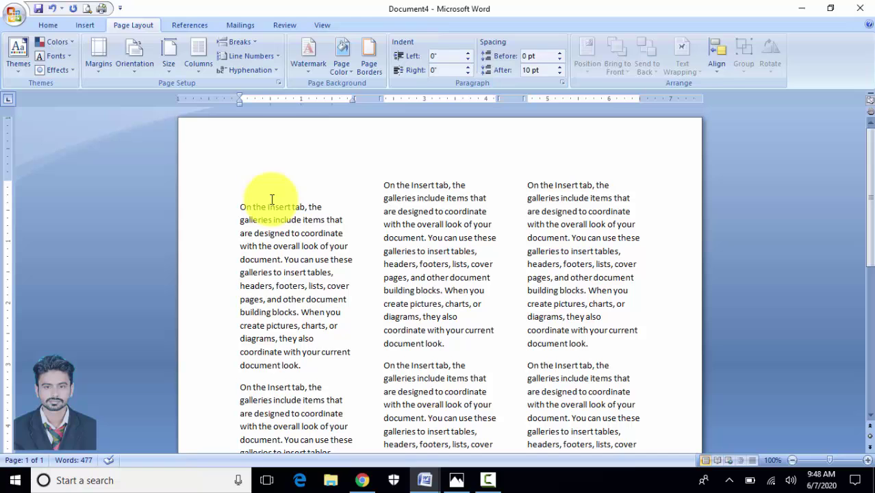
pyautogui.hotkey('alt', 'Tab')
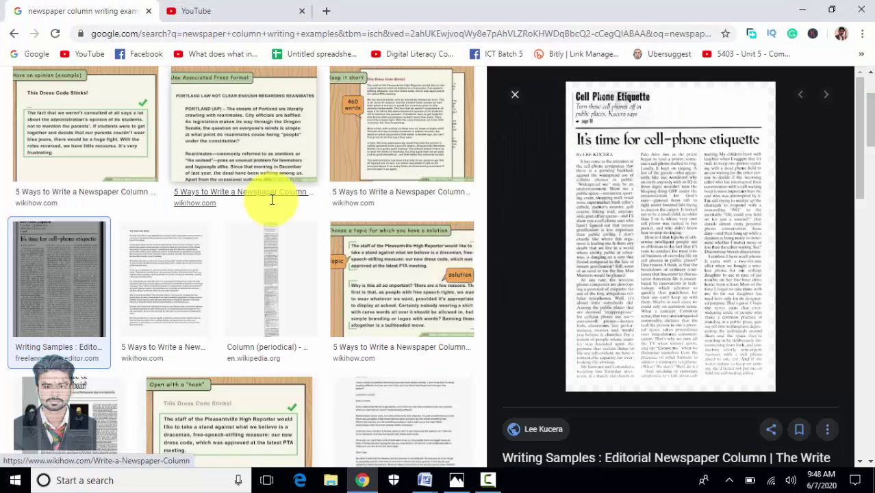
pyautogui.scroll(3, 273, 206)
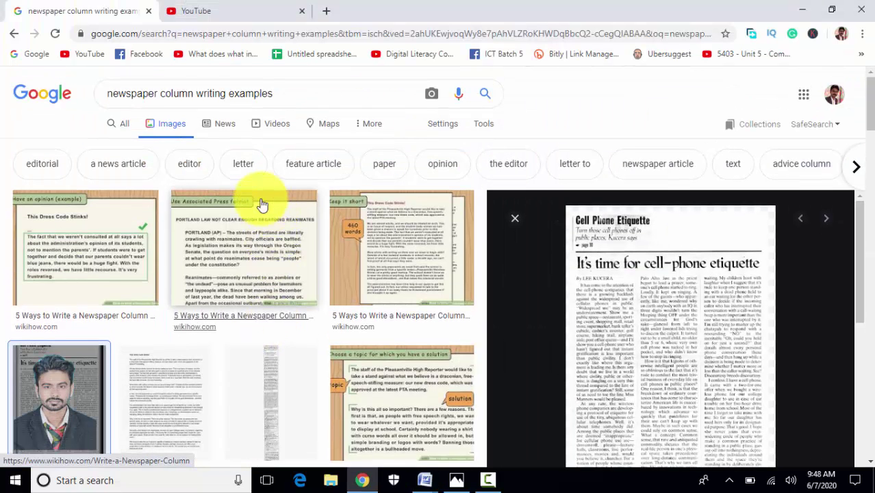
pyautogui.tripleClick(233, 92)
pyautogui.hotkey('ctrl', 'c')
pyautogui.hotkey('alt', 'Tab')
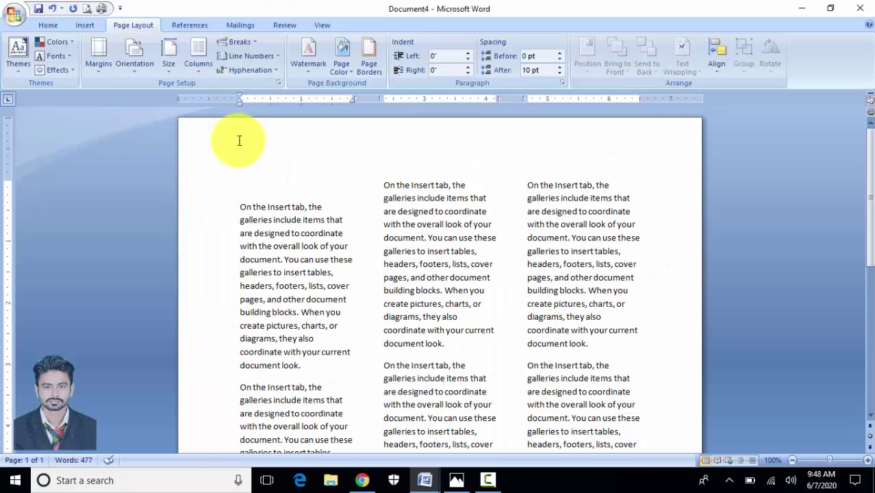
pyautogui.hotkey('ctrl', 'v')
# Set the selected "newspaper column writing examples" line to one column, applied to the selected text only
pyautogui.moveTo(298, 194); pyautogui.dragTo(236, 182)
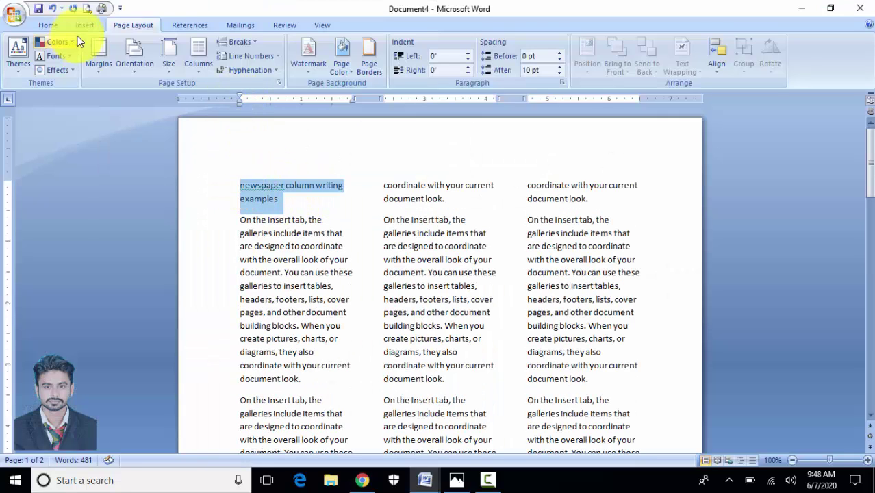
pyautogui.click(210, 68)
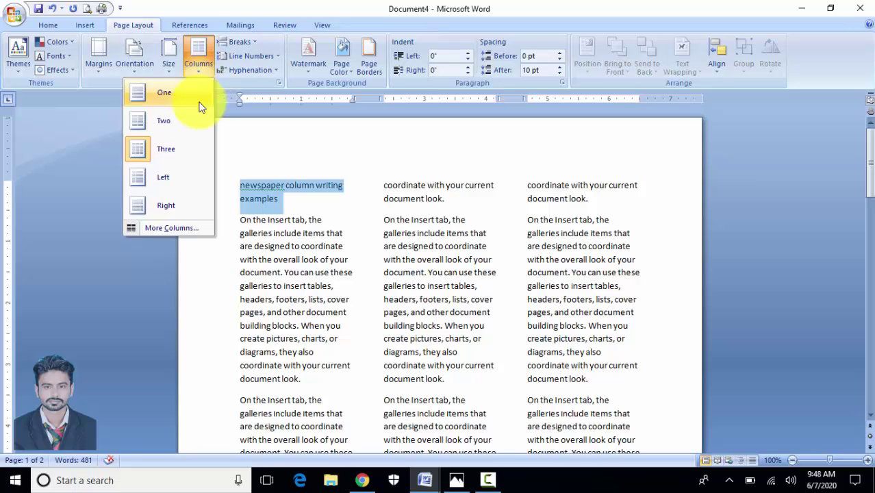
pyautogui.click(170, 228)
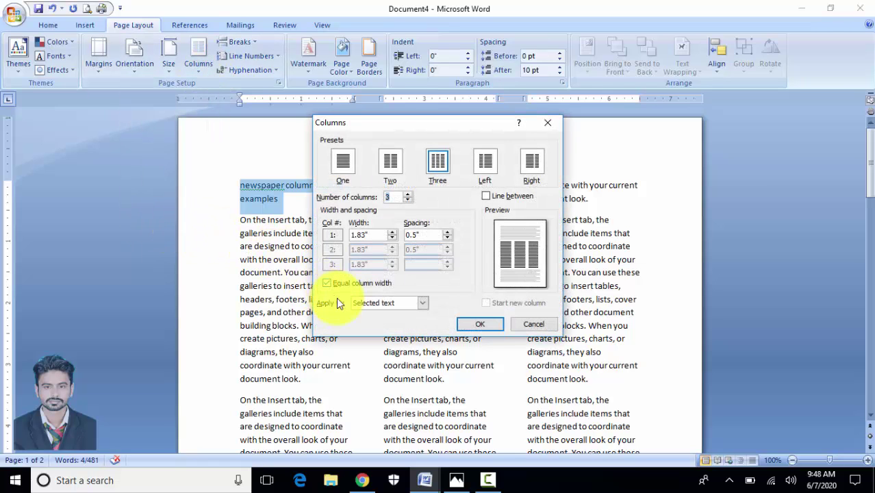
pyautogui.click(366, 304)
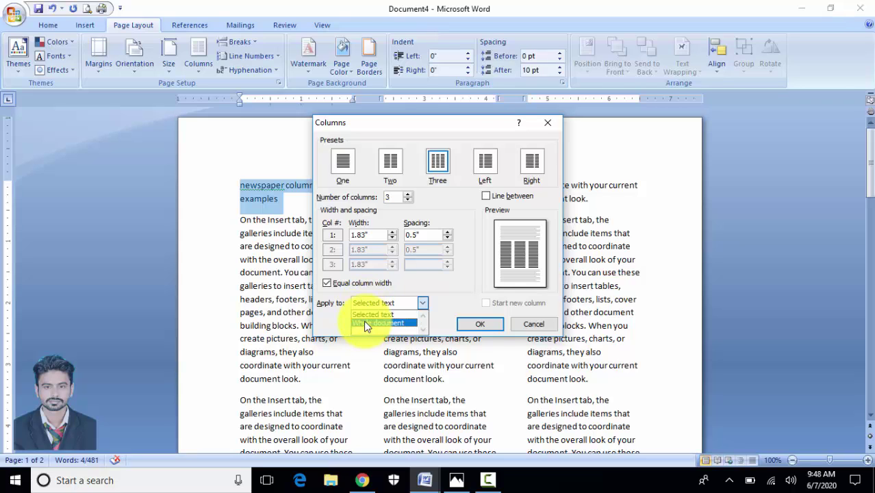
pyautogui.click(377, 314)
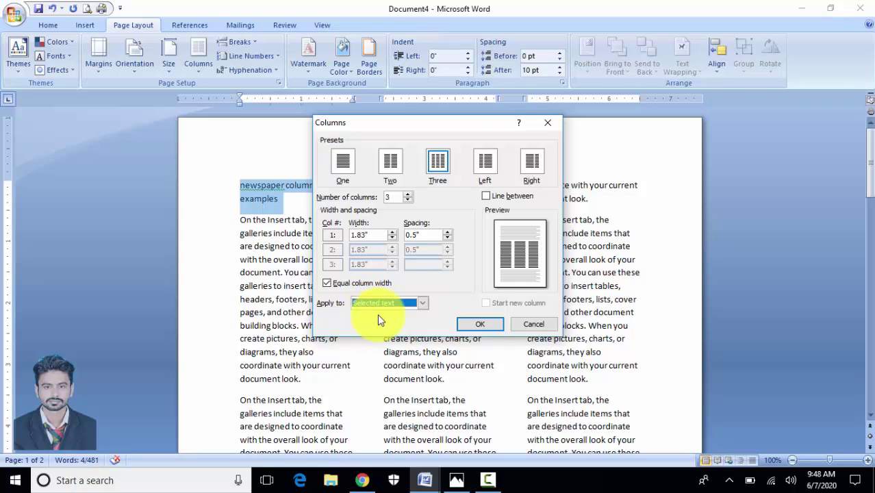
pyautogui.click(344, 170)
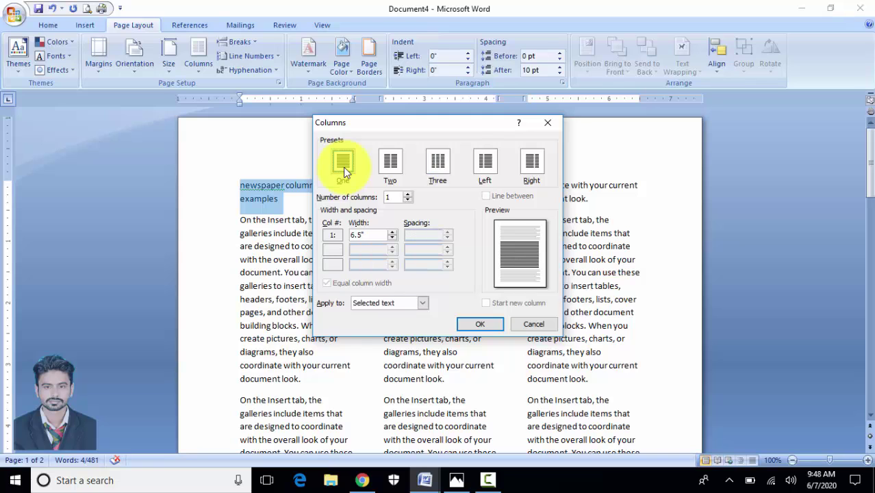
pyautogui.click(468, 324)
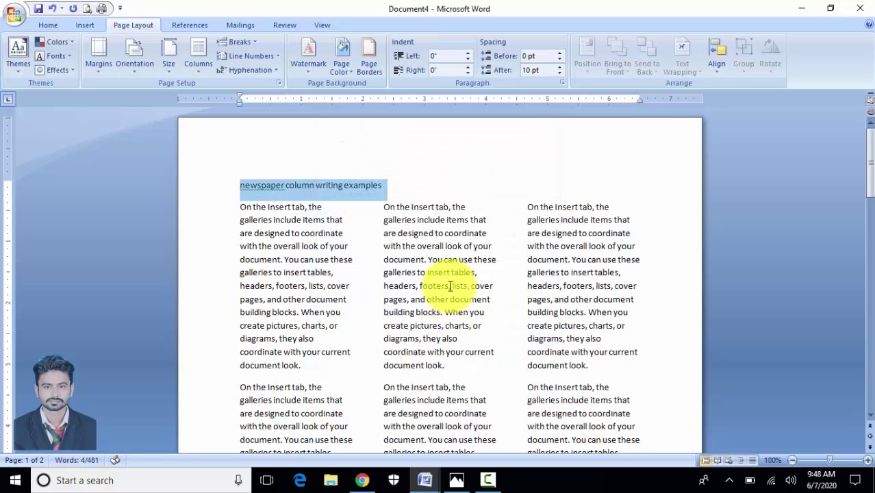
# Apply the Heading 1 style to the heading line and reduce the page's top margin so the text moves up
pyautogui.click(47, 21)
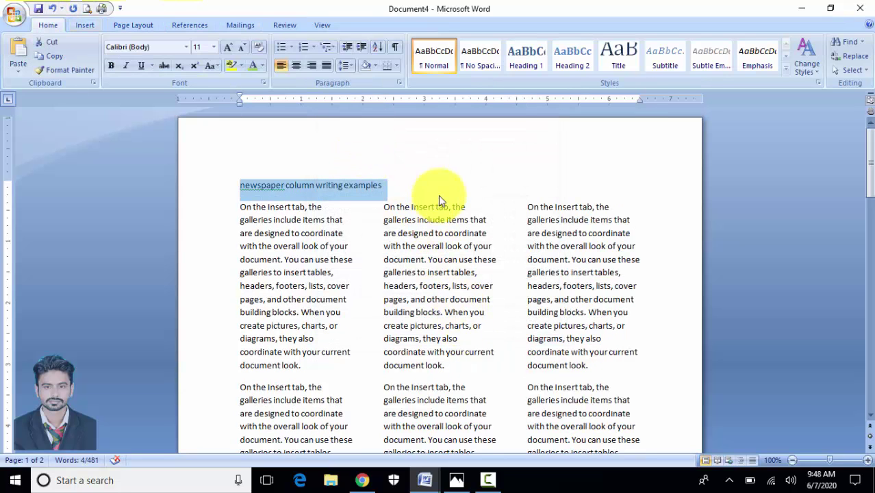
pyautogui.click(526, 58)
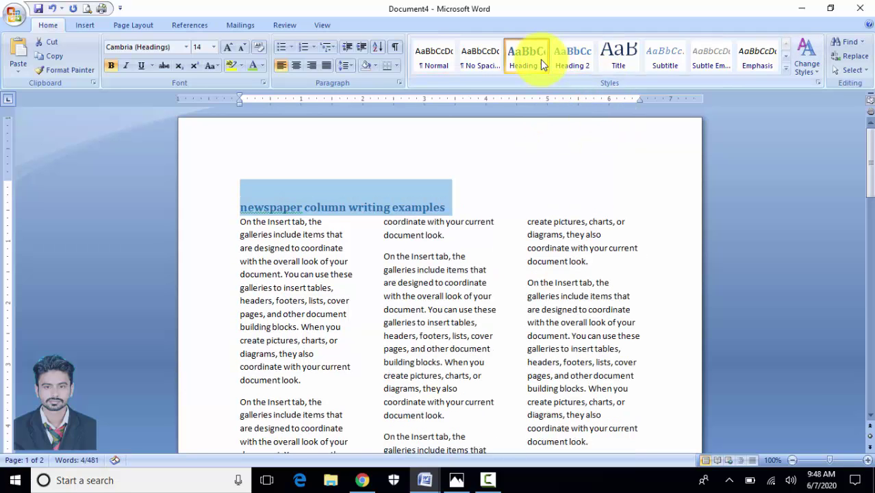
pyautogui.click(365, 149)
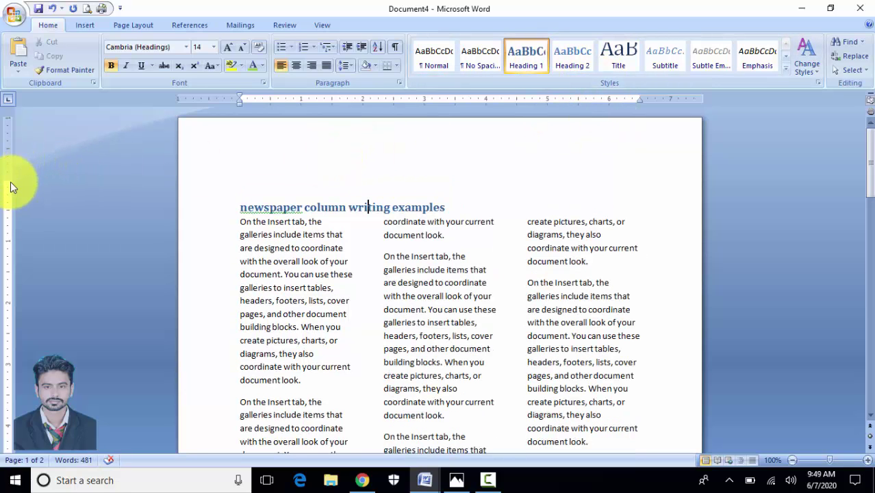
pyautogui.moveTo(10, 181); pyautogui.dragTo(12, 147)
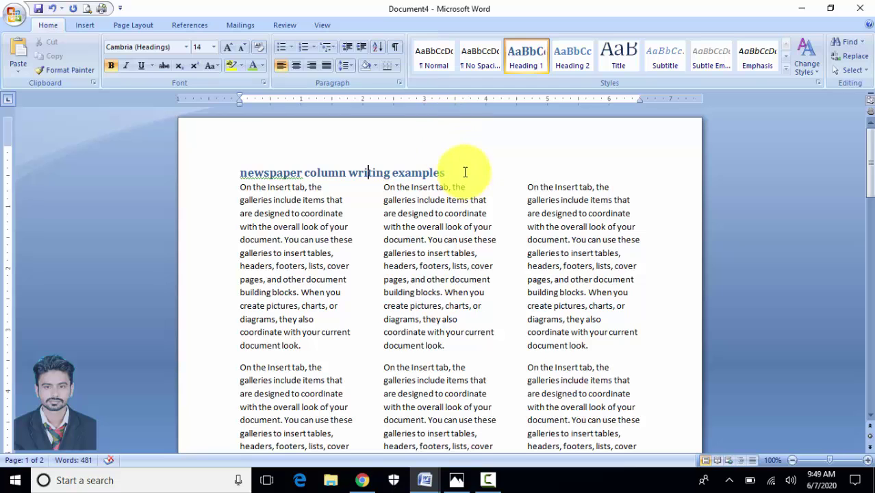
# Apply the Title style to the heading line and correct its first word to "Newspaper"
pyautogui.moveTo(465, 172); pyautogui.dragTo(238, 166)
pyautogui.click(619, 57)
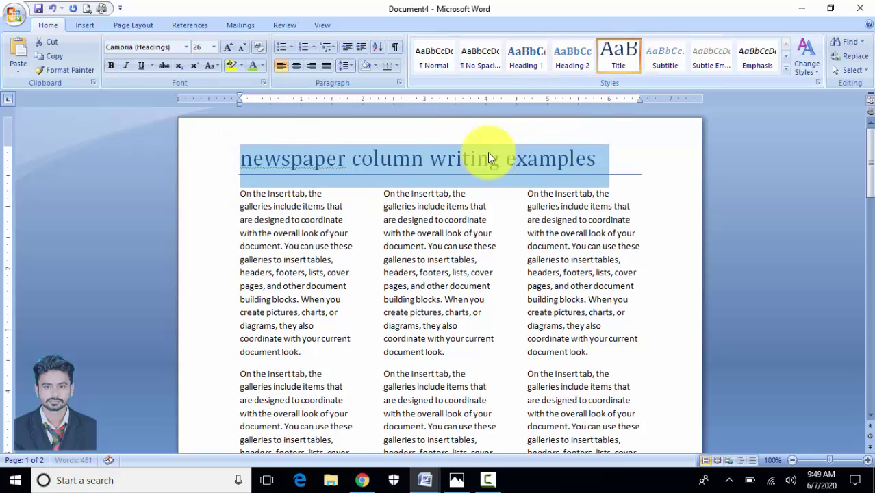
pyautogui.click(488, 157)
pyautogui.rightClick(330, 161)
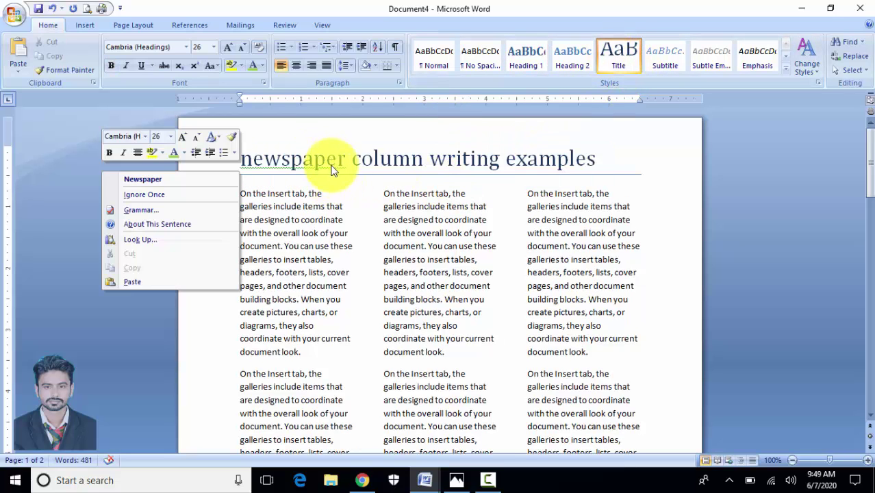
pyautogui.click(214, 176)
# Look over the three-column text below the title and the available page and section break options
pyautogui.moveTo(384, 246); pyautogui.dragTo(392, 272)
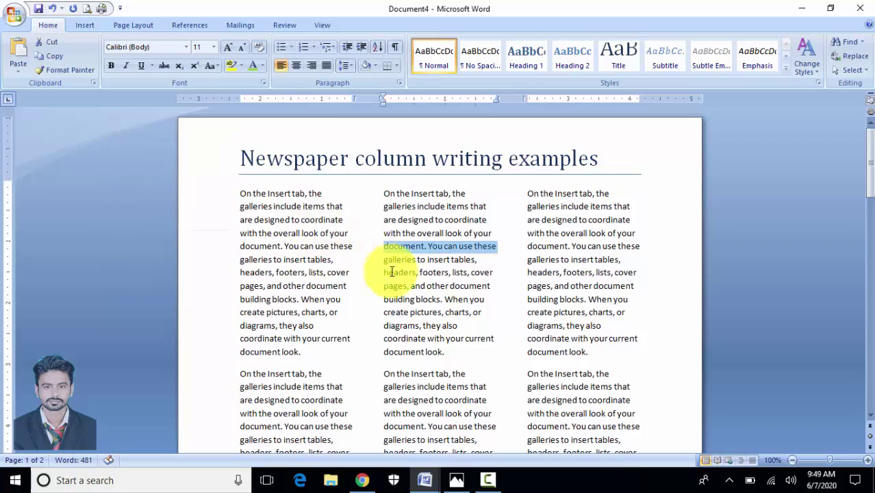
pyautogui.click(593, 310)
pyautogui.scroll(-5, 589, 315)
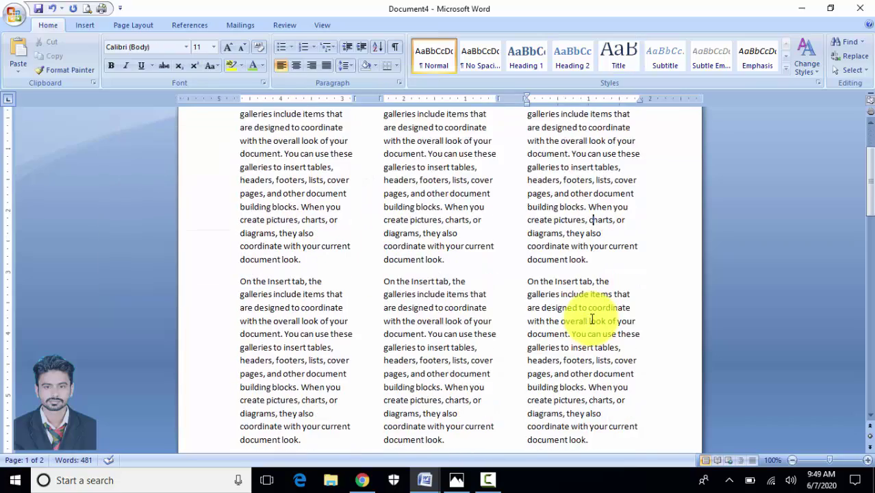
pyautogui.scroll(5, 592, 325)
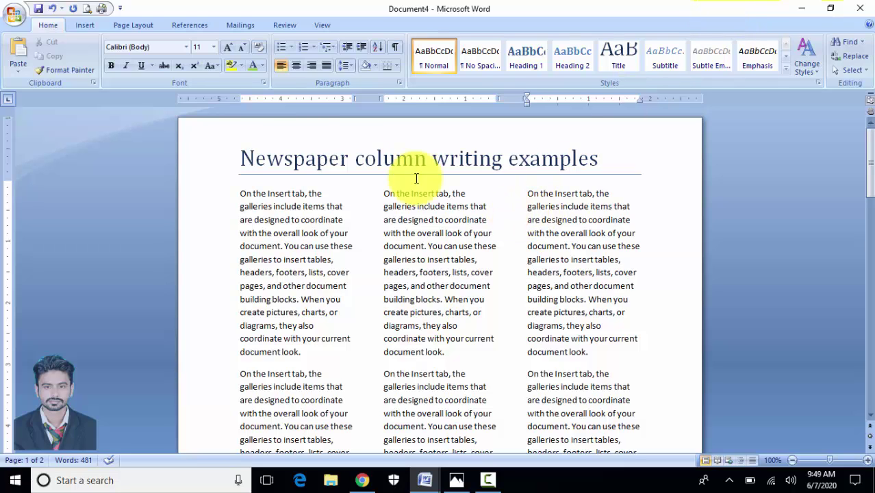
pyautogui.click(135, 27)
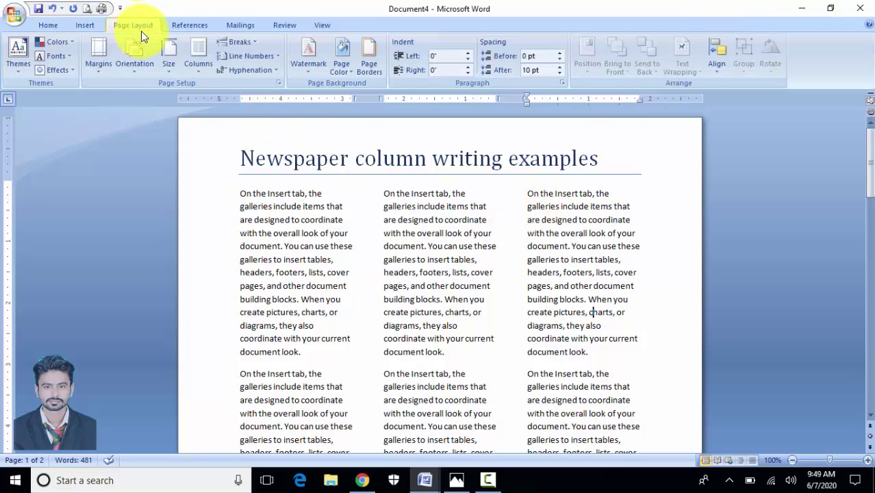
pyautogui.click(253, 43)
pyautogui.click(252, 43)
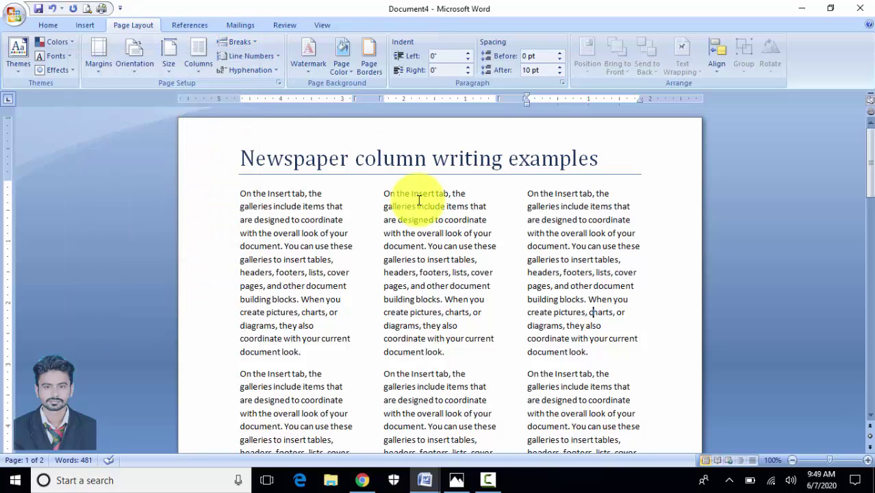
pyautogui.scroll(-1, 447, 373)
pyautogui.scroll(-2, 448, 372)
pyautogui.scroll(3, 445, 372)
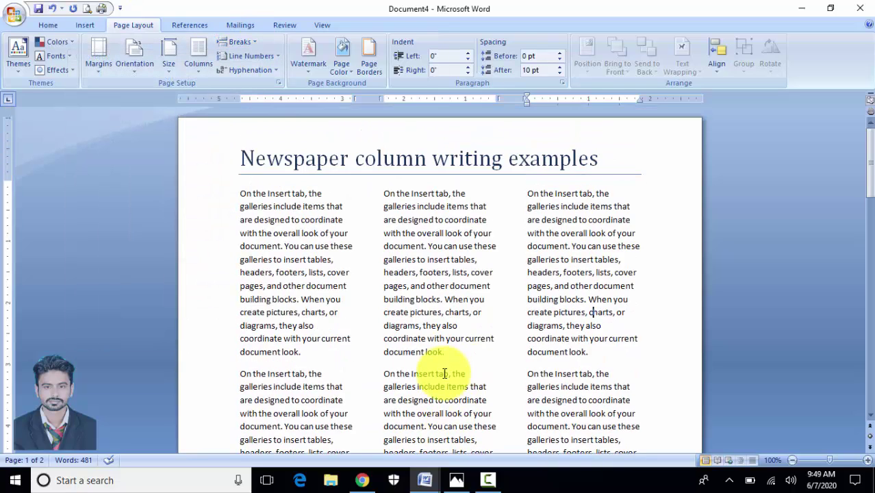
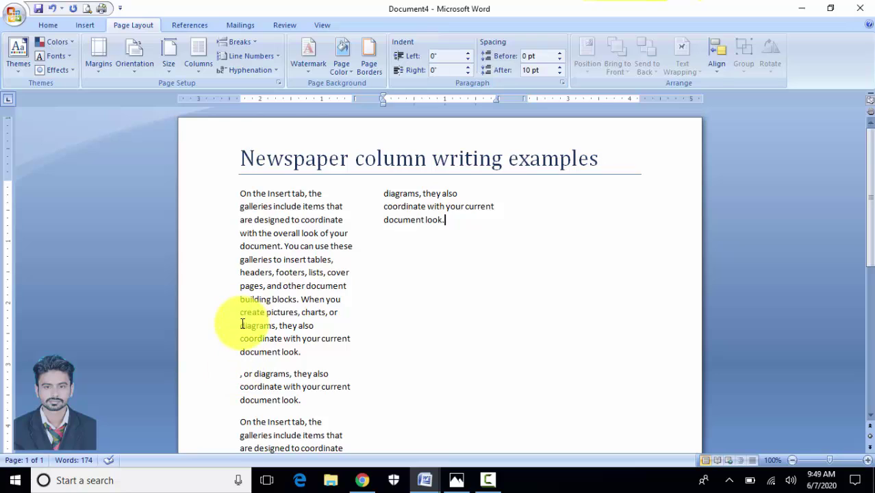
# Delete all text after the first paragraph and insert a column break there to start the second column
pyautogui.keyDown('shift'); pyautogui.click(237, 373); pyautogui.keyUp('shift')
pyautogui.press('Delete')
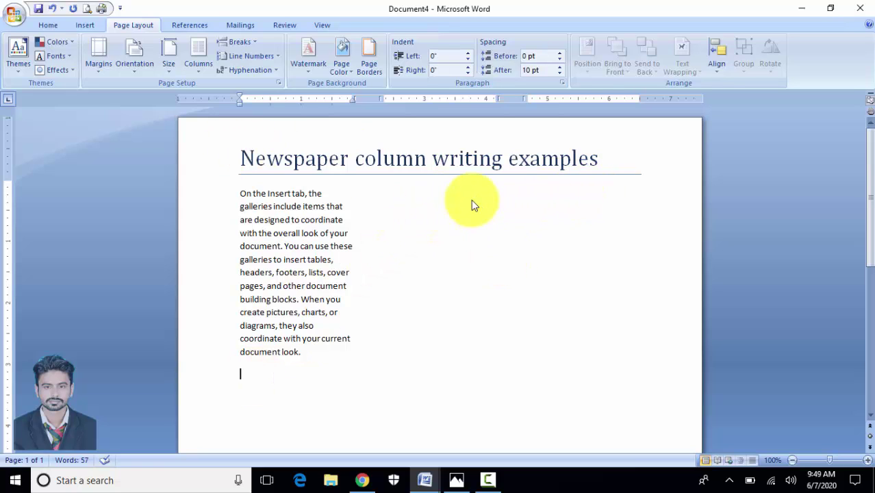
pyautogui.click(254, 43)
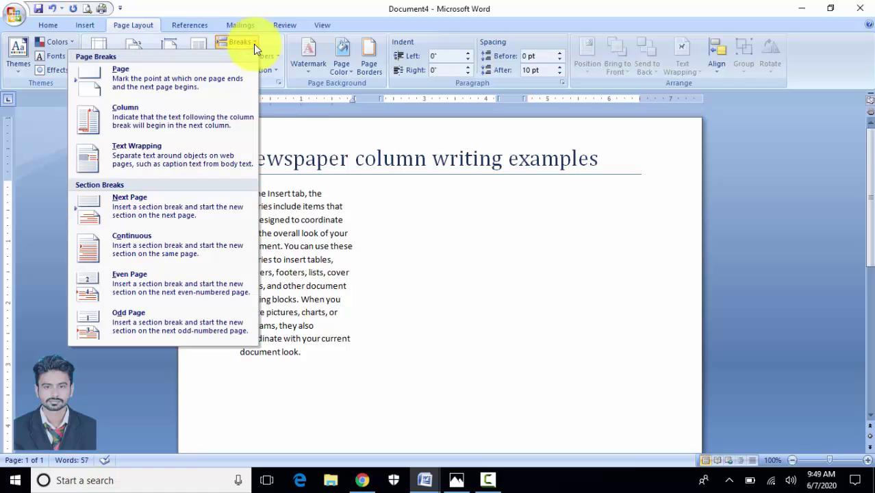
pyautogui.click(214, 120)
# Fill the second column with a copy of the first paragraph's lines from "headers, footers" to "coordinate with your current"
pyautogui.write('newspaper column writing examples')
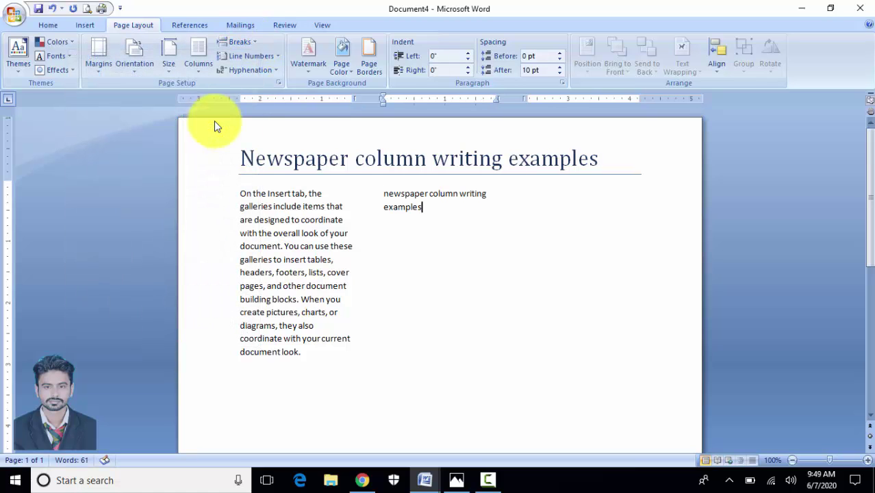
pyautogui.moveTo(325, 346); pyautogui.dragTo(237, 272)
pyautogui.hotkey('ctrl', 'c')
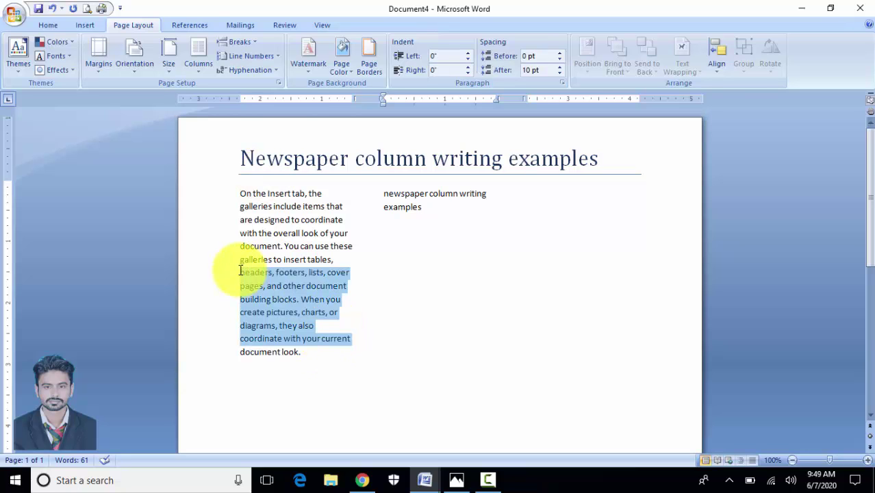
pyautogui.moveTo(426, 218); pyautogui.dragTo(372, 195)
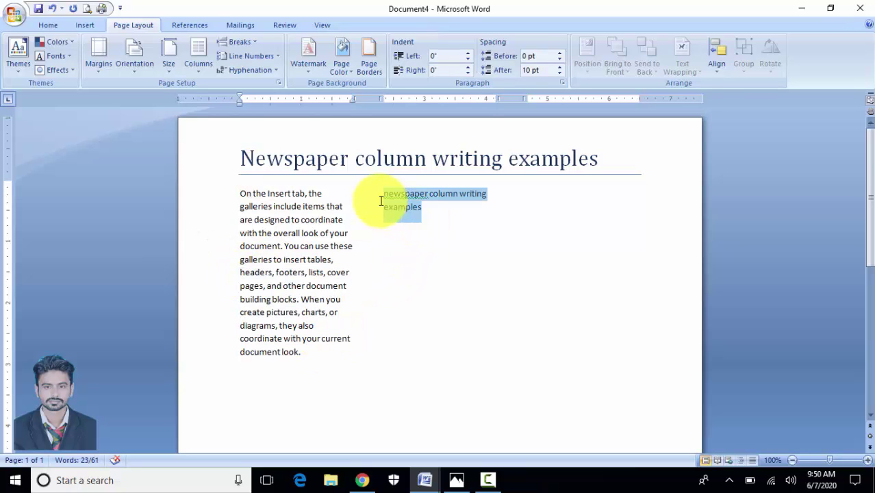
pyautogui.hotkey('ctrl', 'v')
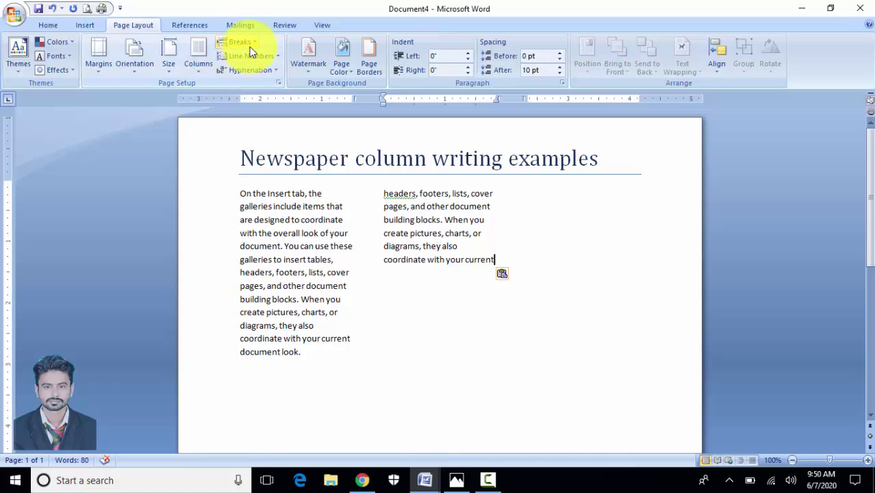
# Insert a column break after the second column's text and paste the same copied lines into the third column
pyautogui.click(241, 42)
pyautogui.click(226, 109)
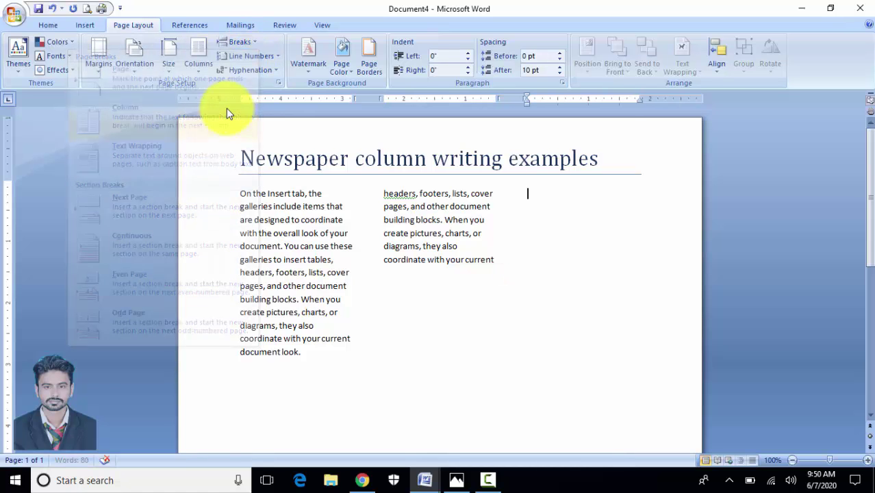
pyautogui.hotkey('ctrl', 'v')
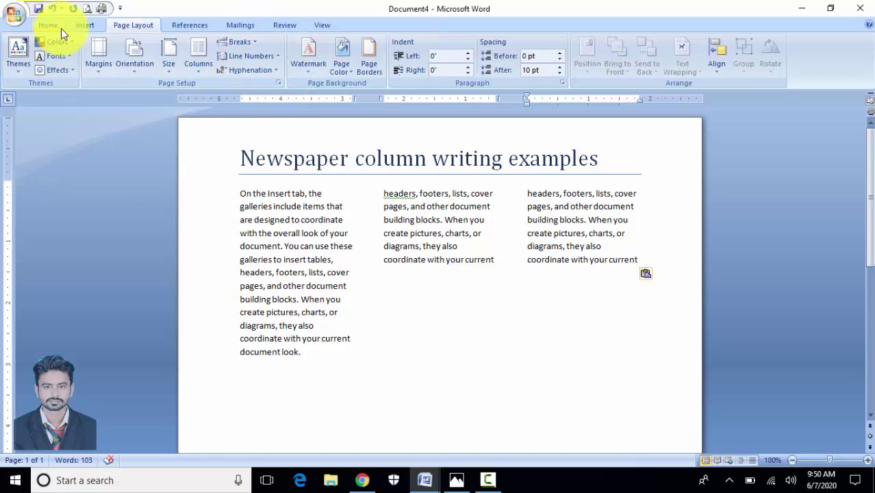
# Insert a page break after the third column's text and undo it
pyautogui.click(86, 27)
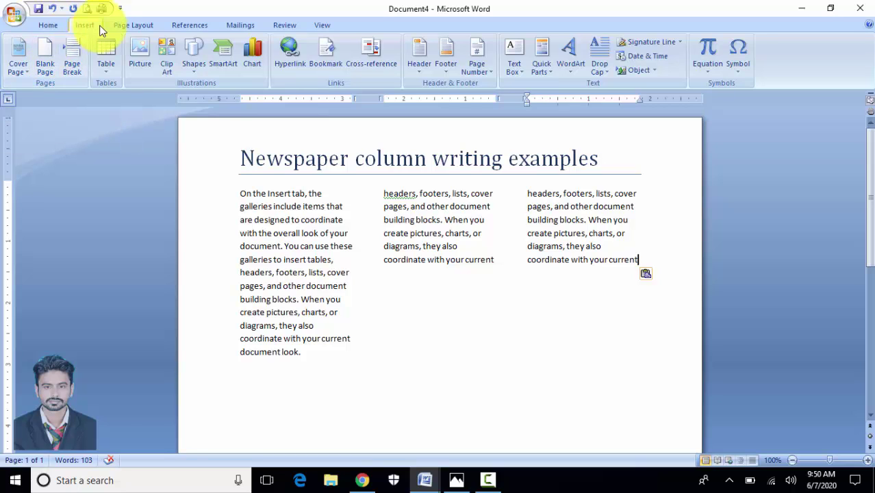
pyautogui.click(69, 51)
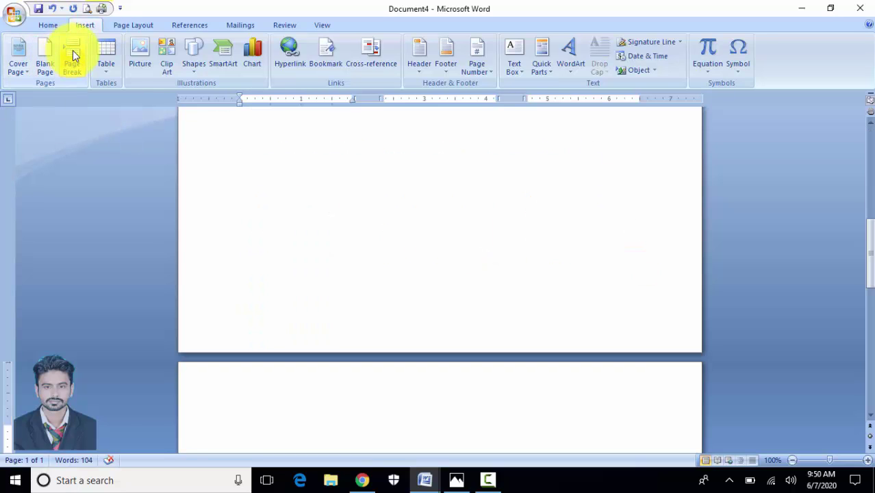
pyautogui.hotkey('ctrl', 'z')
pyautogui.scroll(3, 717, 261)
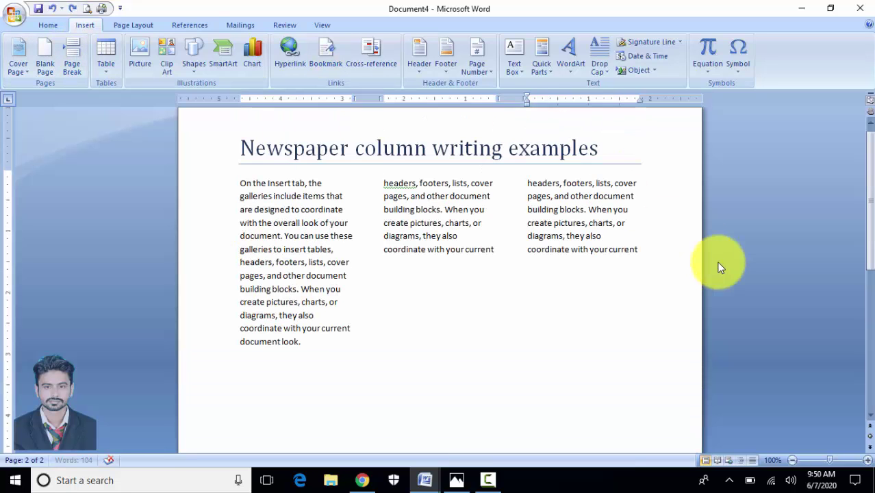
pyautogui.click(137, 27)
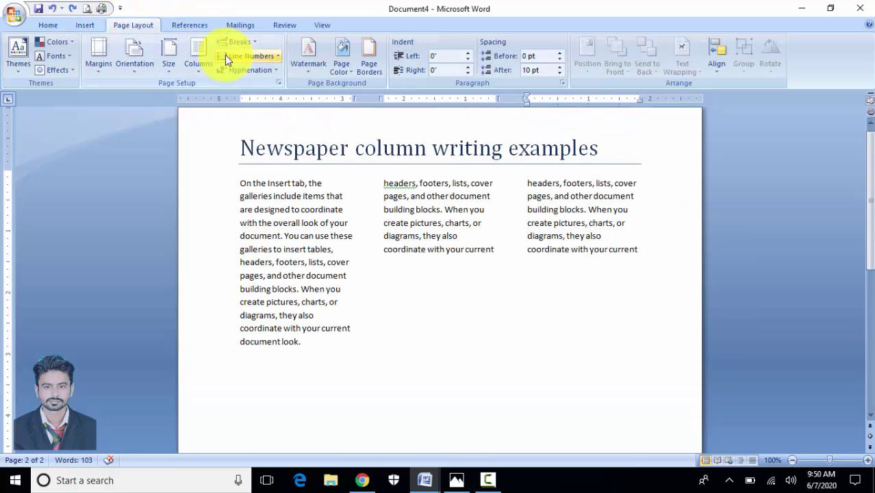
pyautogui.click(253, 42)
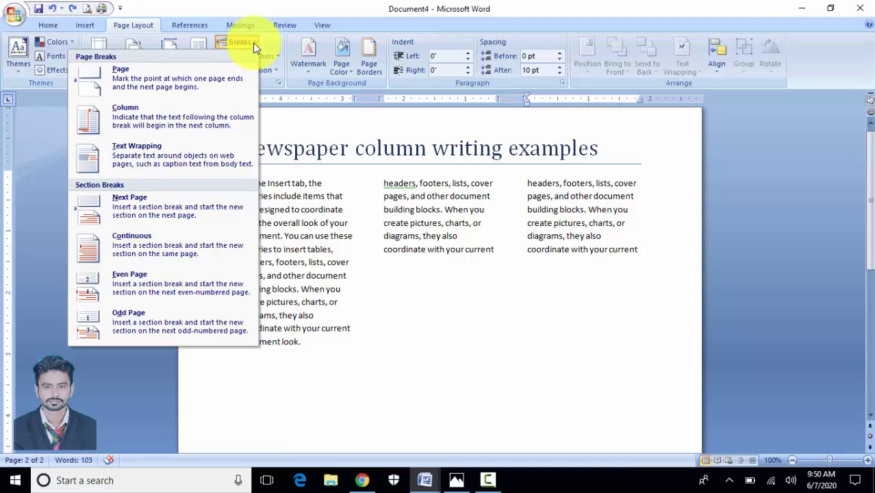
pyautogui.click(246, 57)
pyautogui.click(247, 57)
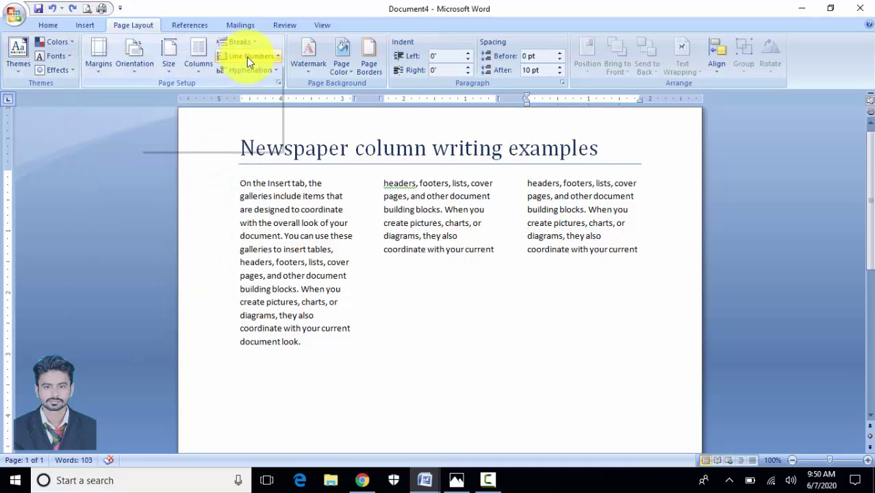
pyautogui.click(258, 54)
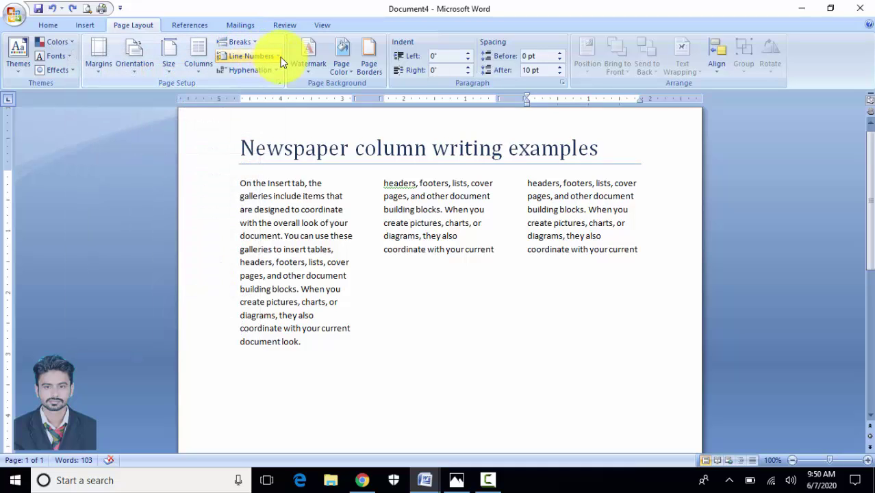
# Turn on continuous line numbering for the three-column text and set line numbering back to None
pyautogui.click(278, 57)
pyautogui.click(237, 87)
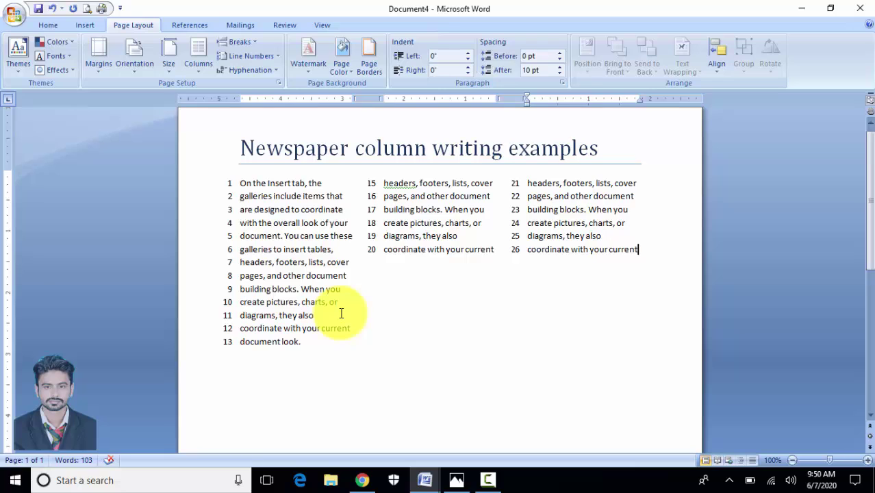
pyautogui.click(251, 55)
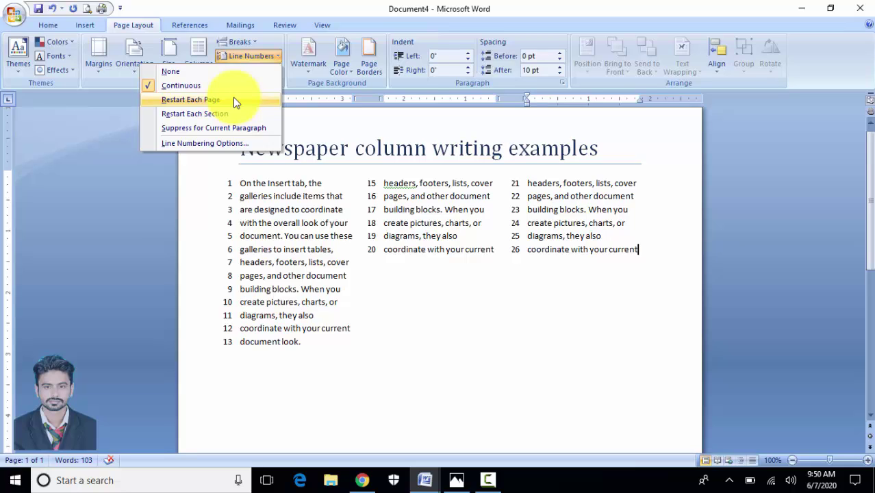
pyautogui.click(238, 59)
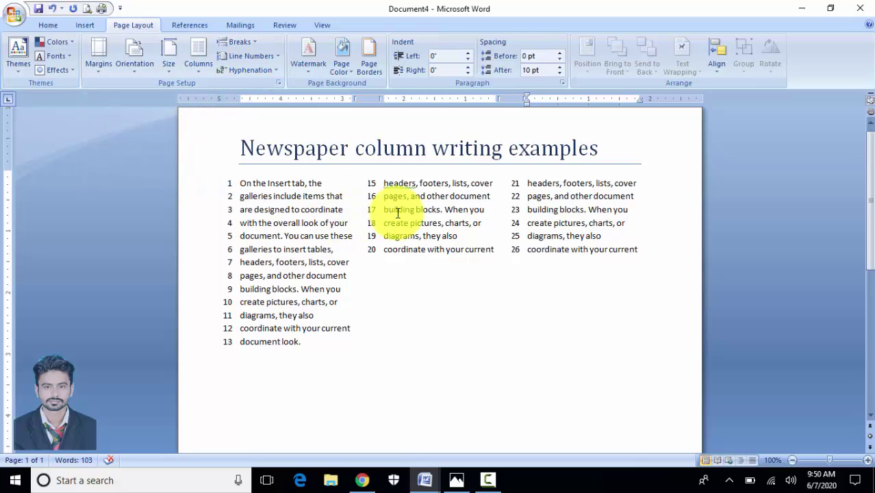
pyautogui.click(246, 67)
pyautogui.click(247, 57)
pyautogui.click(213, 74)
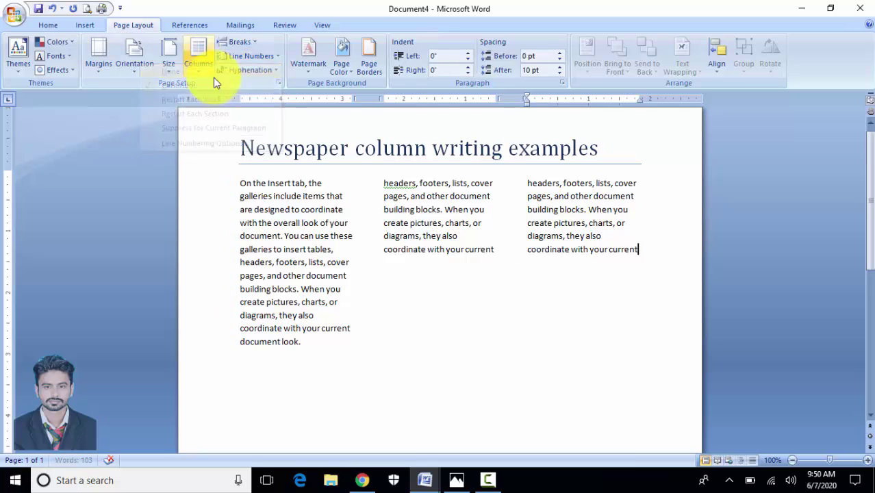
# Apply automatic hyphenation to the three-column text and set hyphenation back to None
pyautogui.click(265, 72)
pyautogui.click(243, 101)
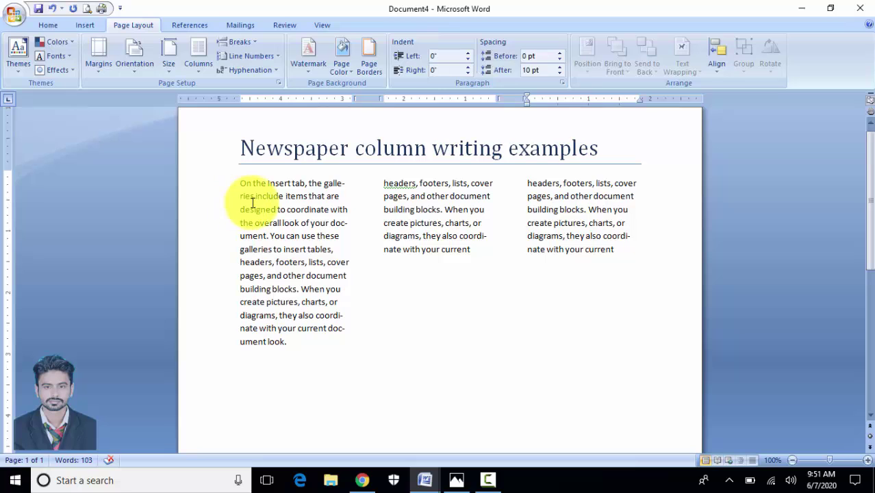
pyautogui.click(273, 75)
pyautogui.click(268, 86)
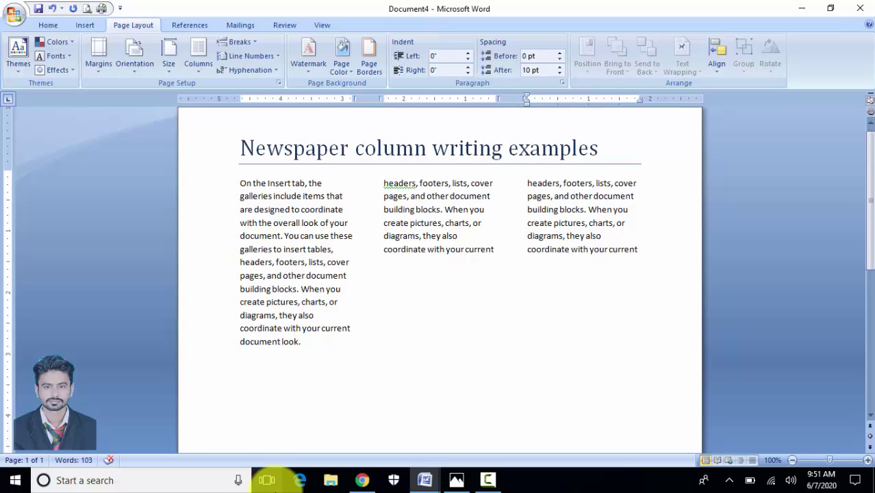
pyautogui.click(14, 14)
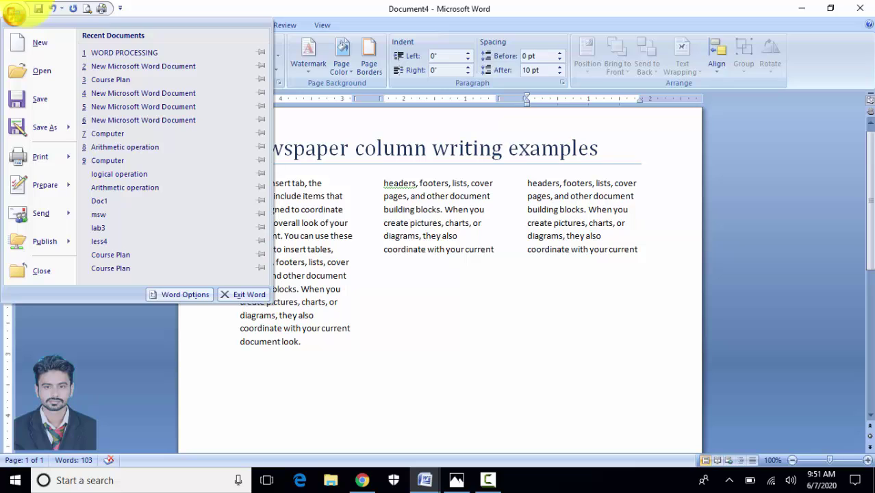
pyautogui.click(429, 397)
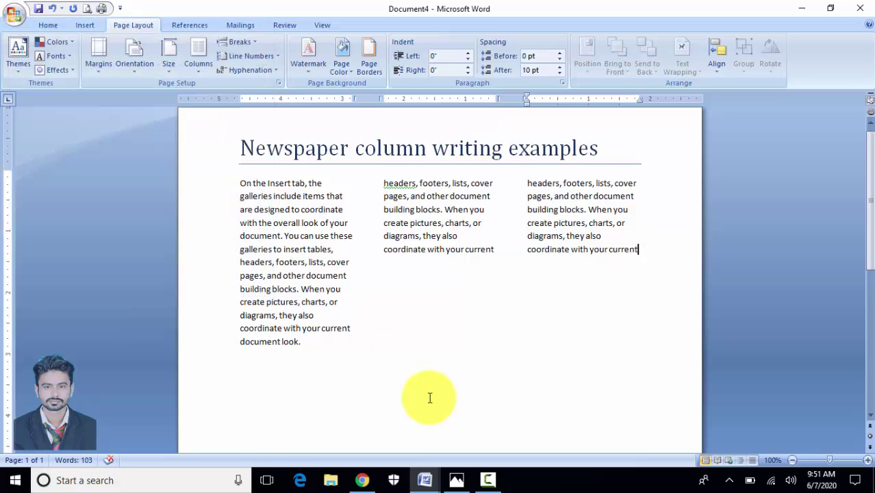